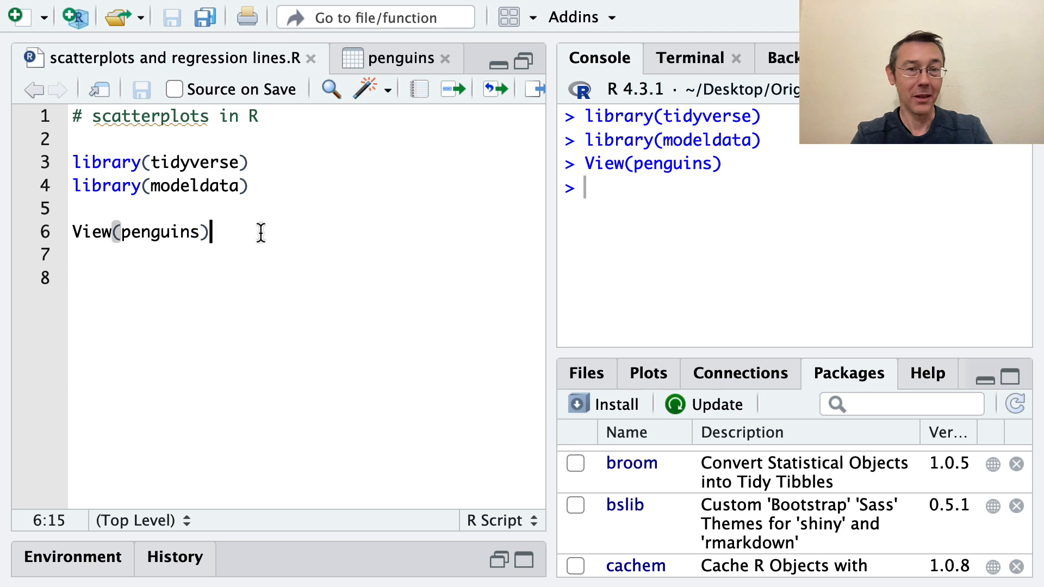
Step: Highlight the penguins, modeldata and tidyverse names, then view the penguins table (344 rows, 7 columns)
double_click(160, 232)
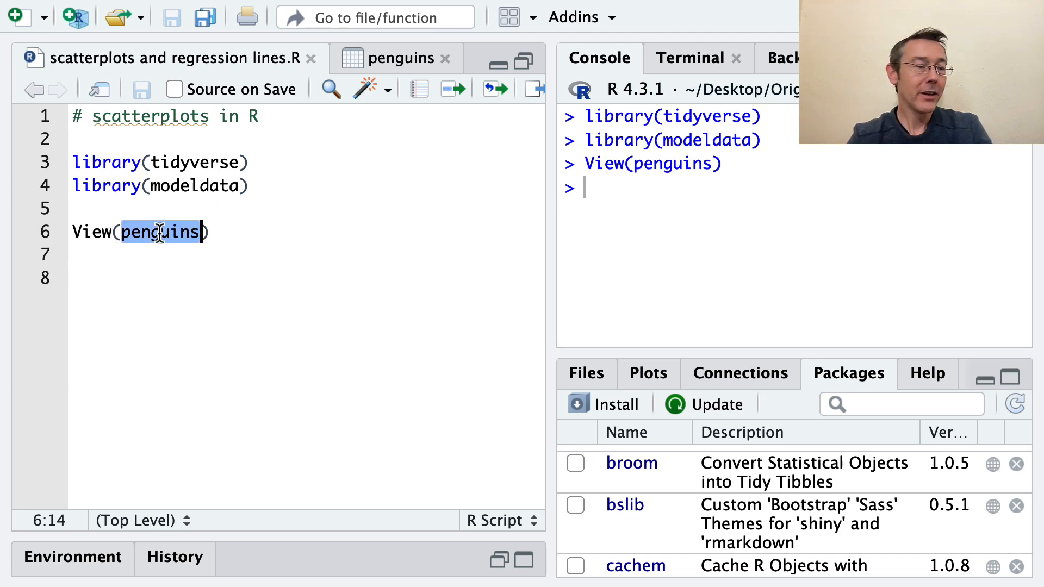
double_click(193, 185)
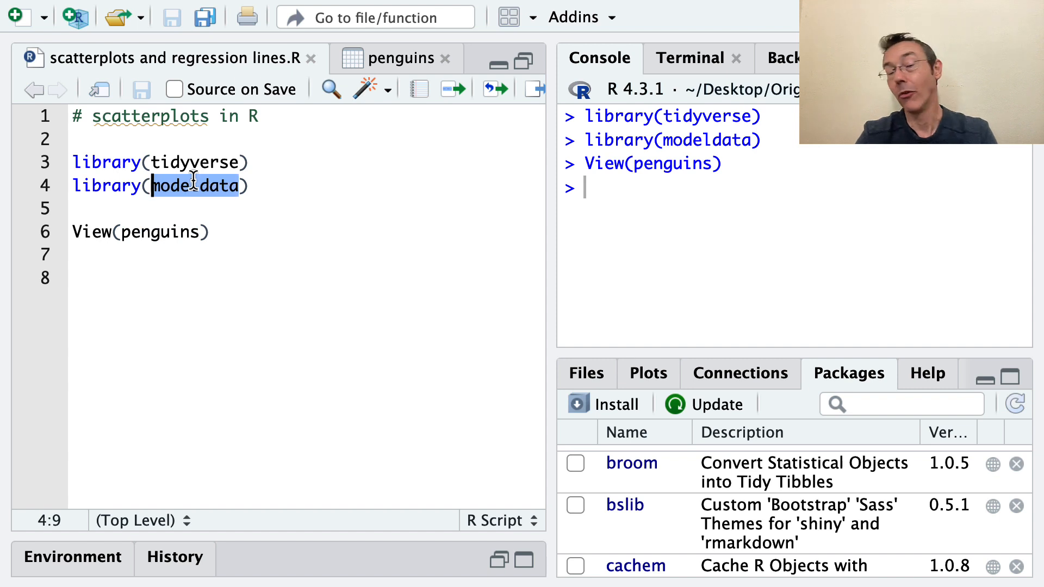
double_click(206, 162)
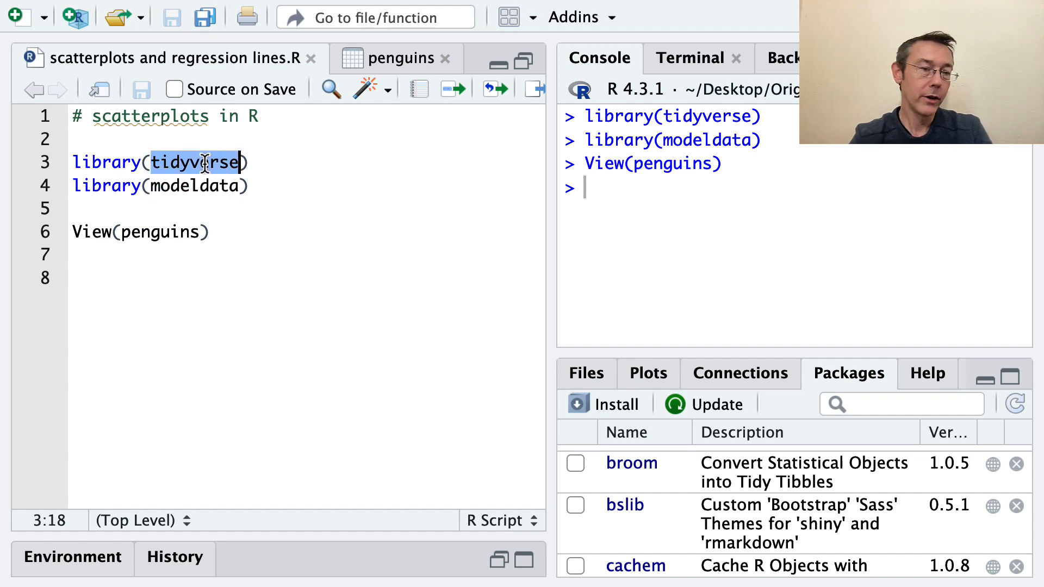
left_click(253, 244)
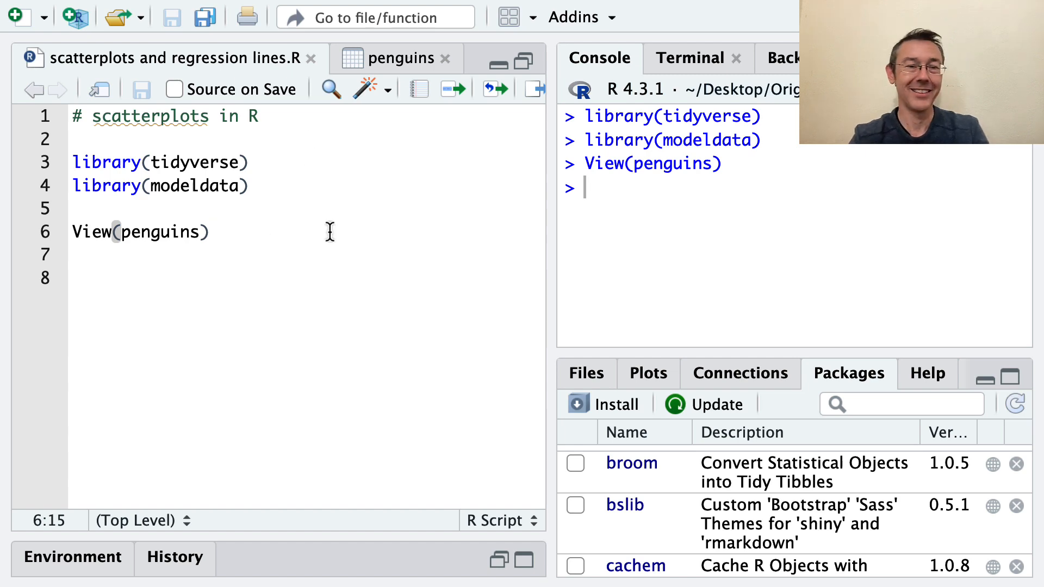
left_click(389, 59)
scroll(131, 219, "left", 5)
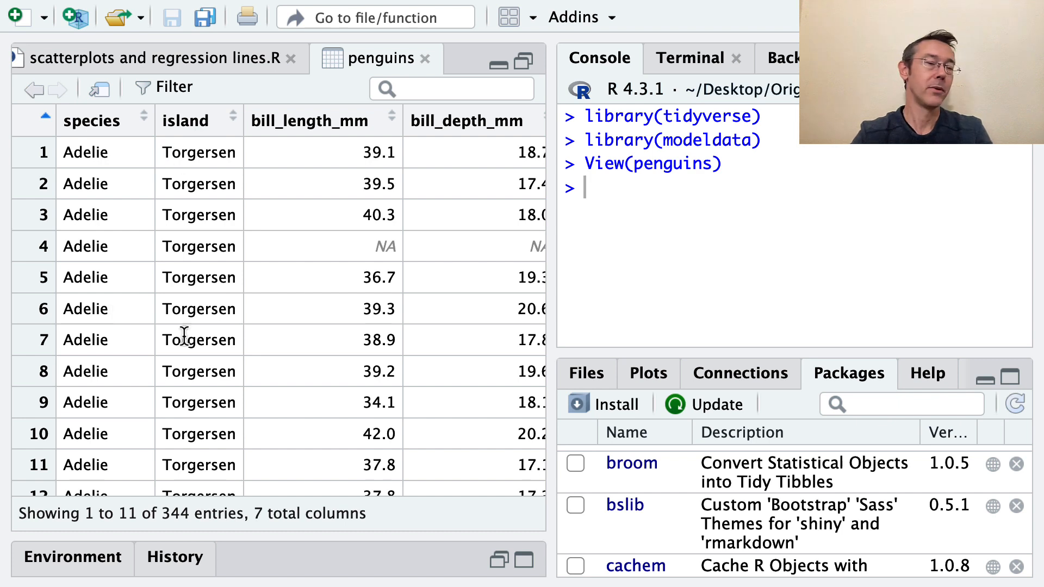
scroll(254, 235, "right", 5)
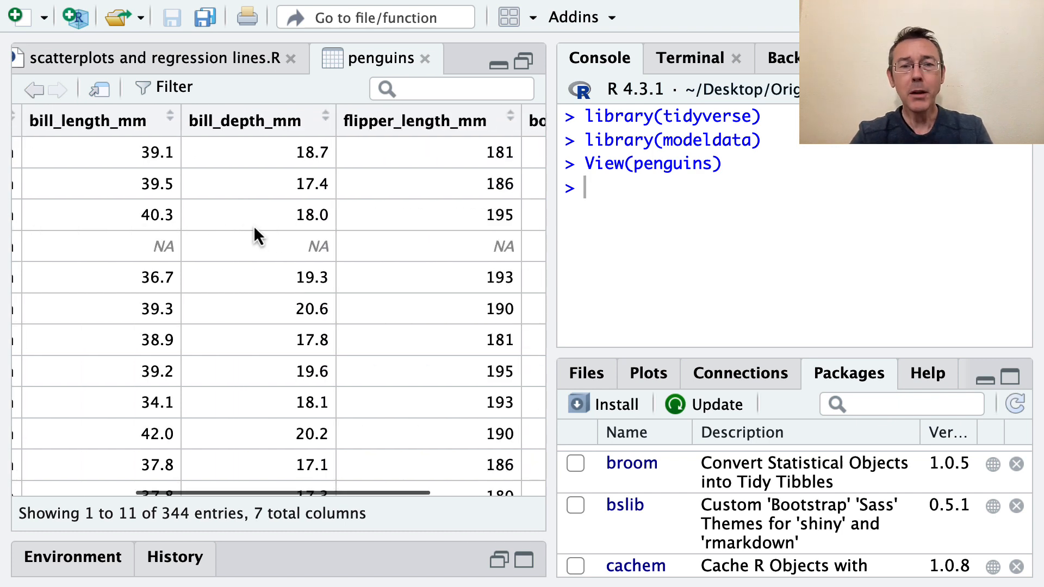
scroll(254, 235, "right", 1)
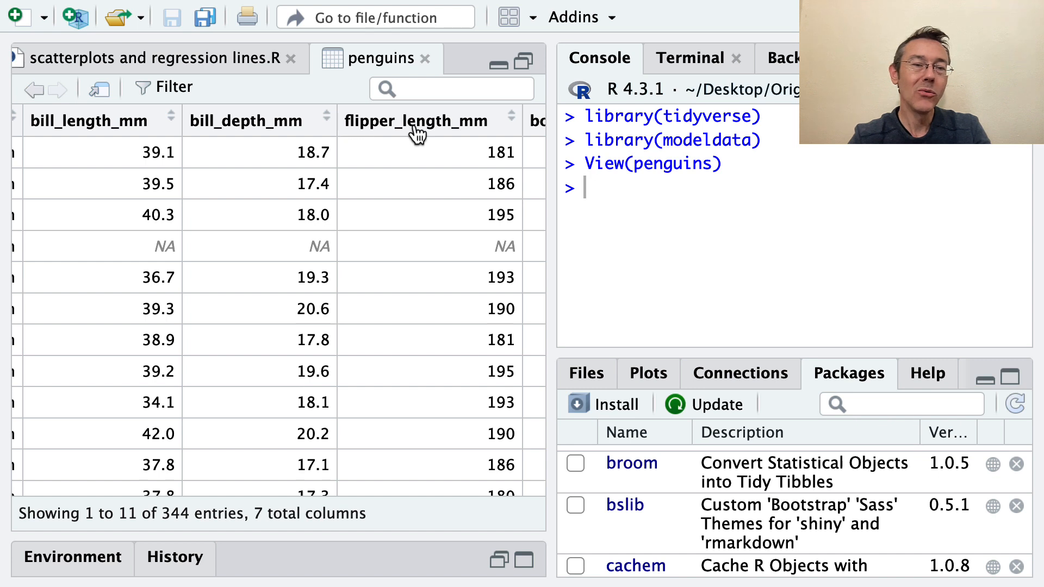
Step: Write ggplot(penguins, aes(x = flipper_length_mm, y = bill_length_mm)) + geom_point() in the script
left_click(209, 60)
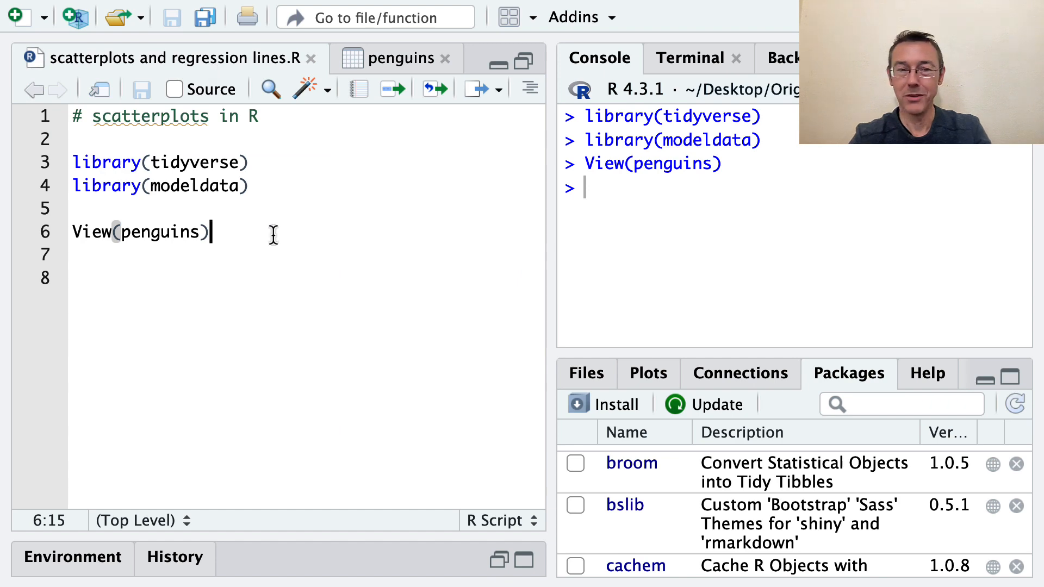
key("Return")
key("Return")
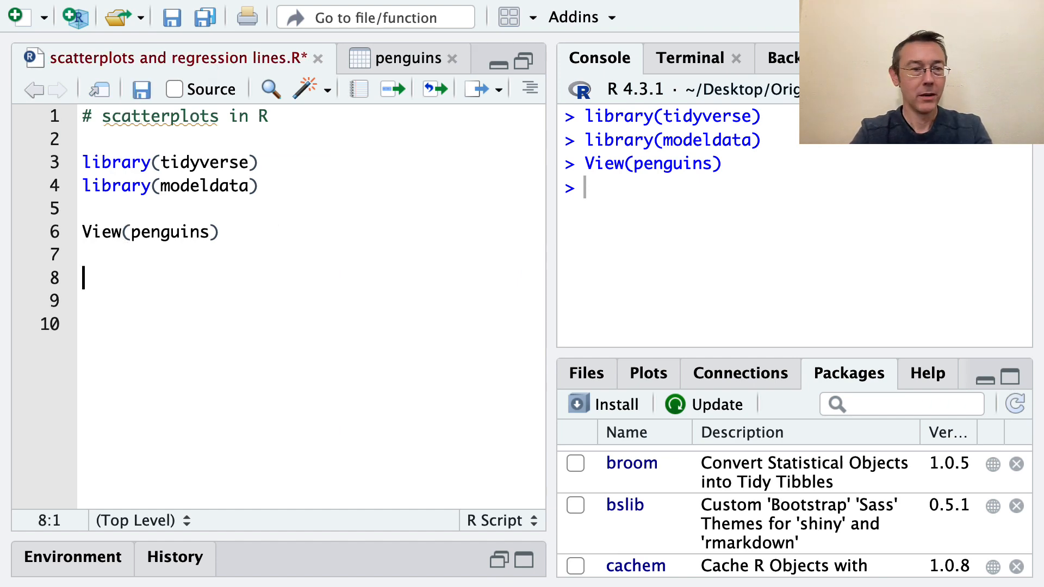
type("ggplot(")
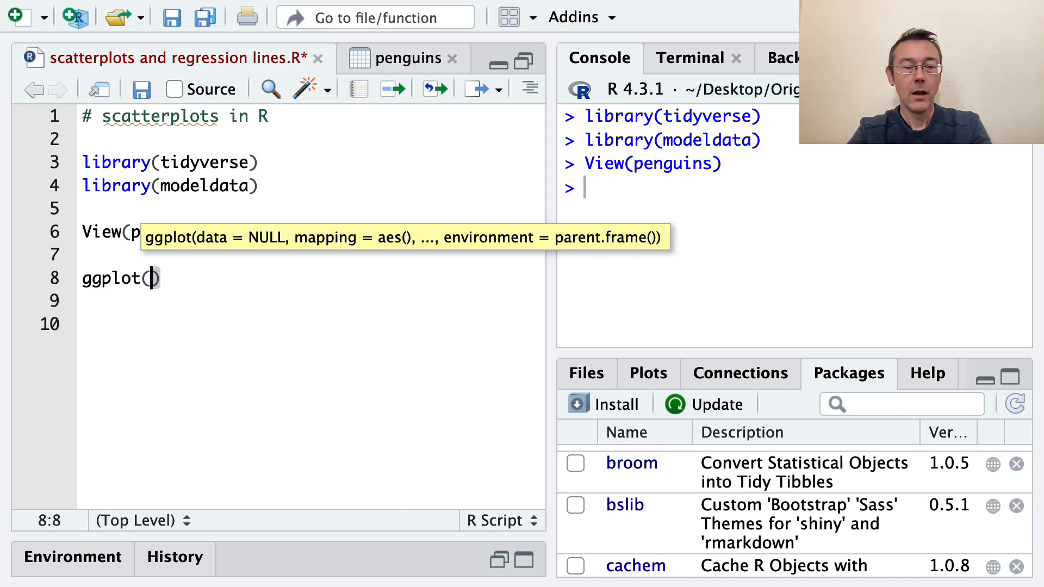
type("penguins")
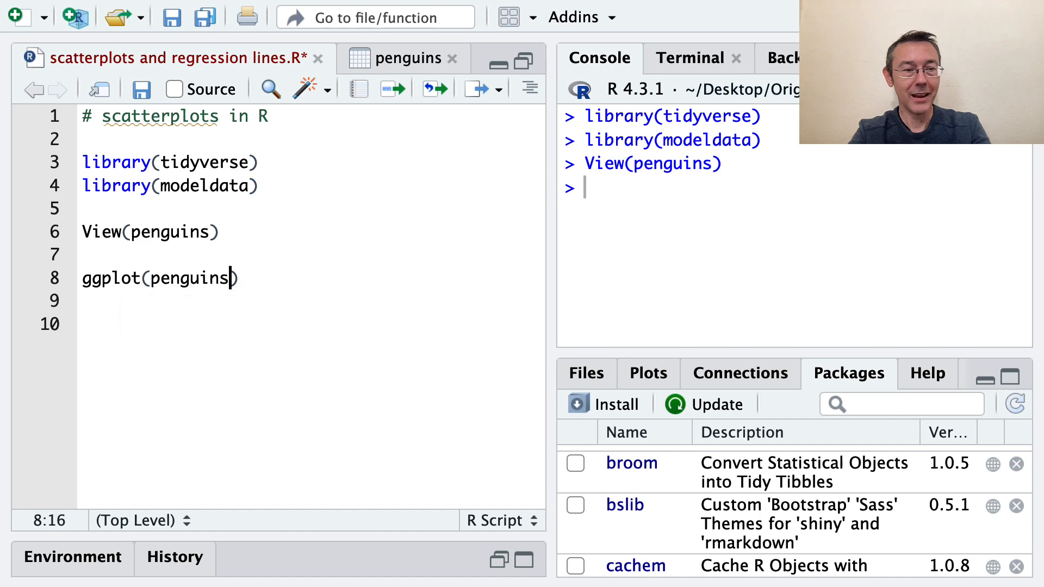
type(", ")
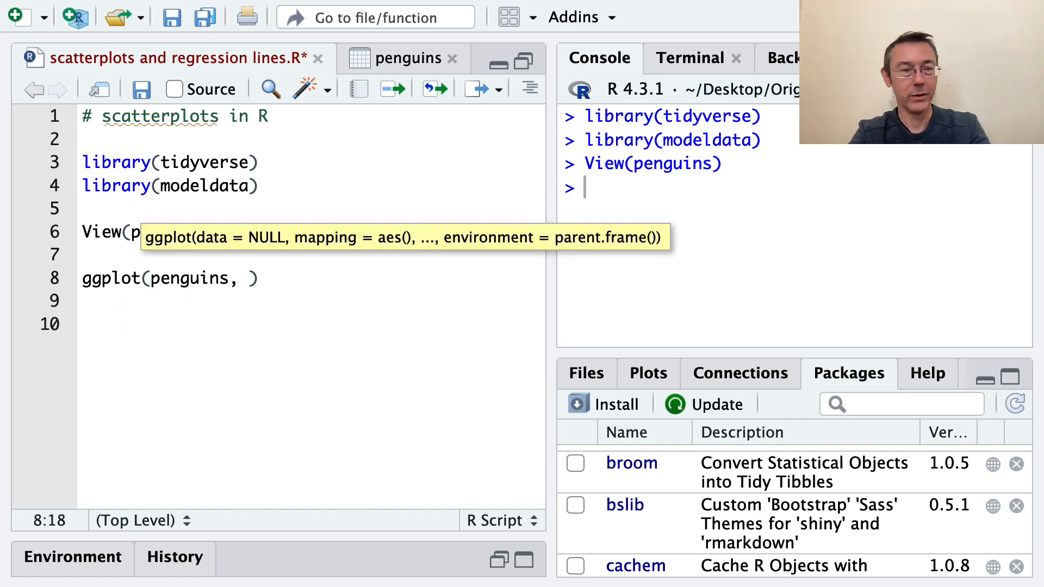
type("aes(")
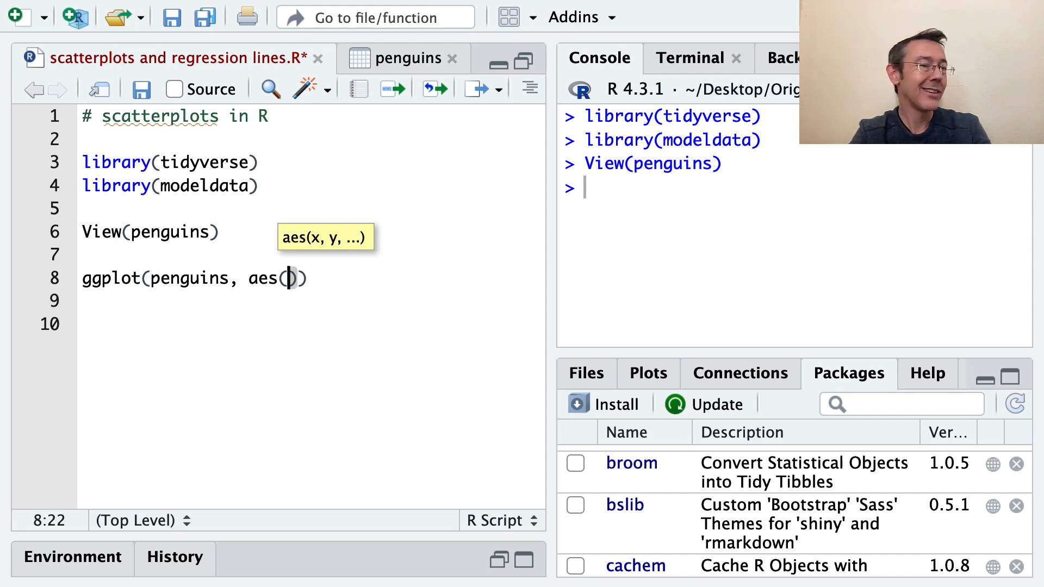
type("x ")
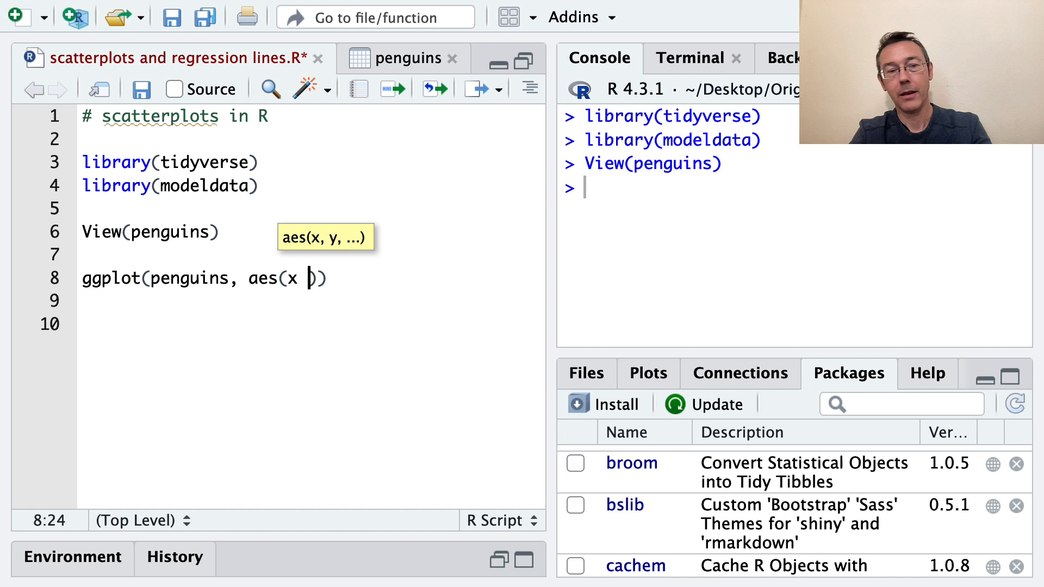
type("= ")
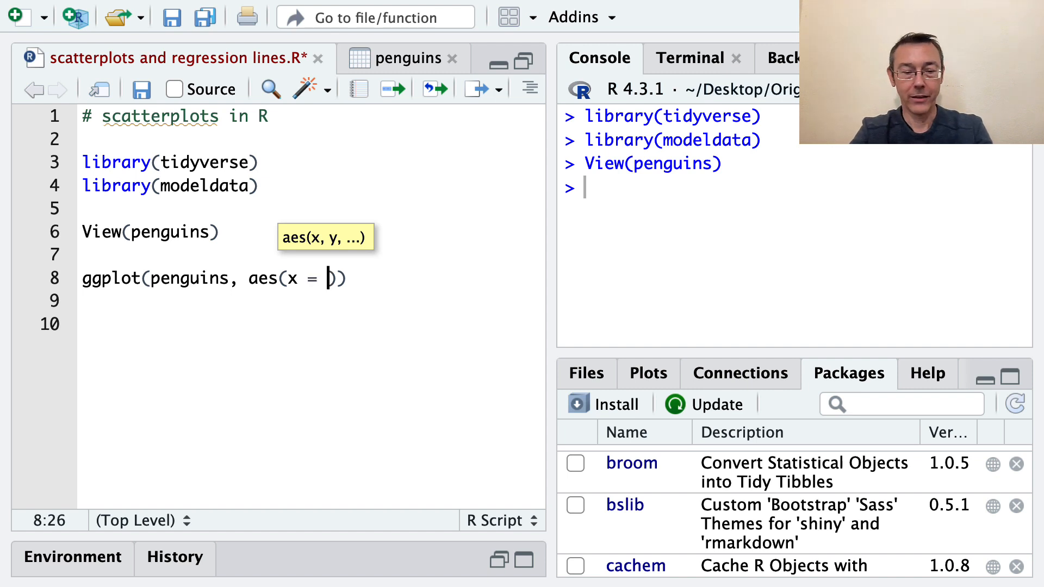
type("flipper_l")
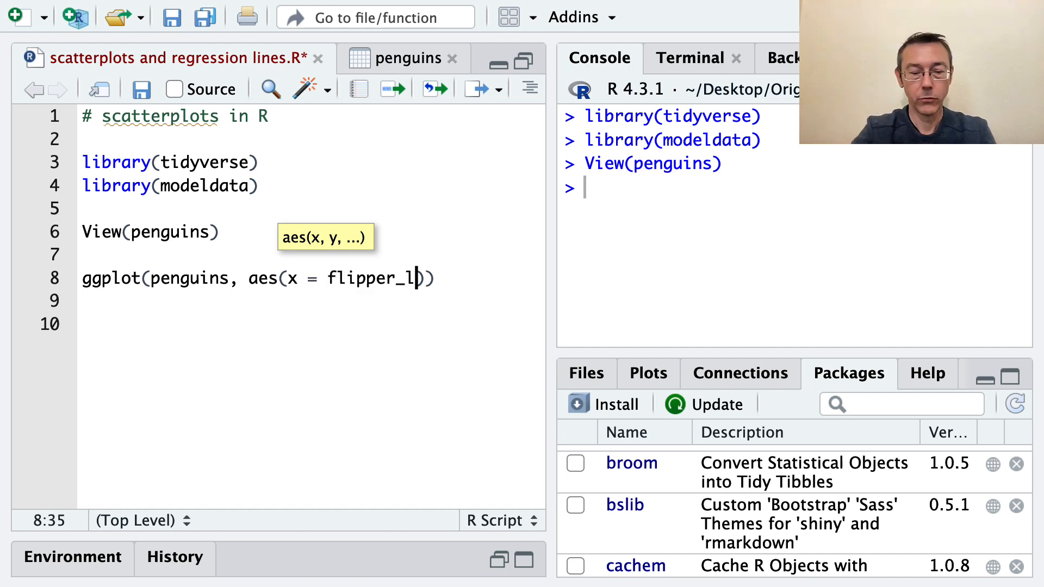
type("ength_mm,")
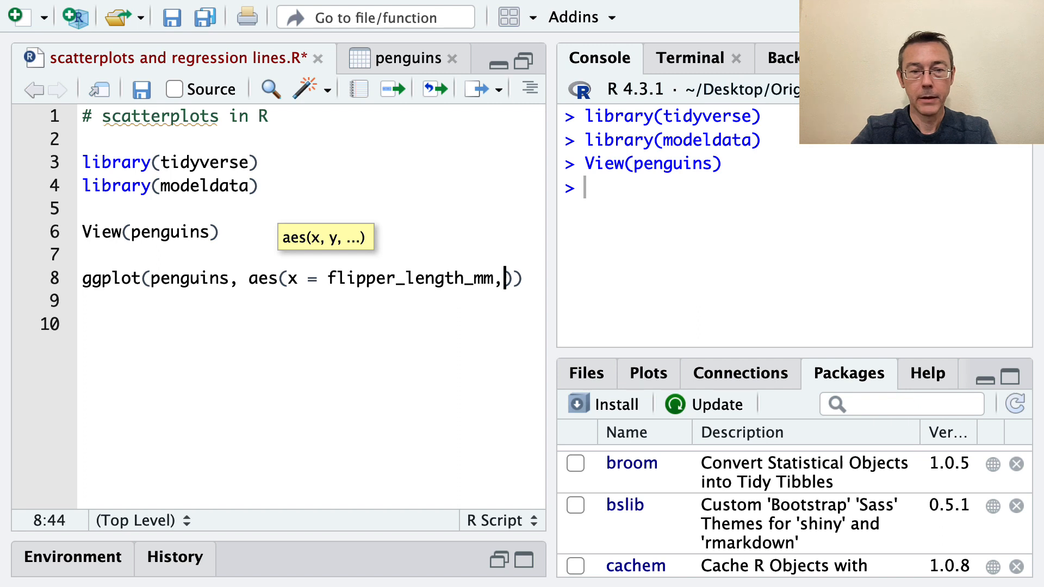
key("Return")
type("y = ")
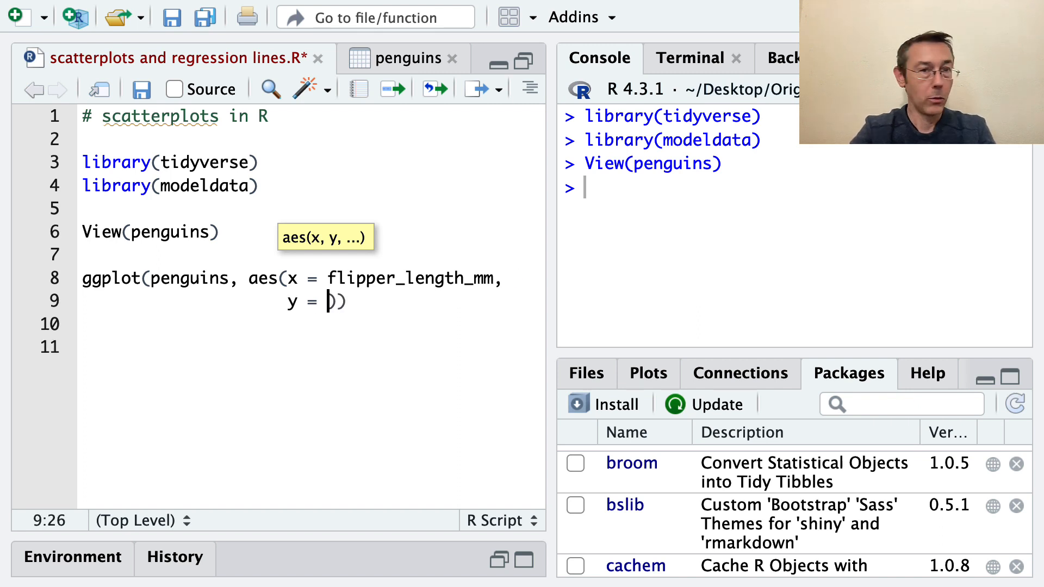
type("bill")
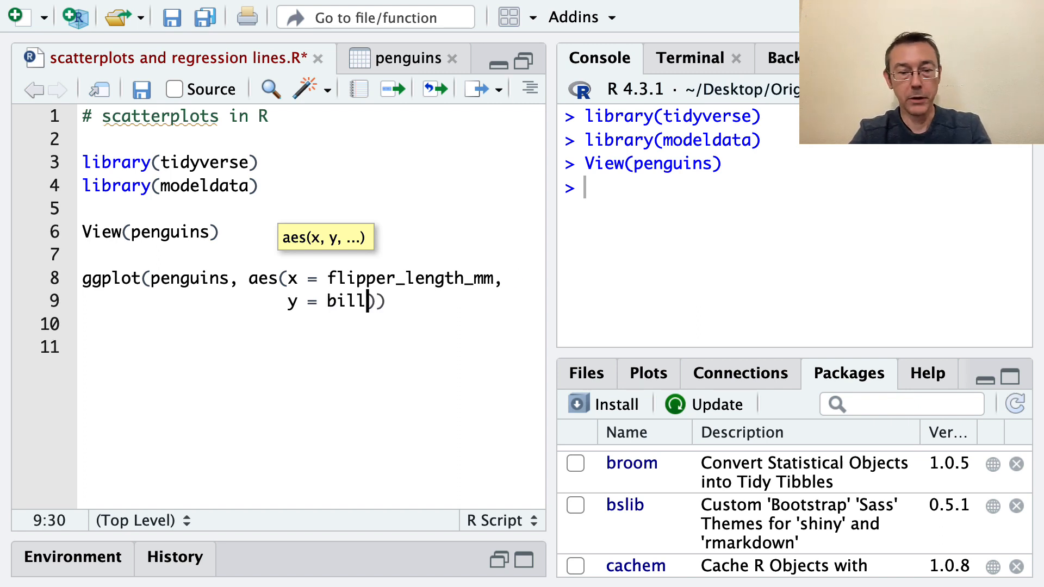
type("_length")
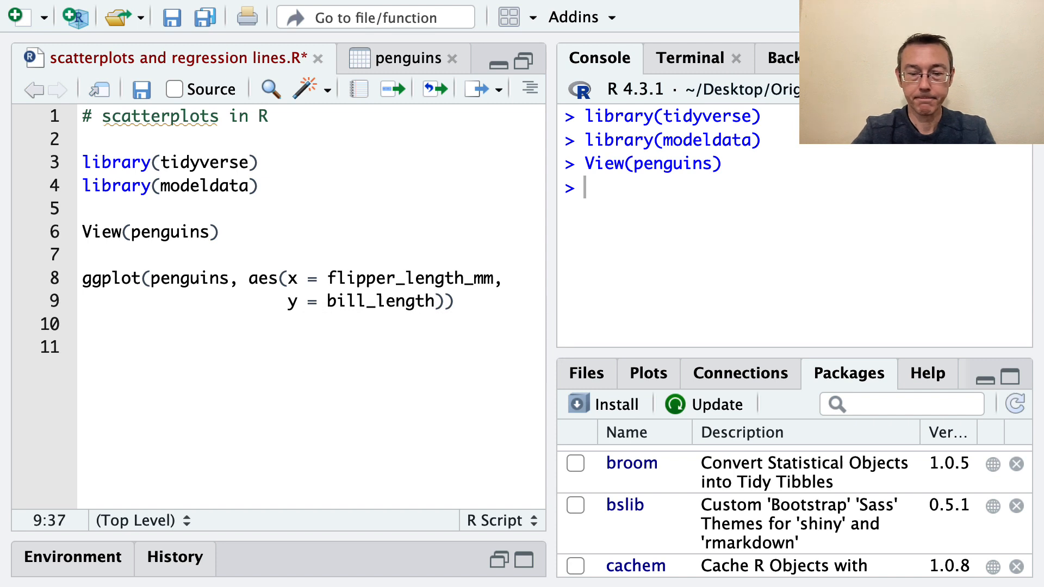
type("_mm")
key("End")
type("+")
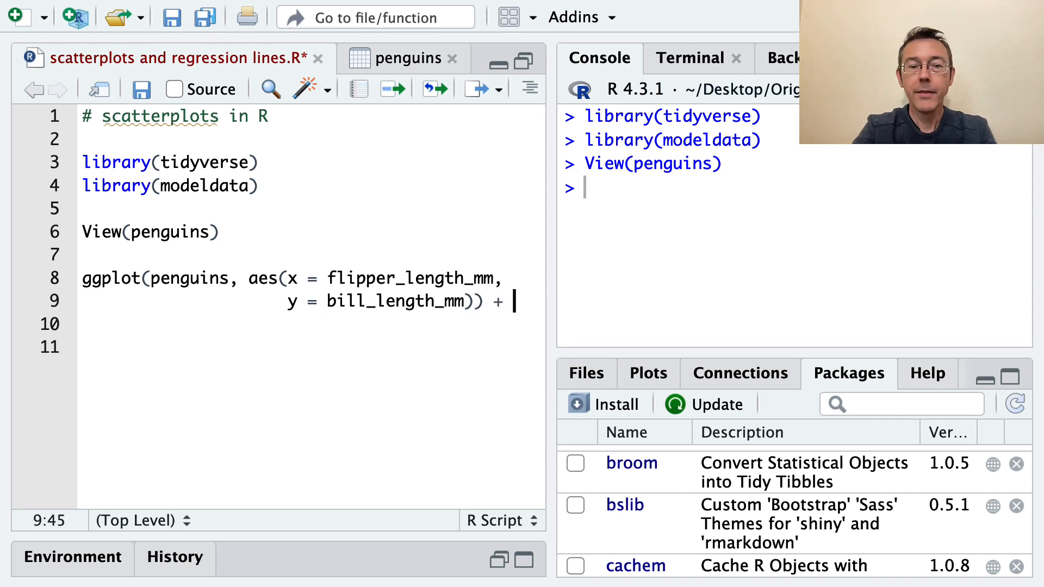
key("Return")
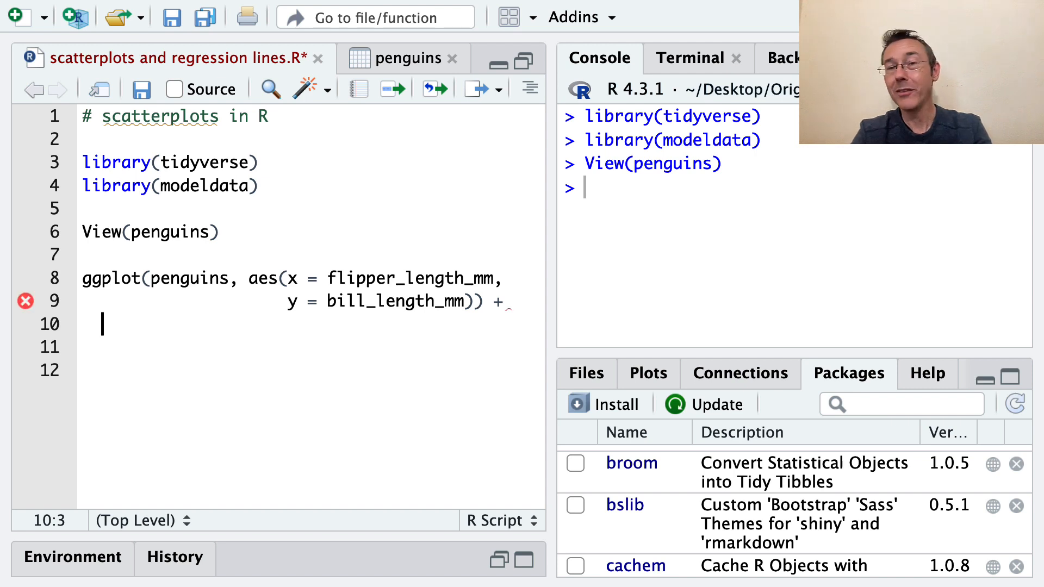
type("geo")
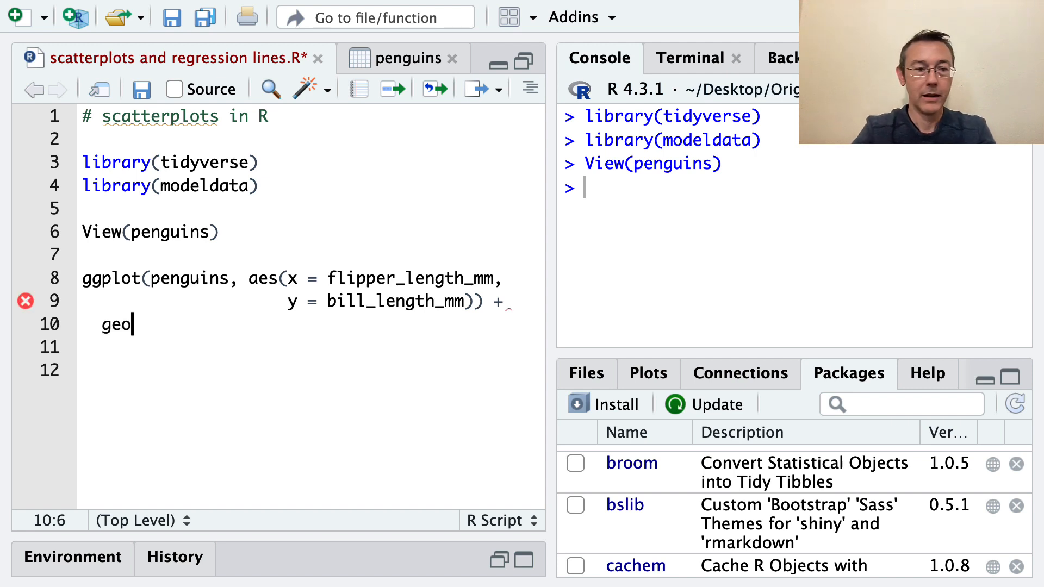
type("m_")
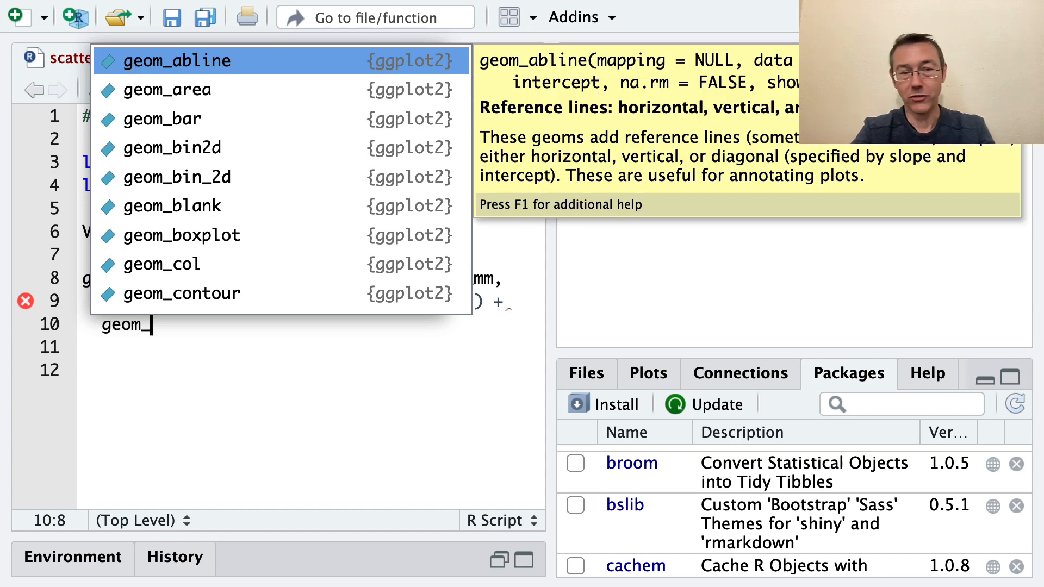
type("point()")
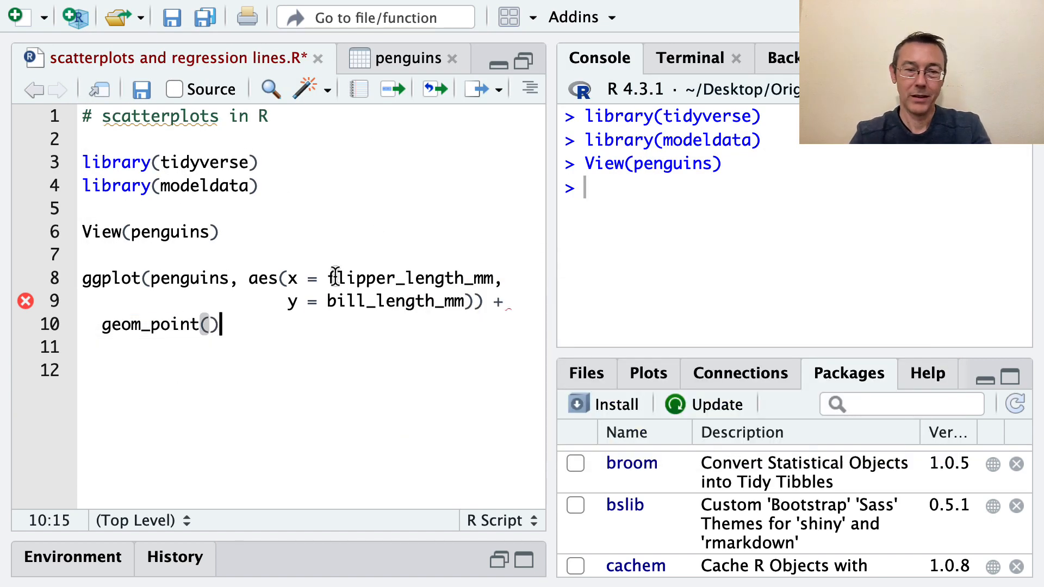
Step: Run the plot code and inspect the scatterplot enlarged and at full-size zoom
key("ctrl+Return")
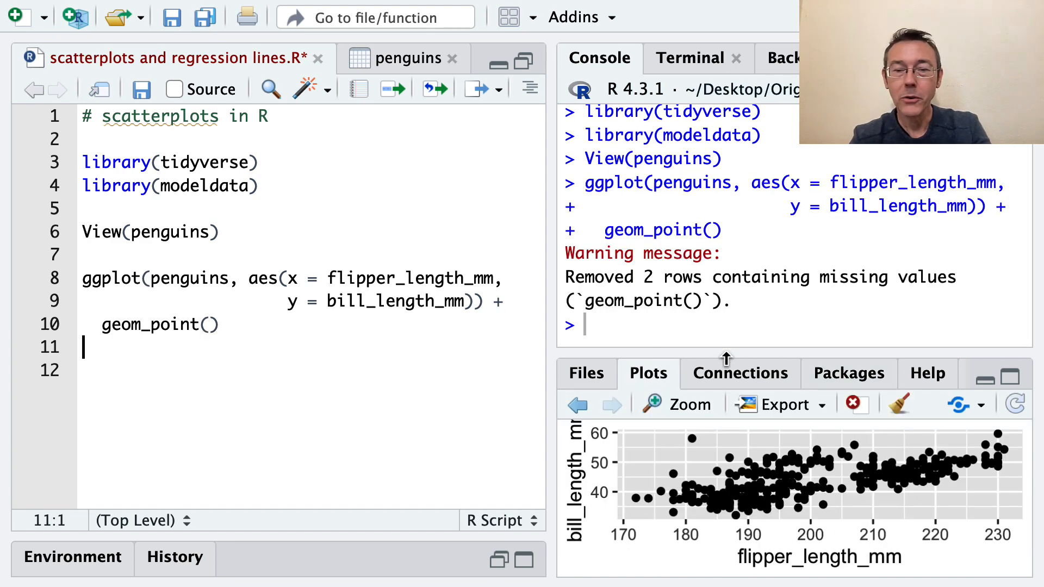
left_click_drag(698, 359, 698, 292)
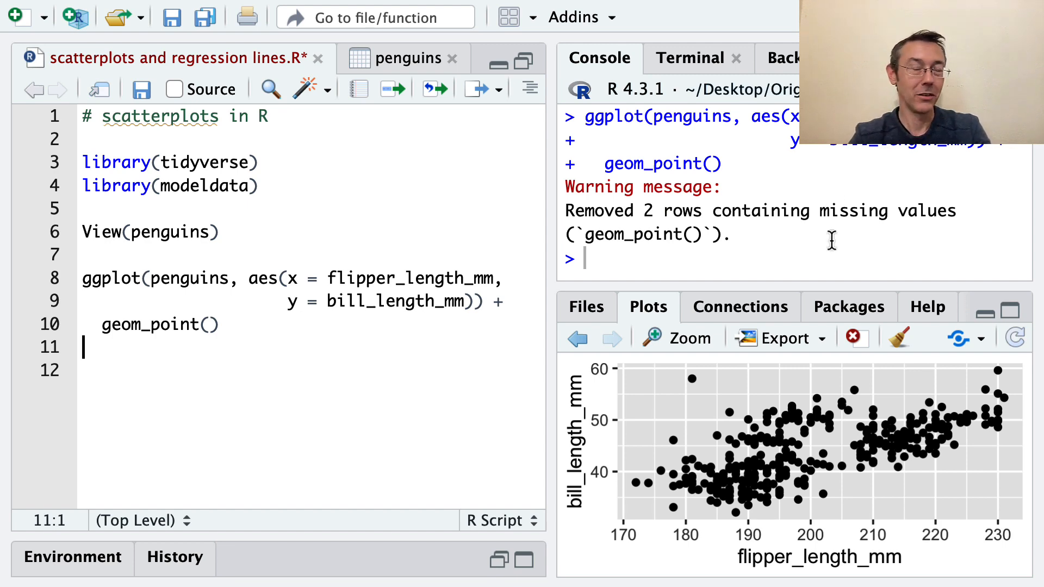
left_click(686, 341)
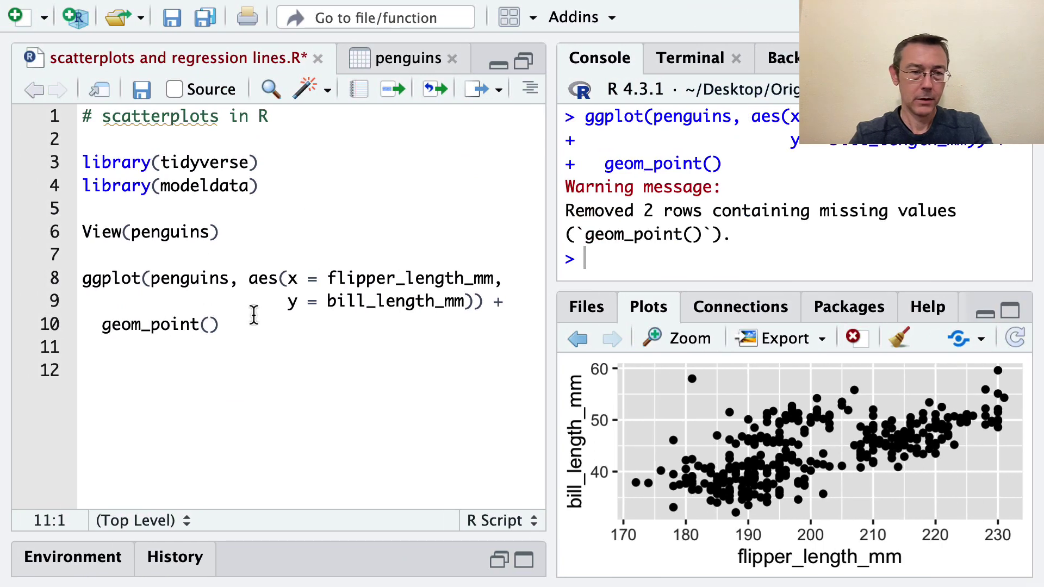
left_click(255, 325)
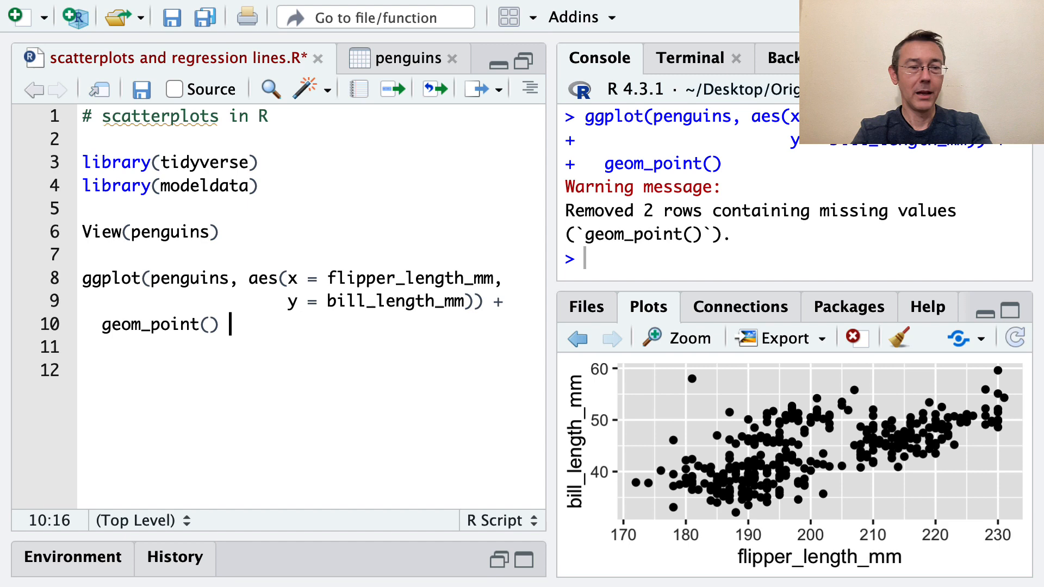
type("+")
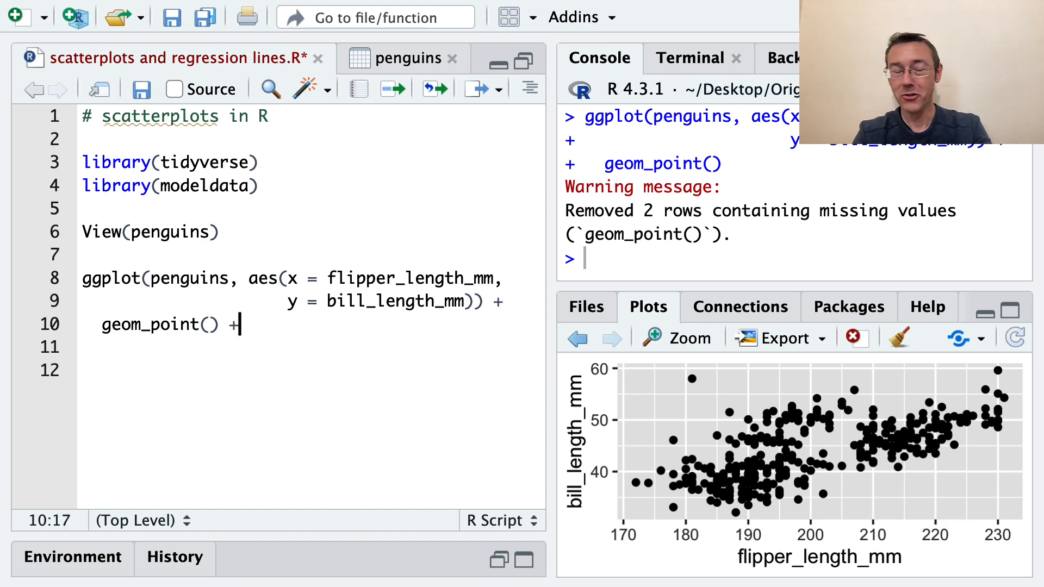
Step: Add a geom_smooth() layer and rerun to show a blue trend curve with shaded band
key("Return")
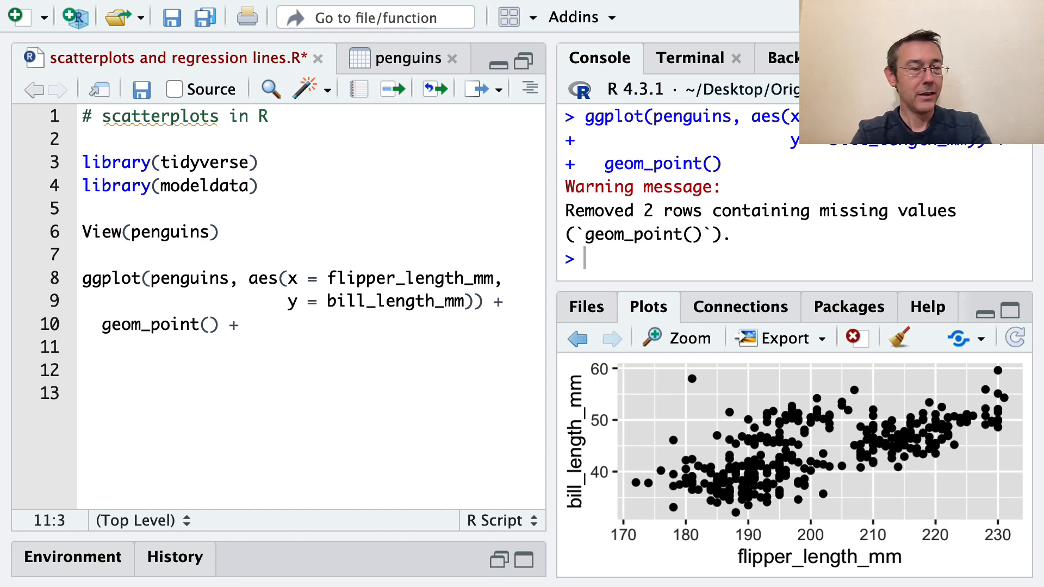
type("geom_")
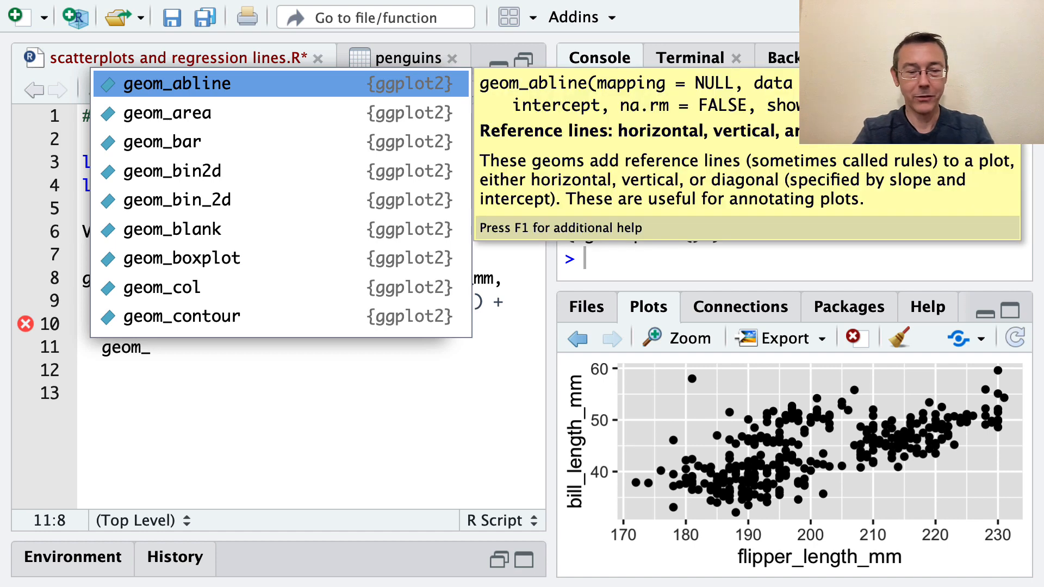
type("smoo")
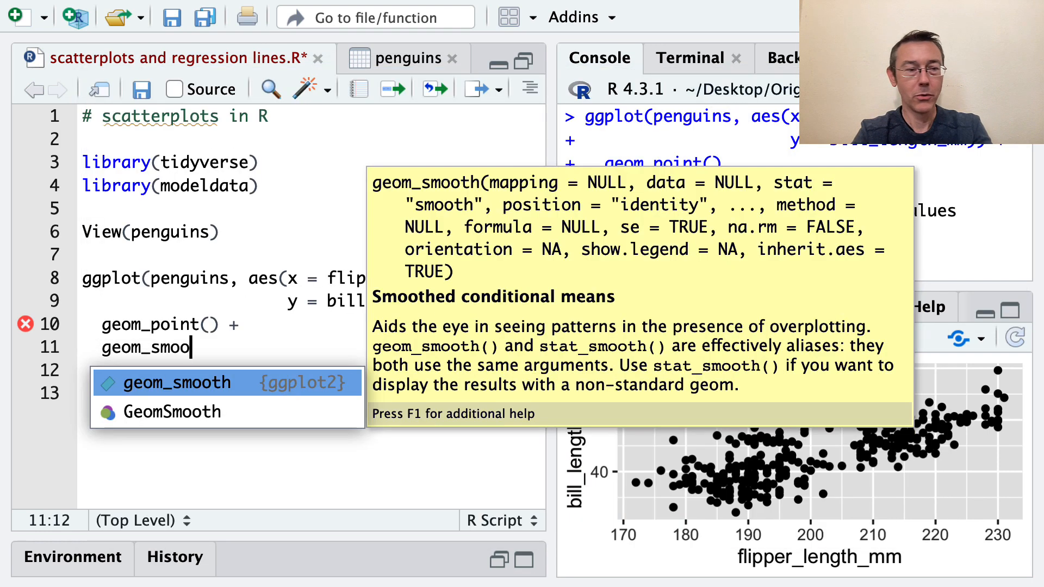
type("th()")
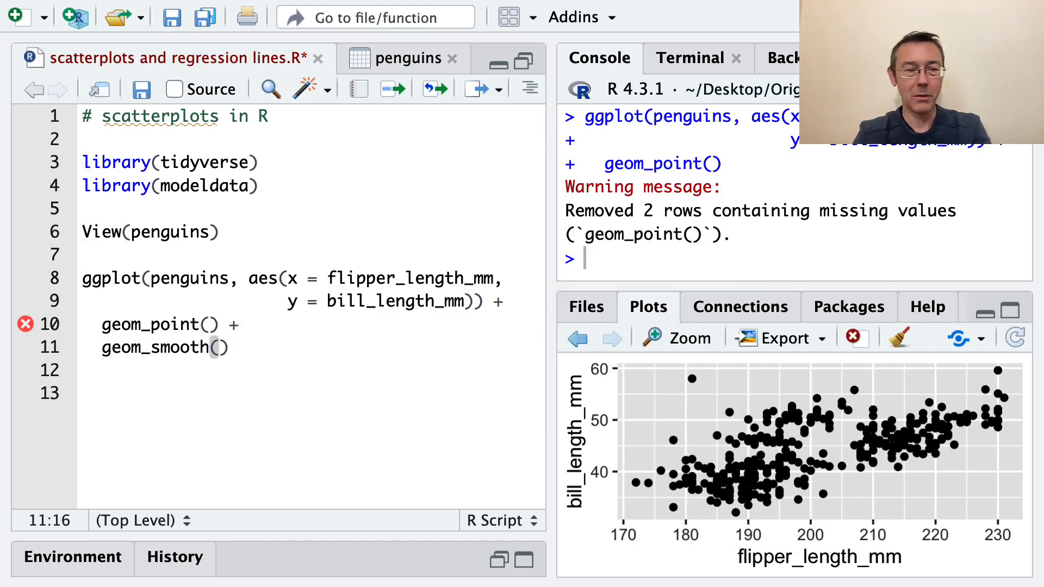
key("ctrl+Return")
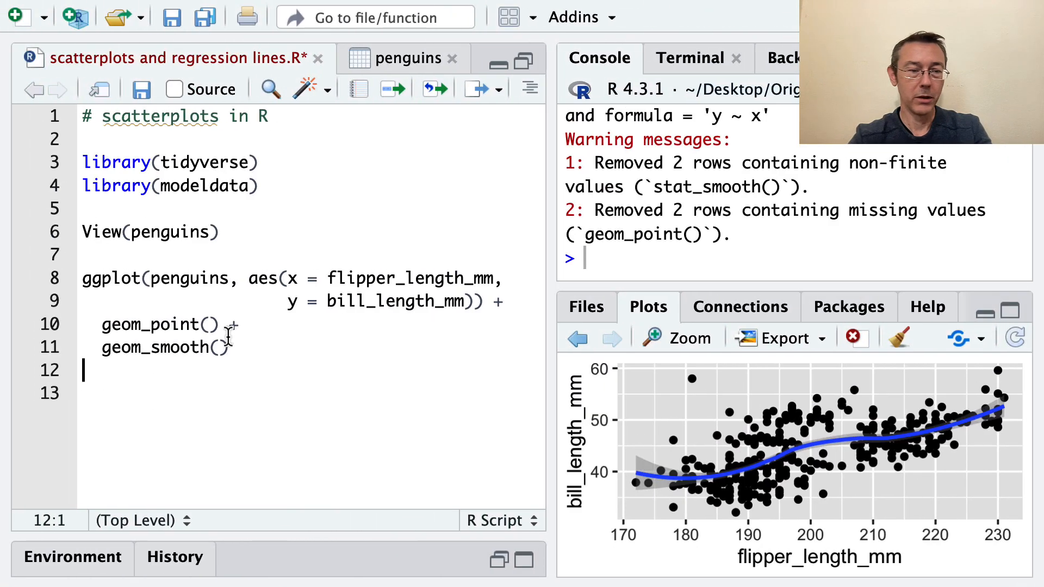
Step: Set geom_smooth(method = "lm", se = FALSE) and rerun for a straight regression line
left_click(219, 348)
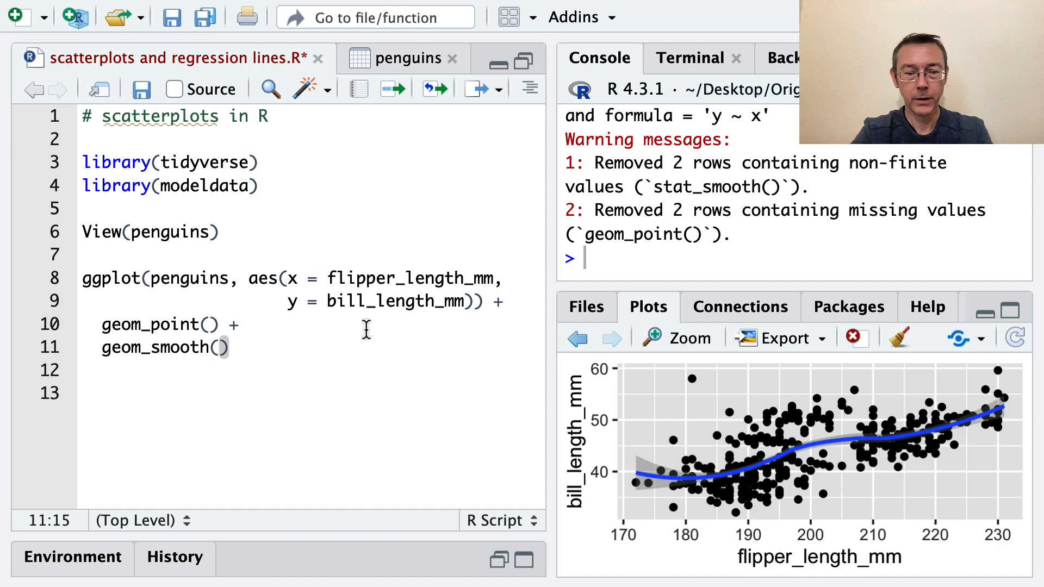
type("method = ")
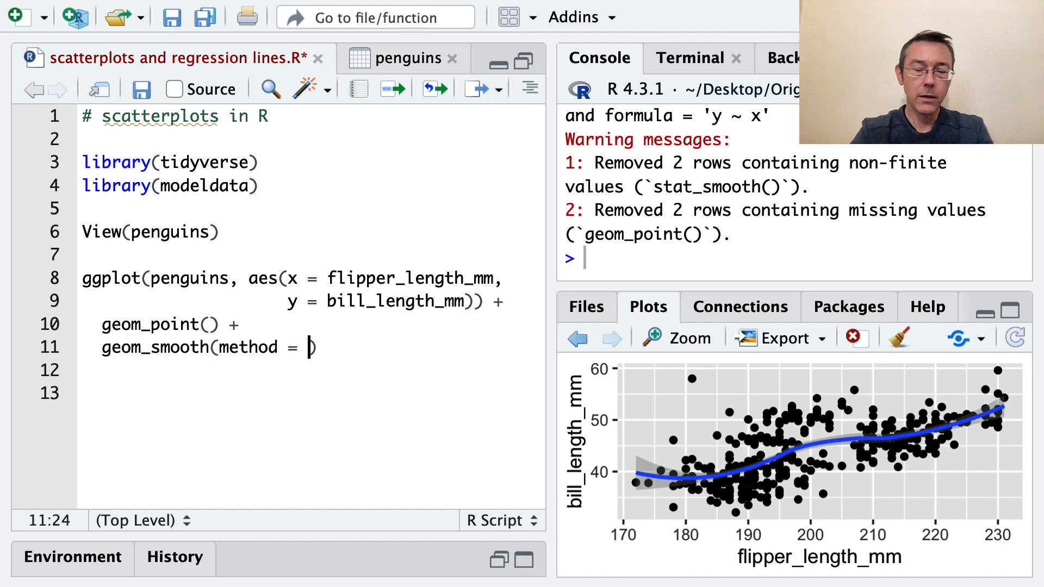
type("\"lm")
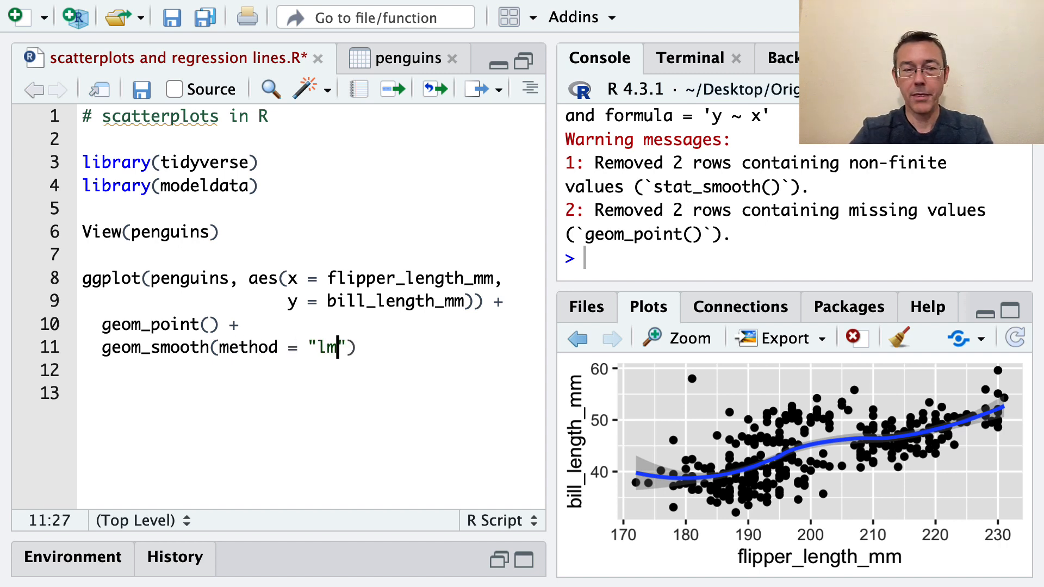
key("Right")
type(",")
key("Return")
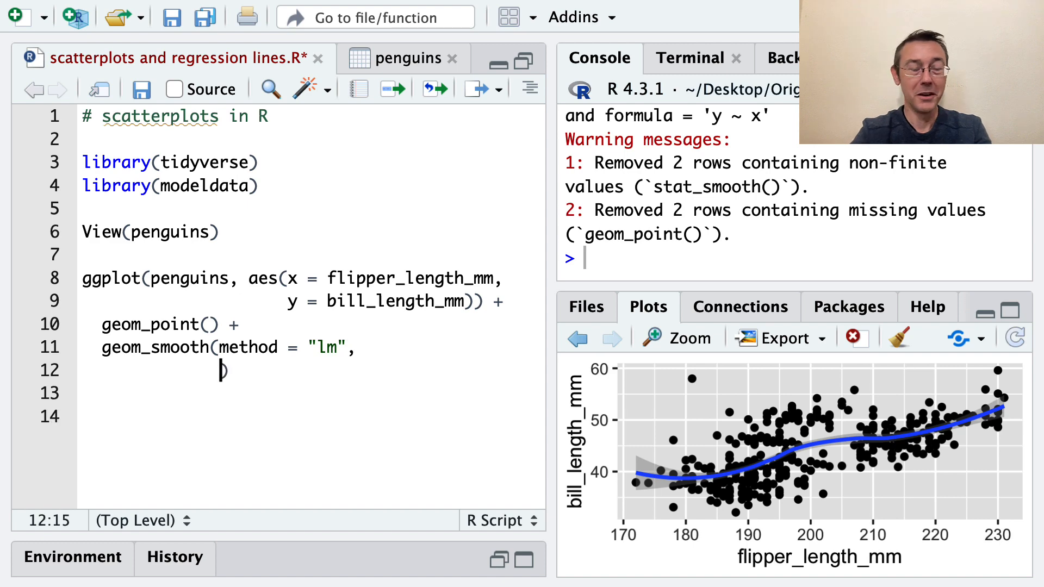
type("se =")
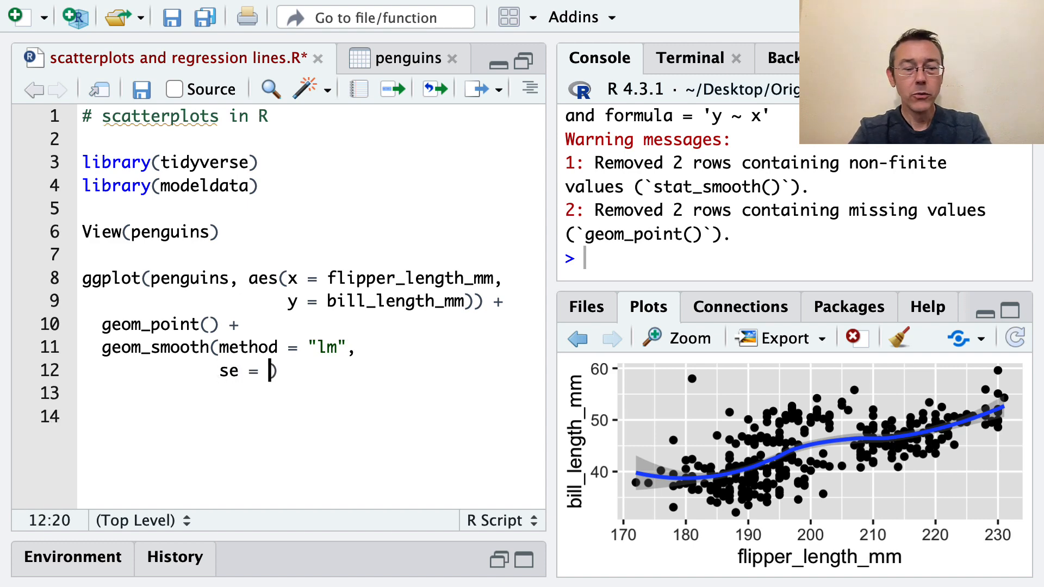
type("FALSE")
key("ctrl+Return")
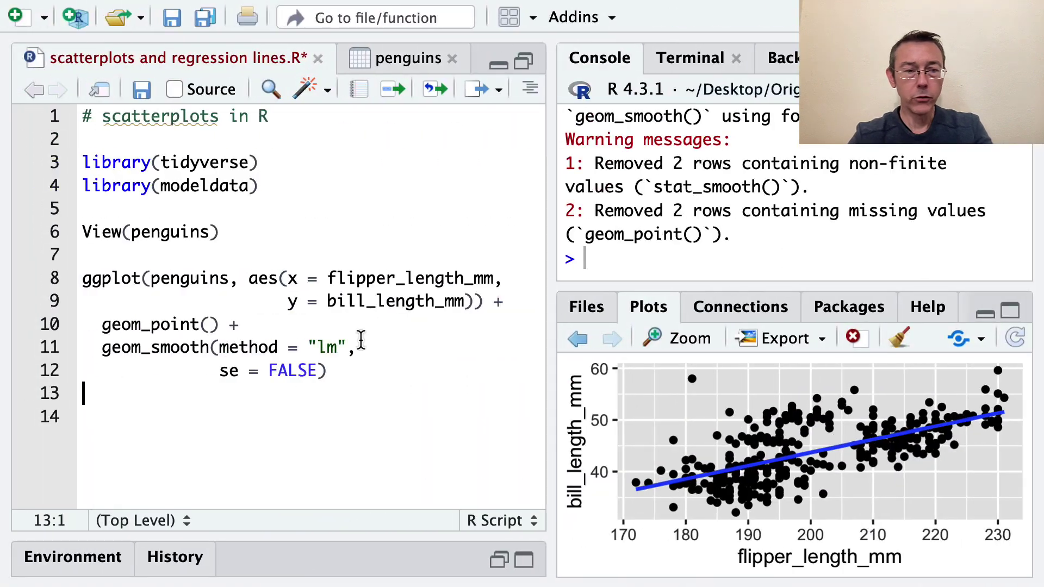
Step: Give geom_point() size = 2 and color = "red", rerunning after each change
left_click(362, 368)
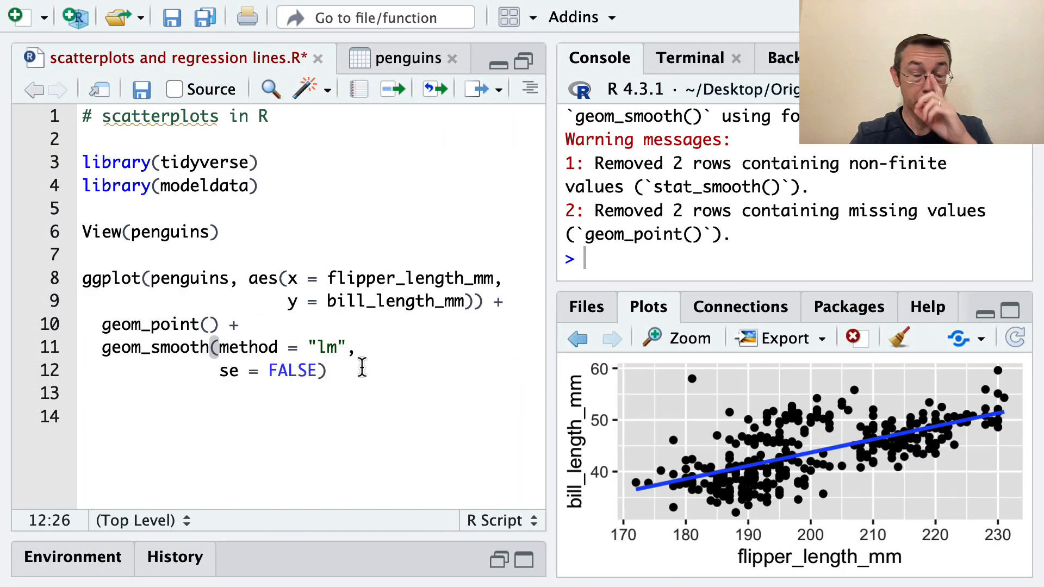
left_click(213, 325)
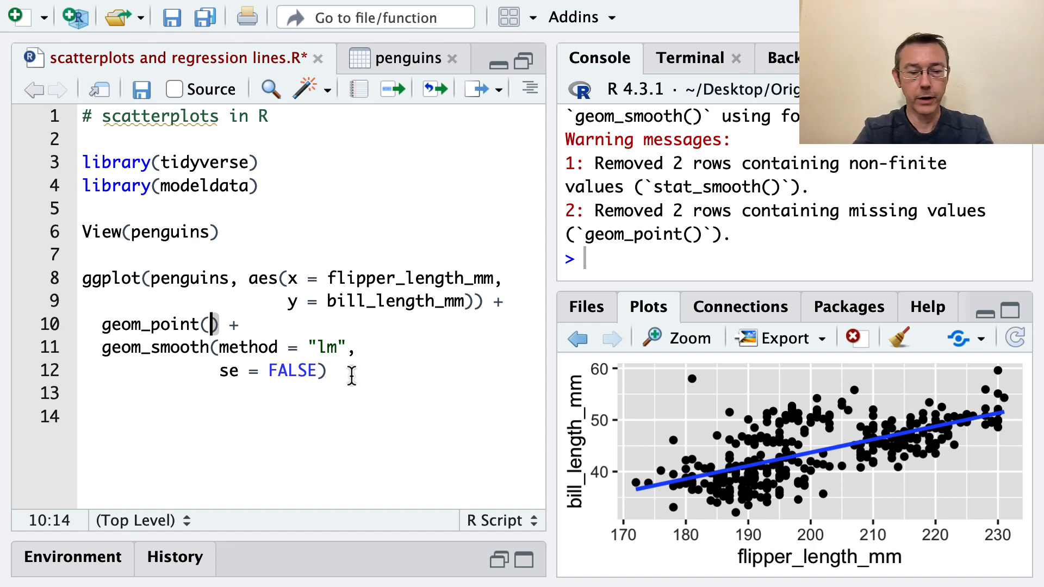
type("size = 2")
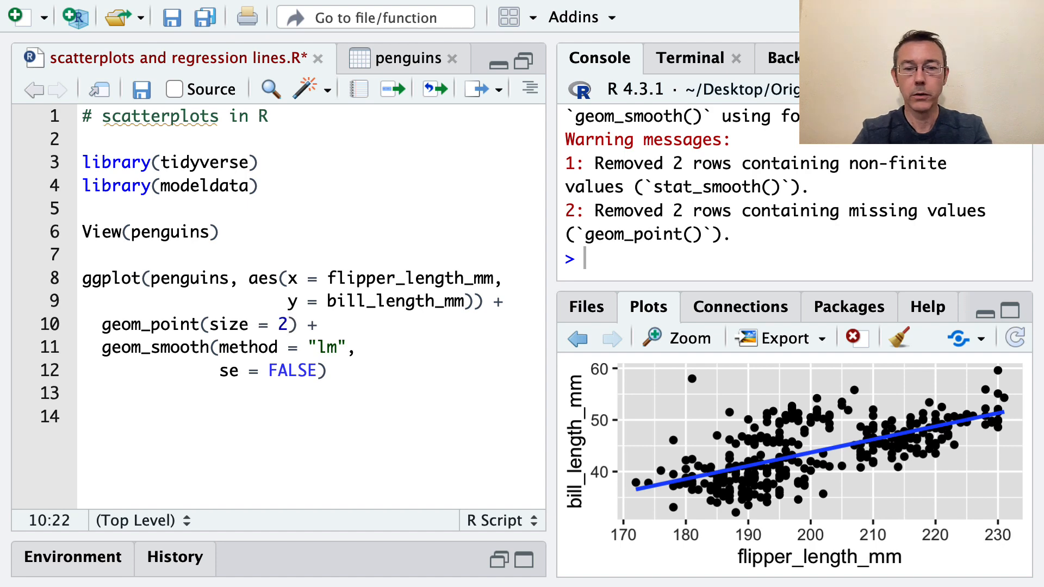
key("ctrl+Return")
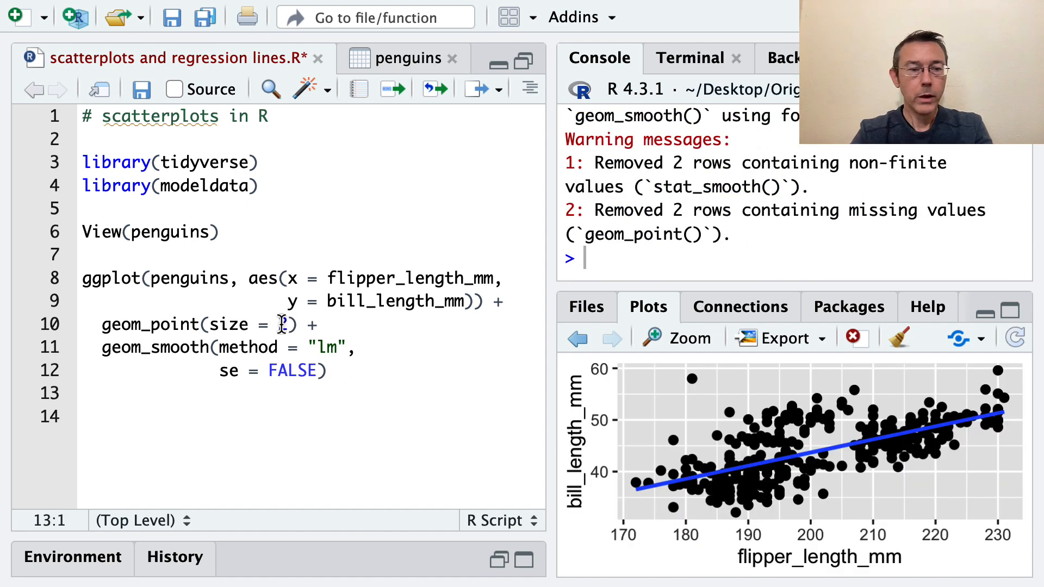
left_click(284, 324)
type(",")
key("Return")
type("colo")
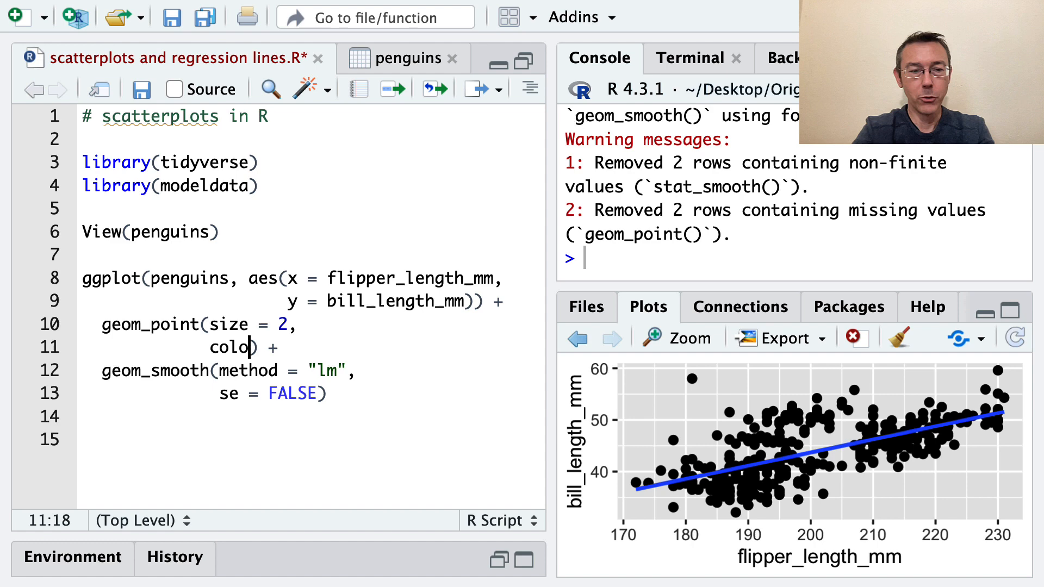
type("r = \"Red\"")
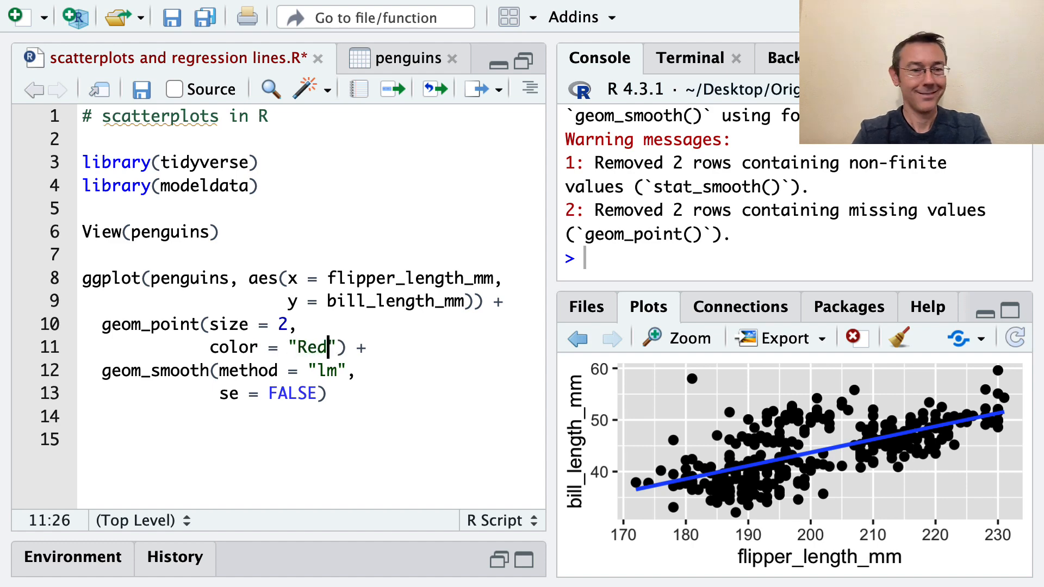
key("ctrl+Return")
left_click(356, 370)
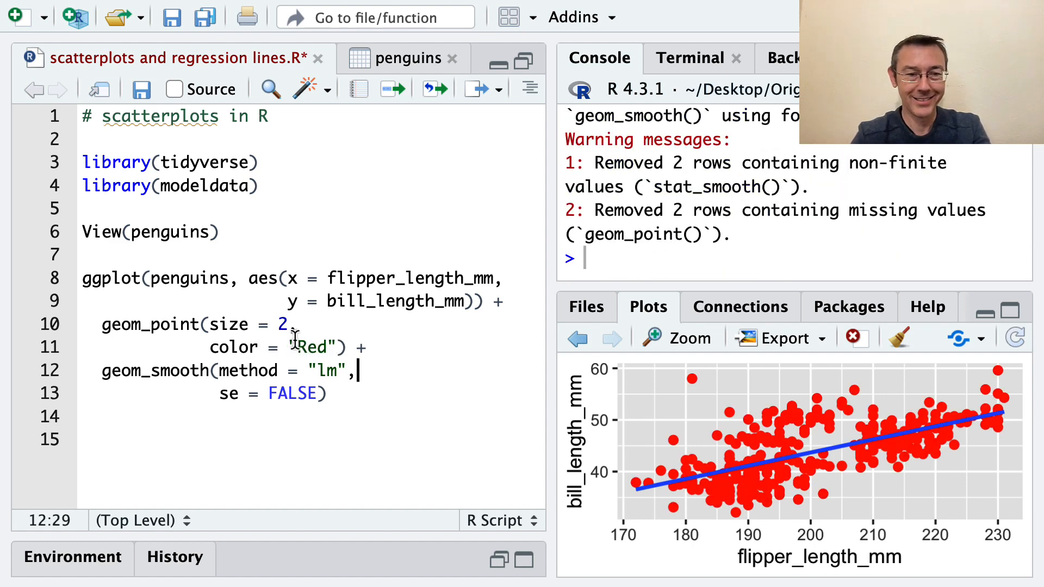
double_click(311, 348)
type("red")
key("ctrl+Return")
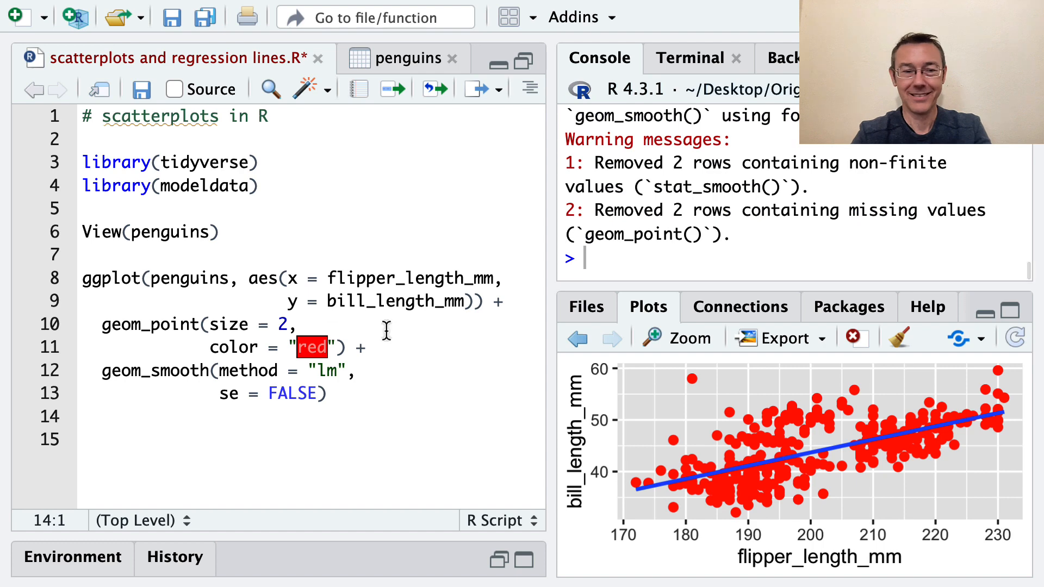
Step: Add shape = "square" to geom_point() and rerun with square points
left_click(338, 347)
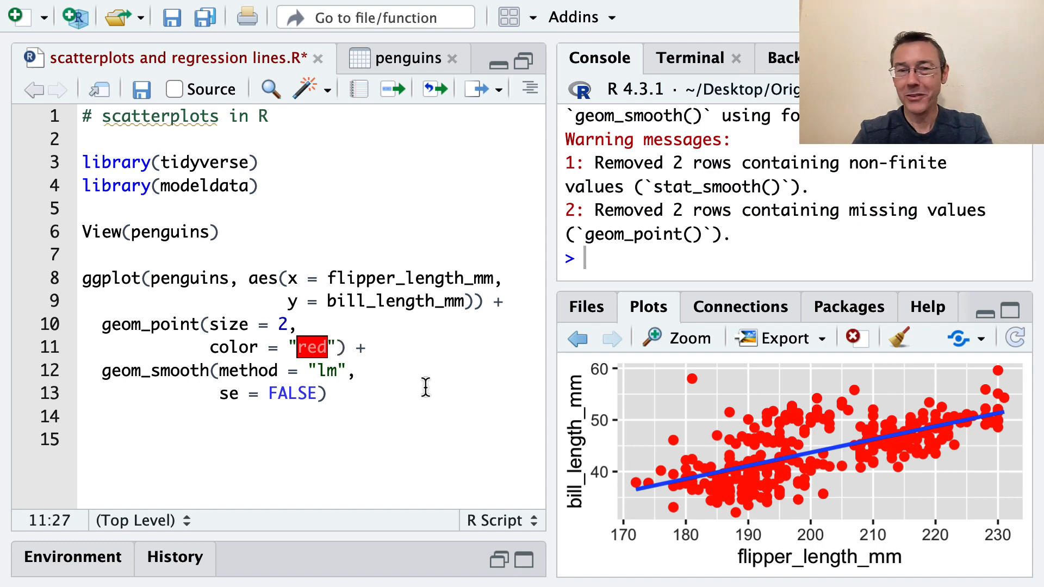
key("Right")
type(",")
key("Return")
type("shape = ")
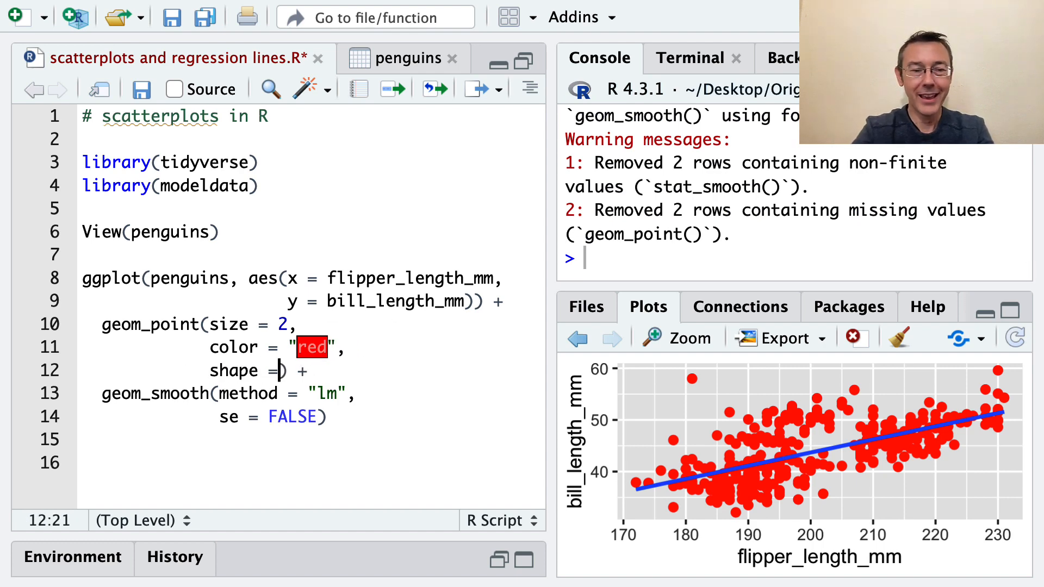
type("rect")
key("BackSpace")
key("BackSpace")
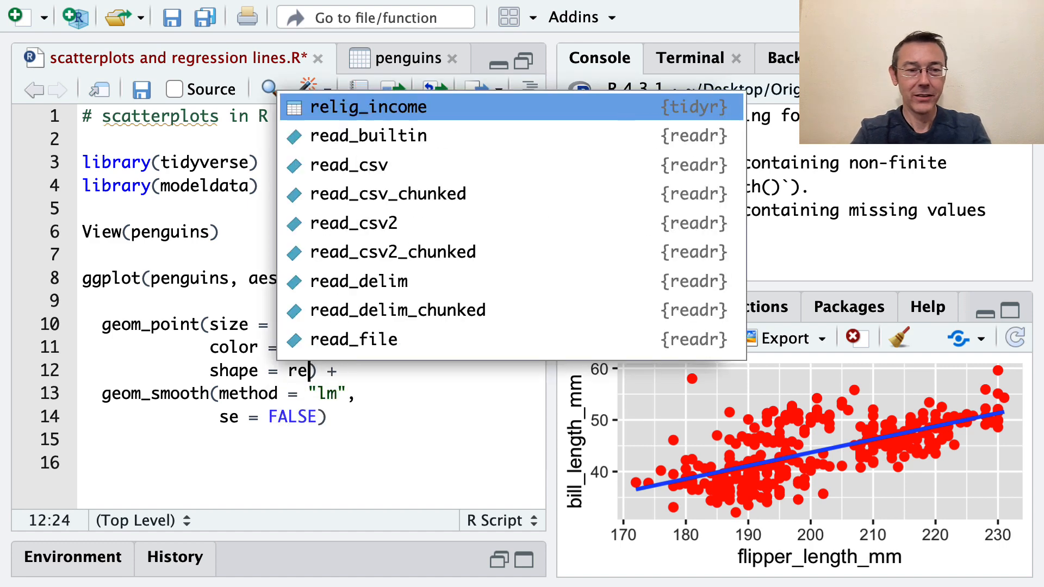
key("BackSpace")
key("BackSpace")
type("\"s")
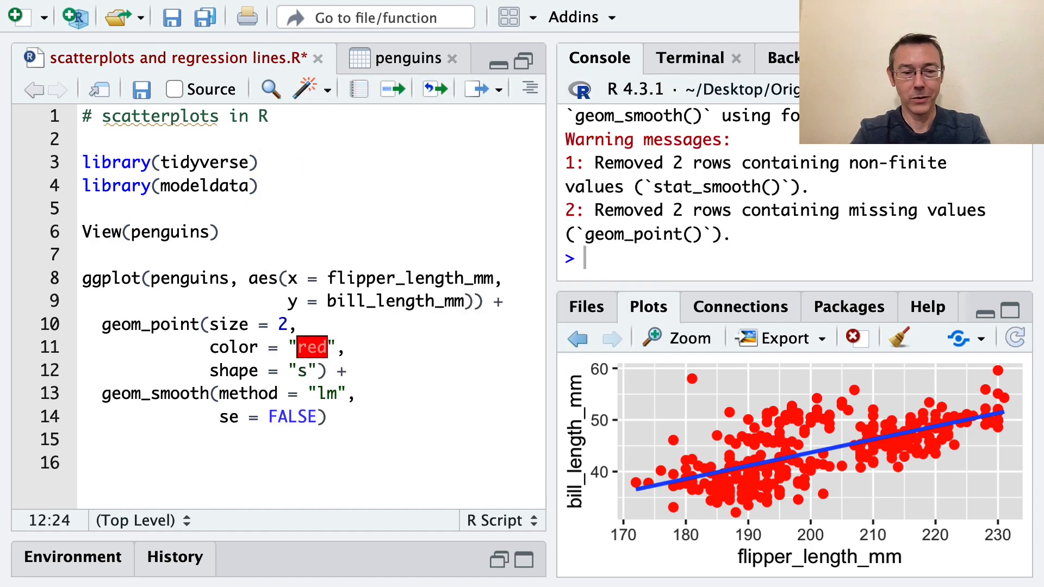
key("BackSpace")
type("s")
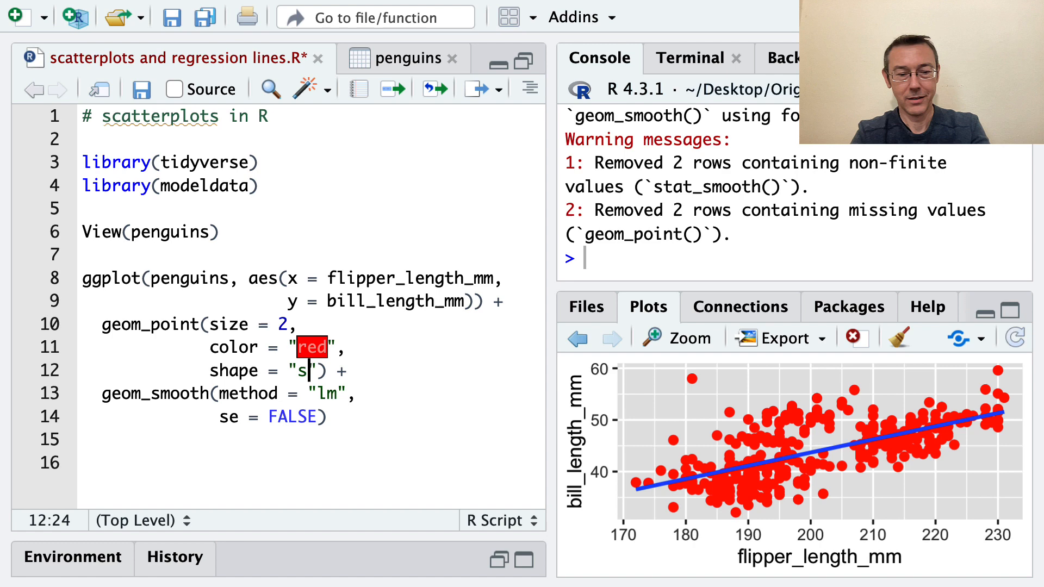
type("quare")
key("ctrl+Return")
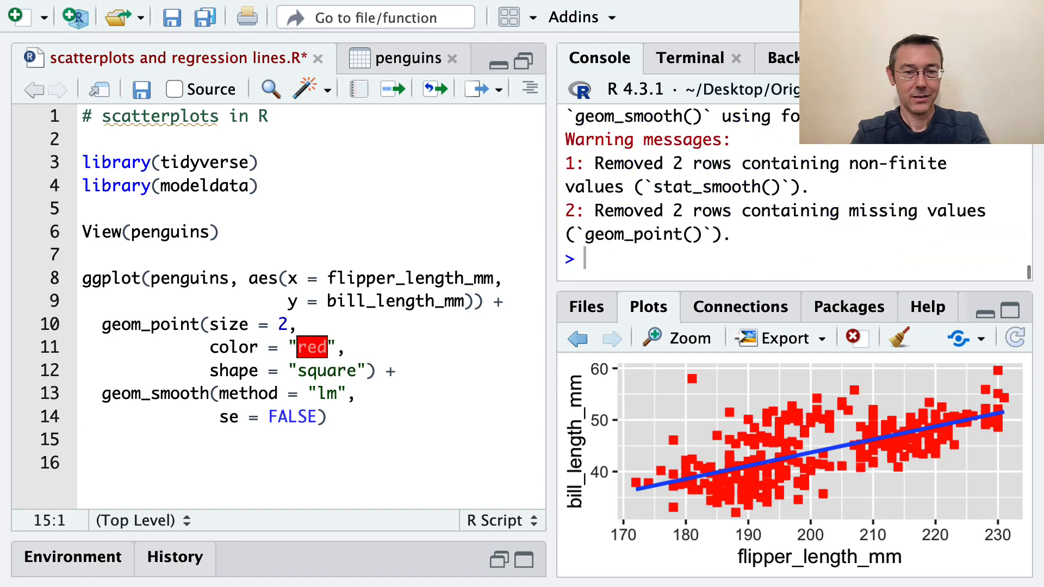
Step: Add alpha = .5, fix the missing comma after shape, and rerun for half-transparent points
left_click(371, 371)
key("Left")
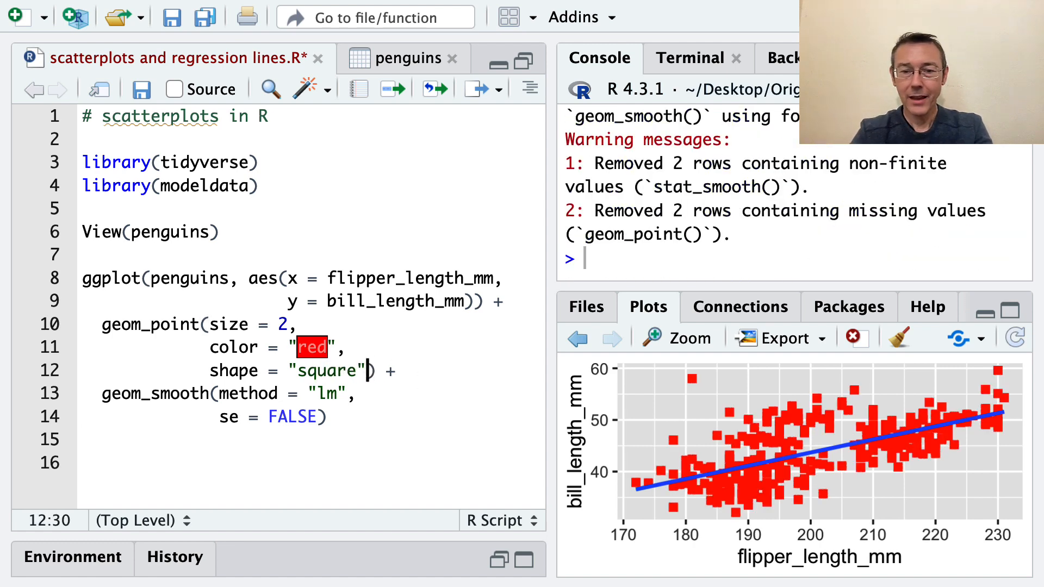
key("Return")
type("sh")
key("BackSpace")
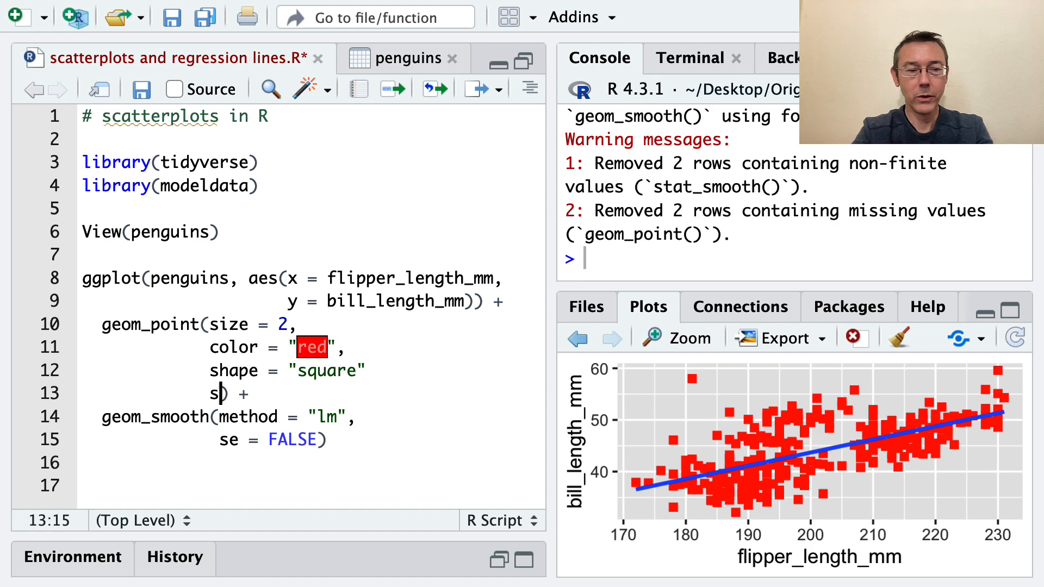
key("BackSpace")
type("alpha = ")
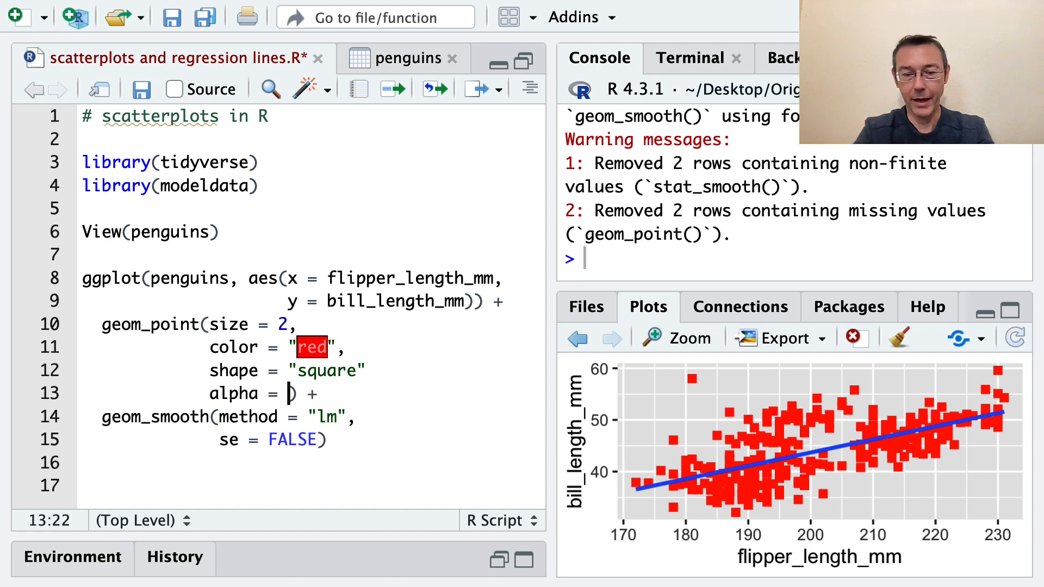
type(".5")
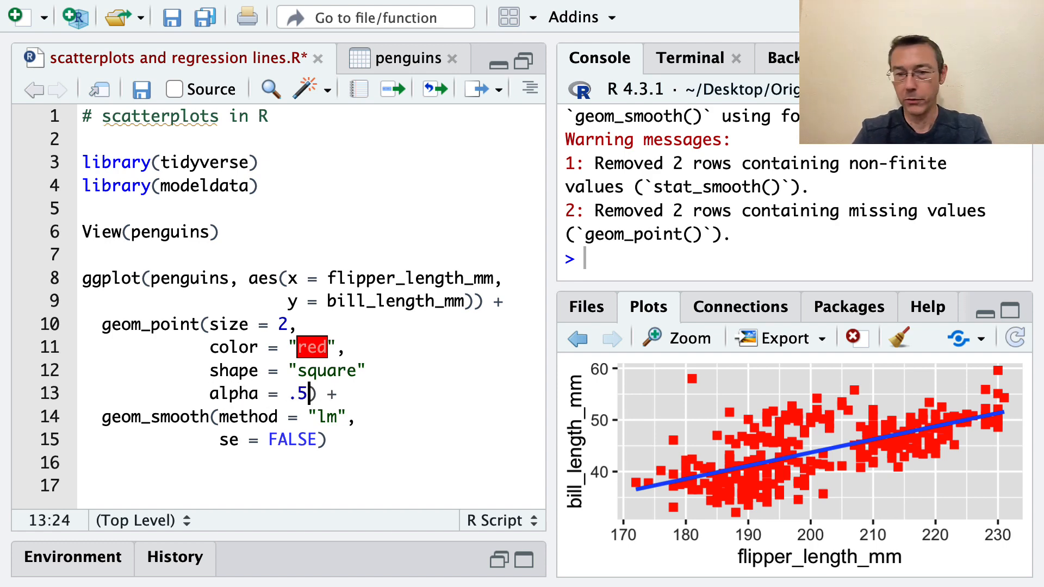
key("ctrl+Return")
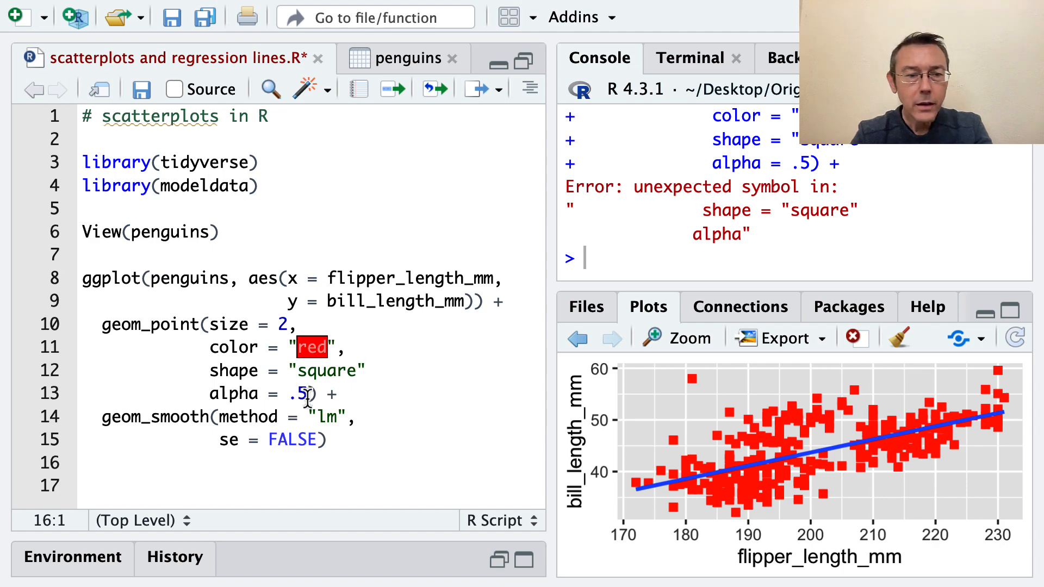
left_click(376, 370)
type(",")
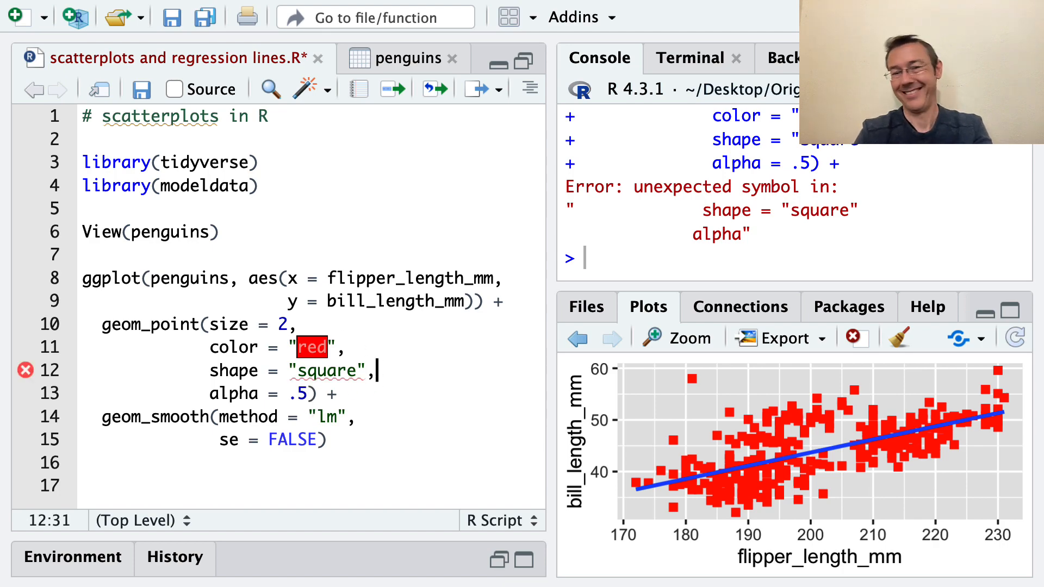
key("ctrl+Return")
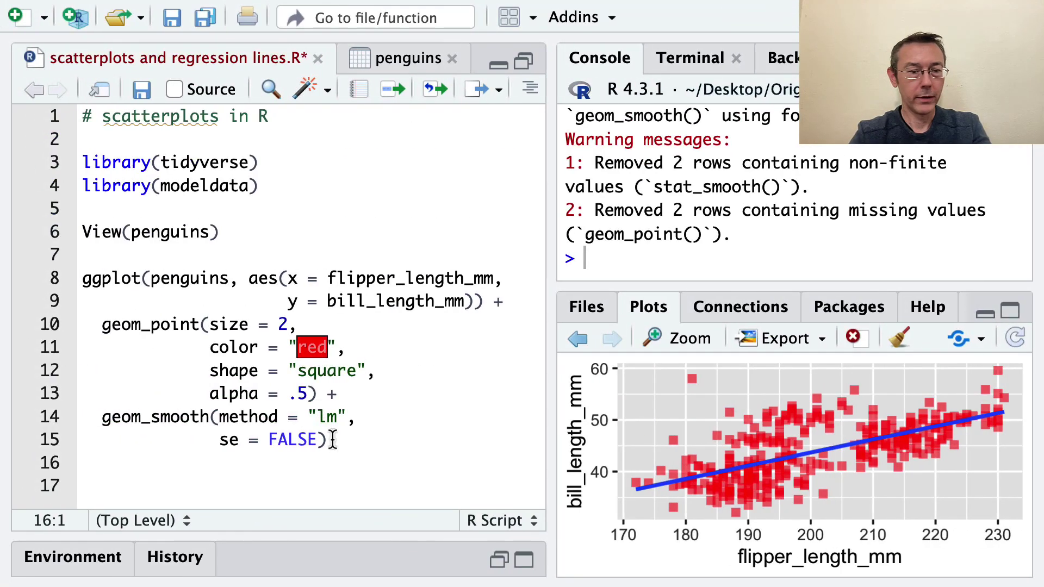
Step: Add color = "pink" to geom_smooth() and rerun to draw the line pink
left_click(325, 439)
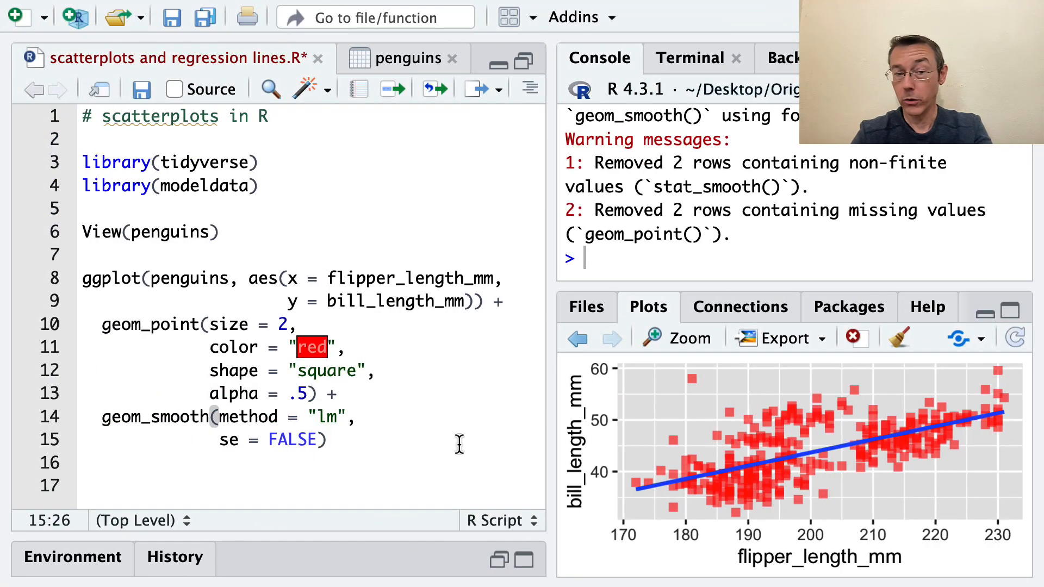
key("Left")
type(",")
key("Return")
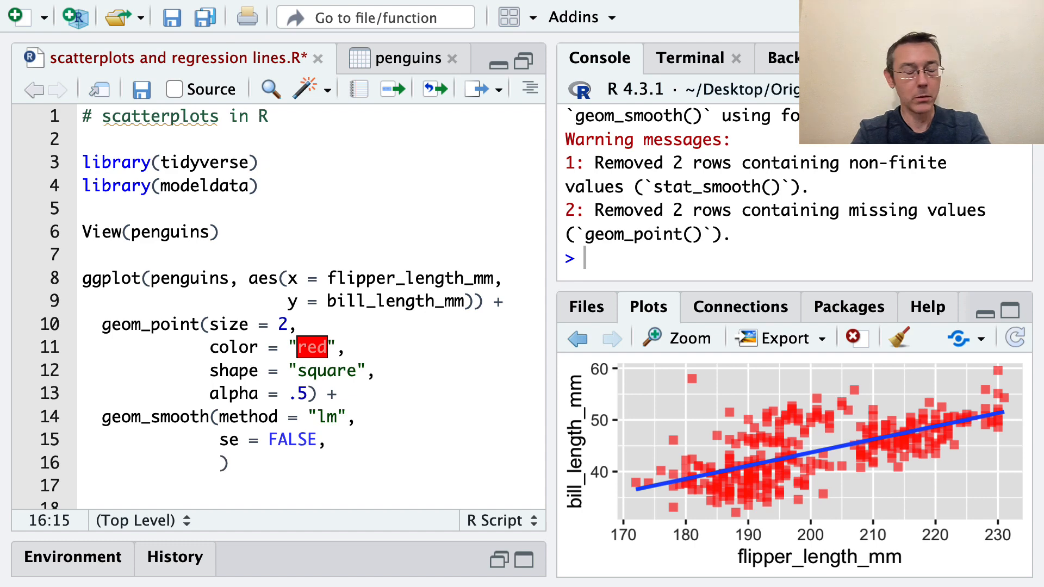
type("color = ")
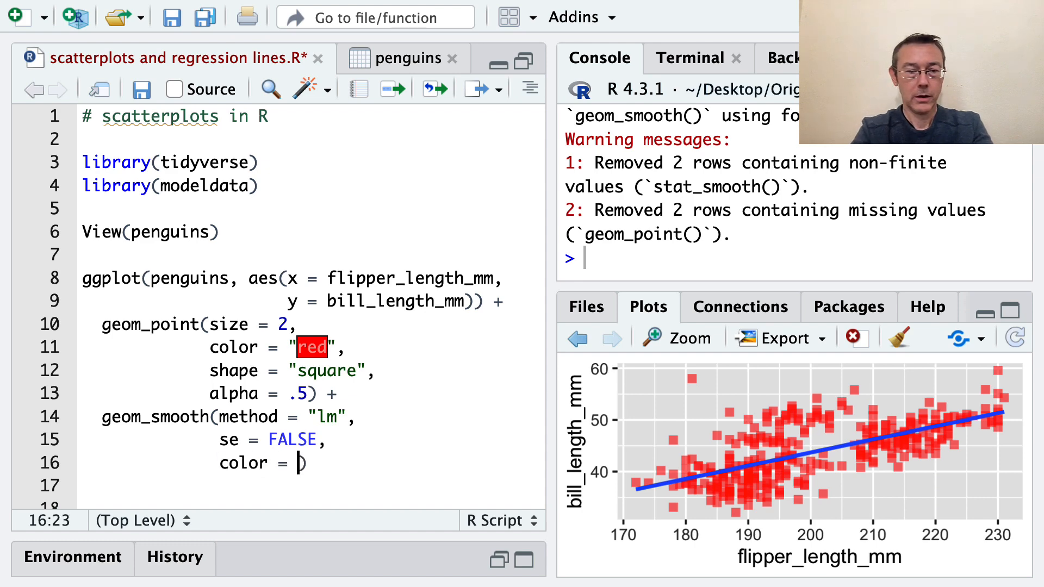
type("\"")
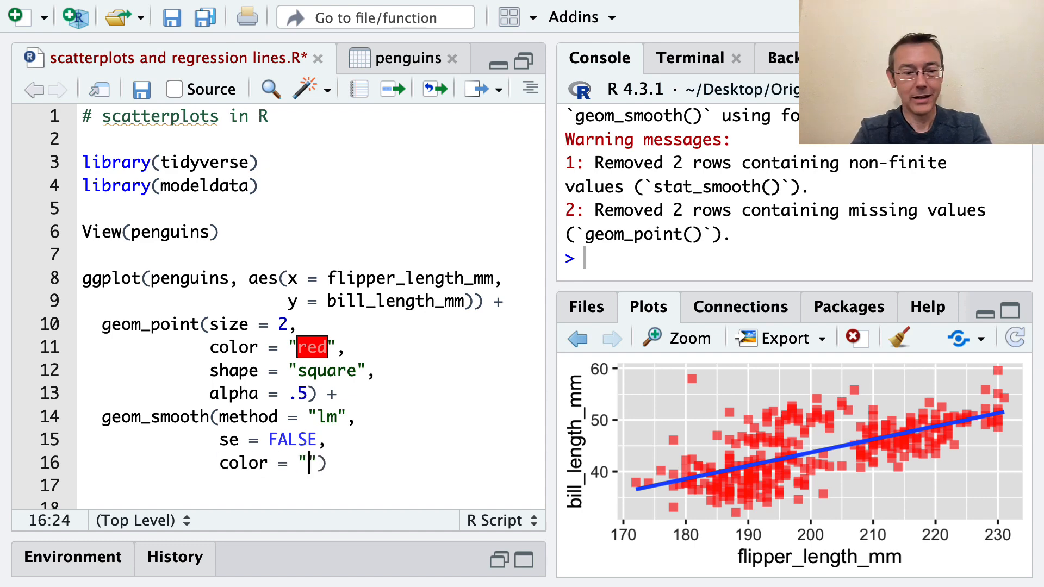
type("pink")
key("Down")
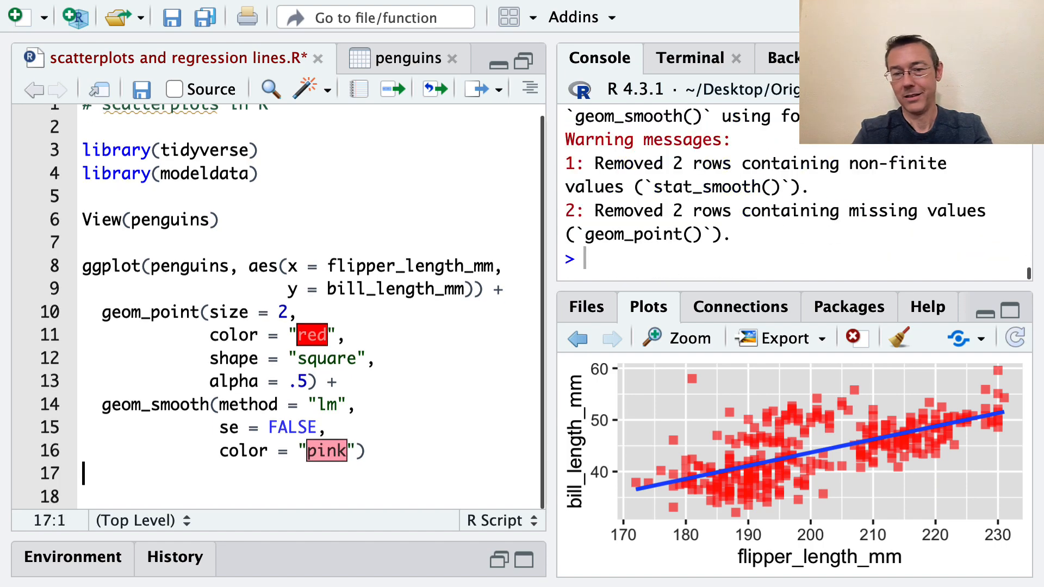
key("ctrl+Return")
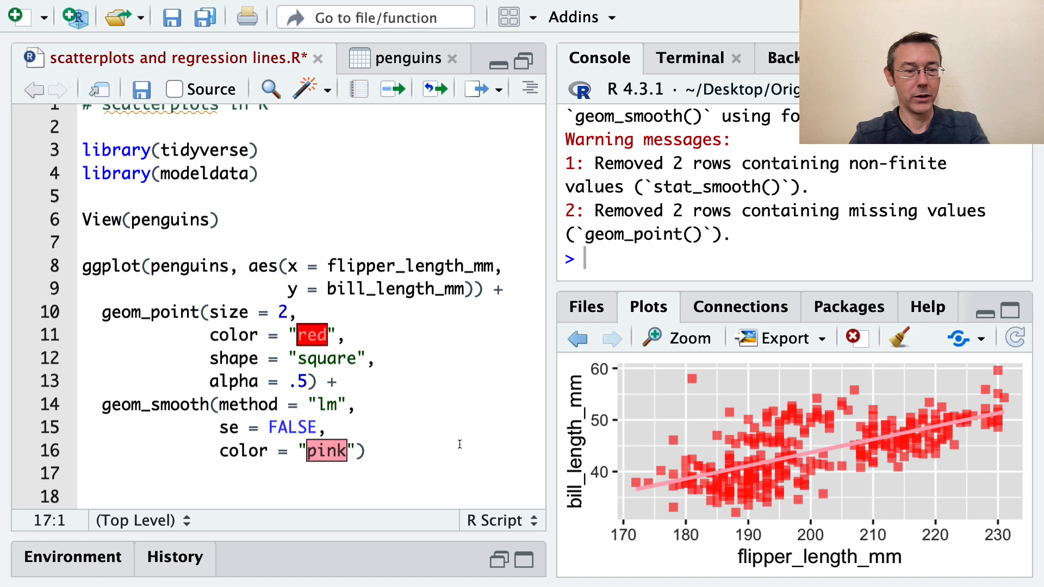
Step: Append the comment # not ideal color choices and leave blank lines below the plot code
left_click(377, 453)
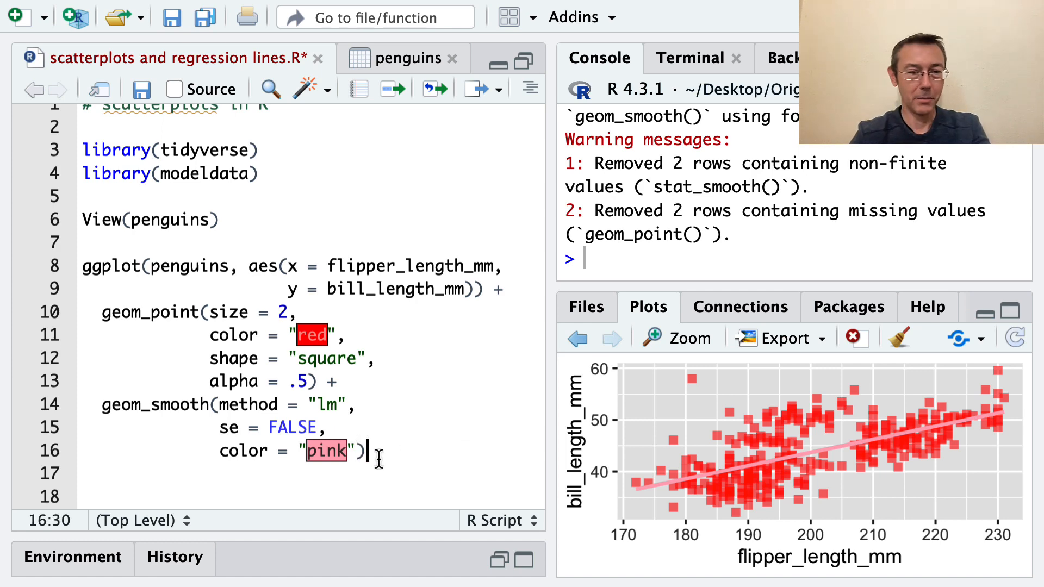
type("# not i")
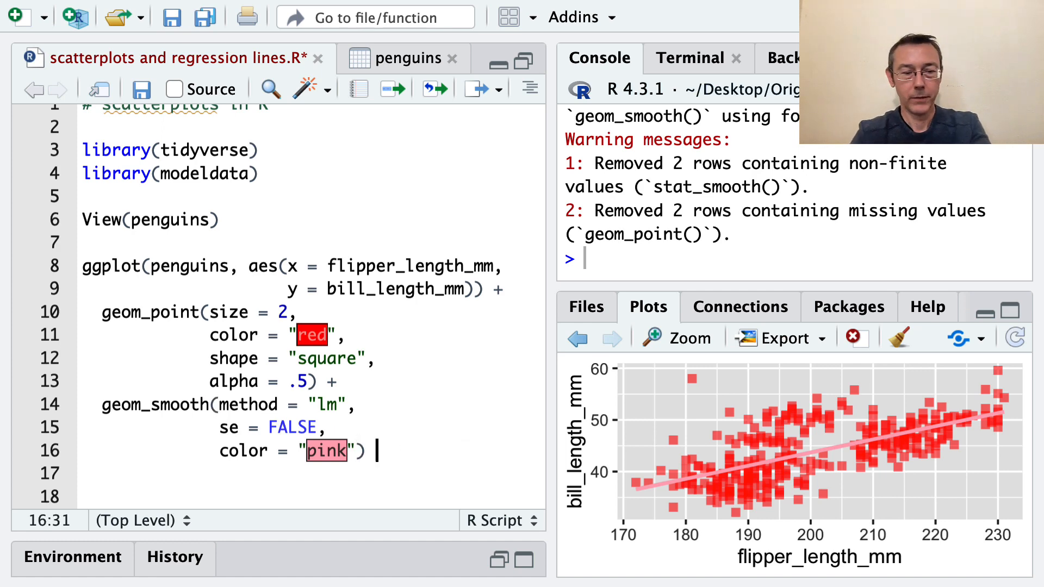
type("dea")
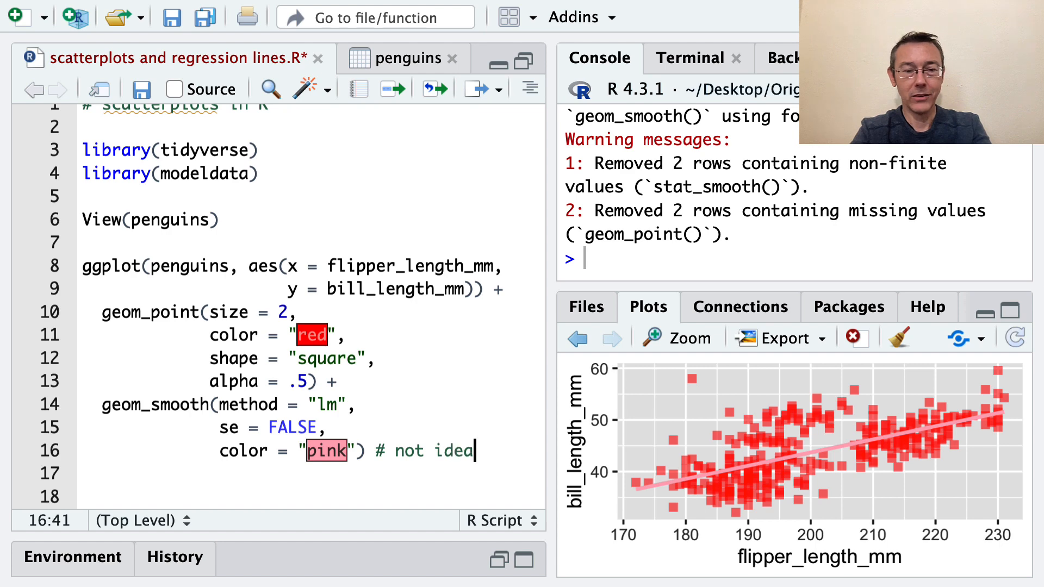
type("l color ")
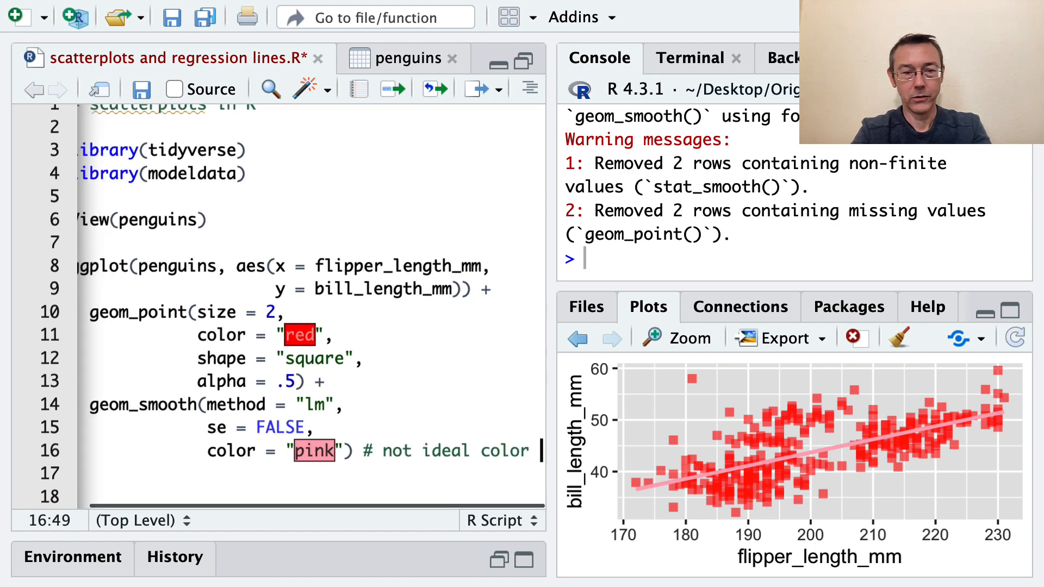
type("choice")
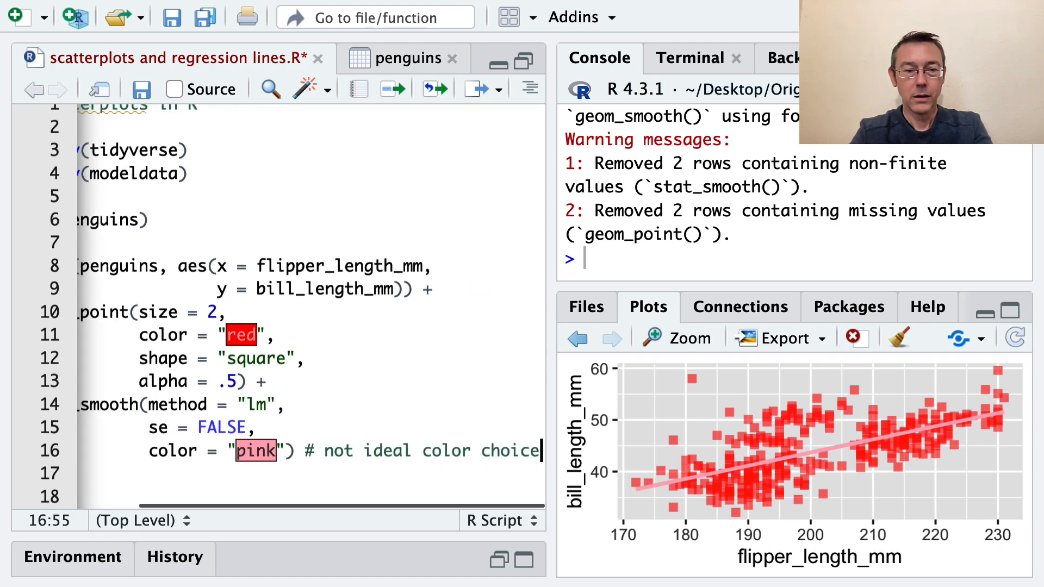
type("s")
key("Return")
key("Return")
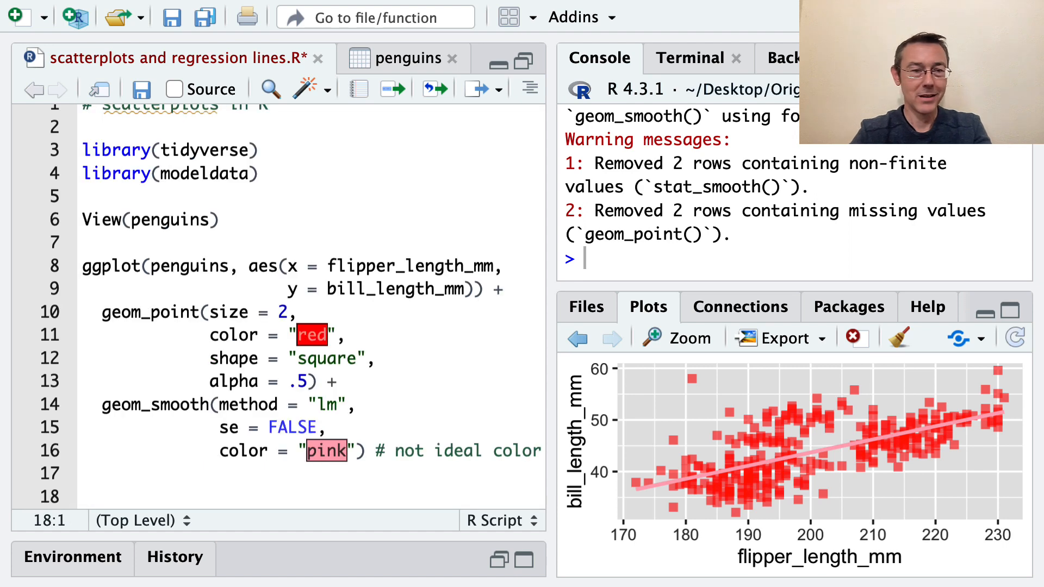
key("Return")
key("Return")
key("Return")
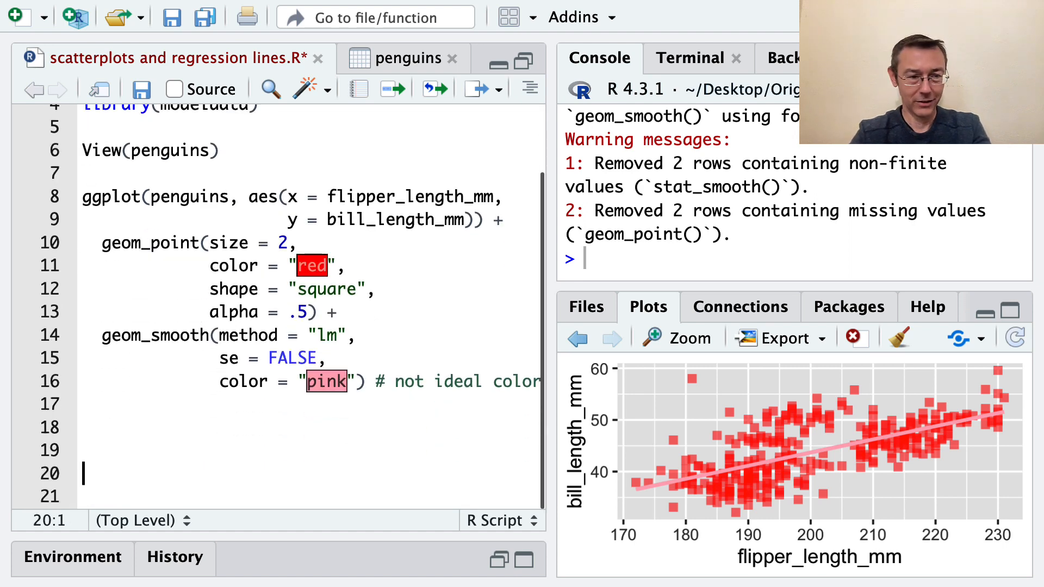
key("Up")
key("Up")
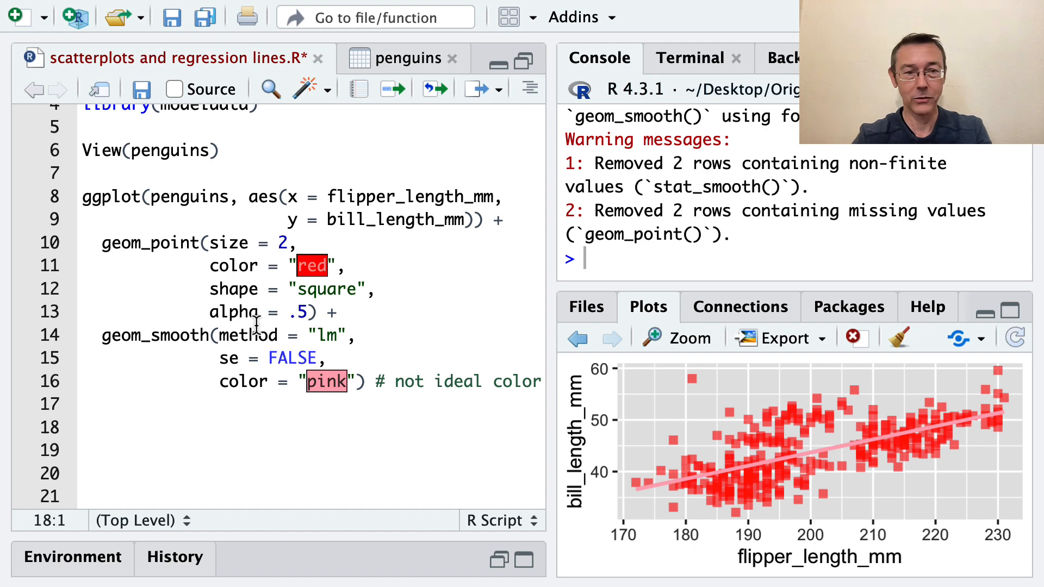
scroll(319, 326, "up", 2)
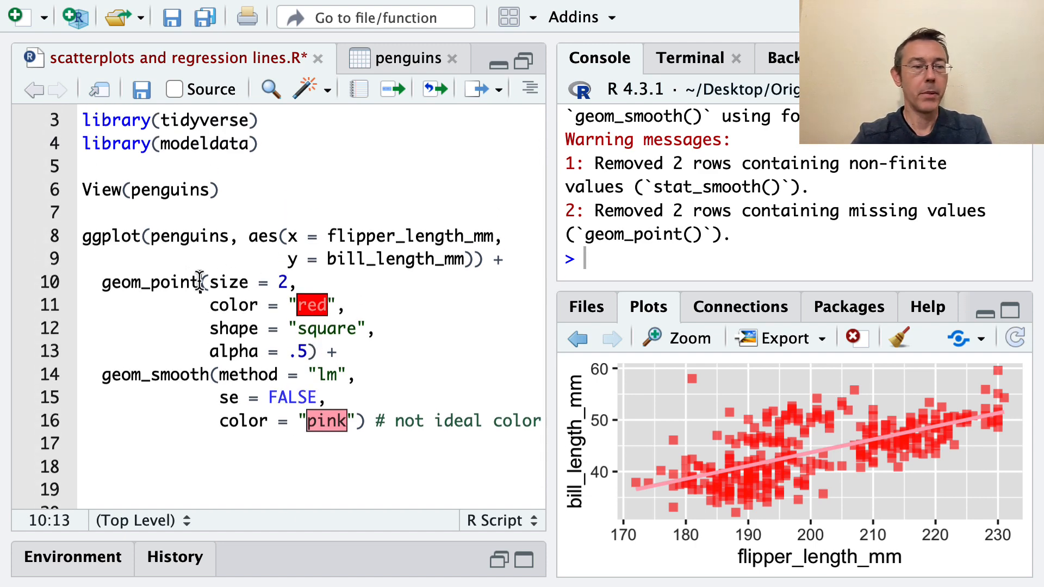
Step: Copy the ggplot call through geom_point() to line 18 and run it with default black points
left_click_drag(202, 280, 10, 244)
key("ctrl+c")
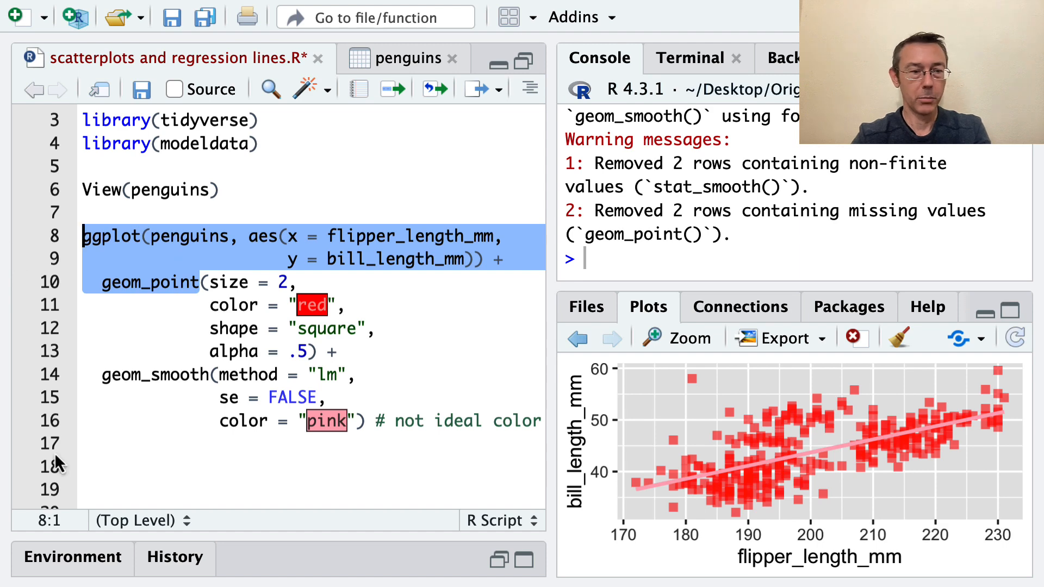
left_click(92, 465)
key("ctrl+v")
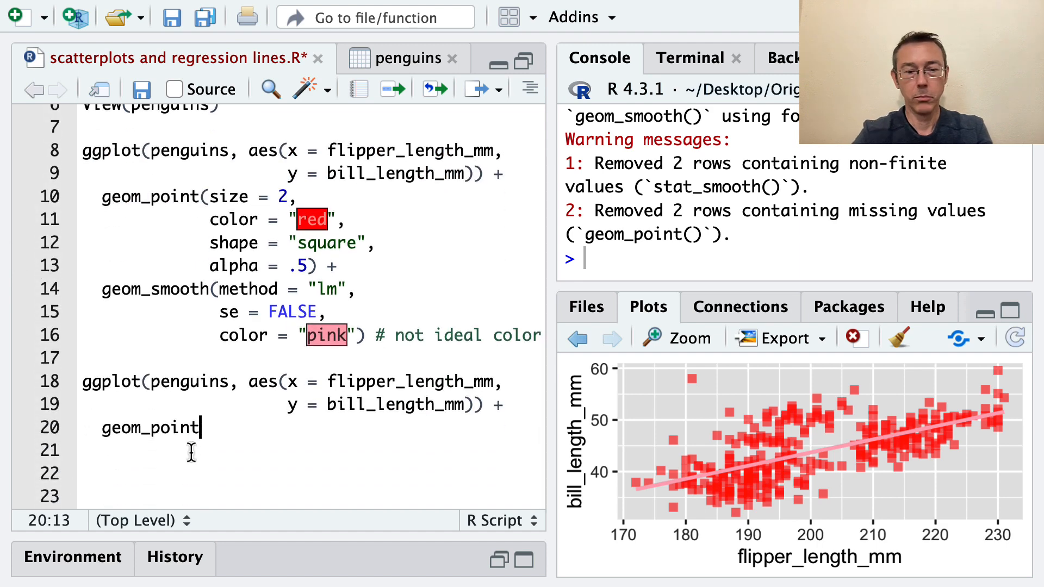
type("()")
key("ctrl+Return")
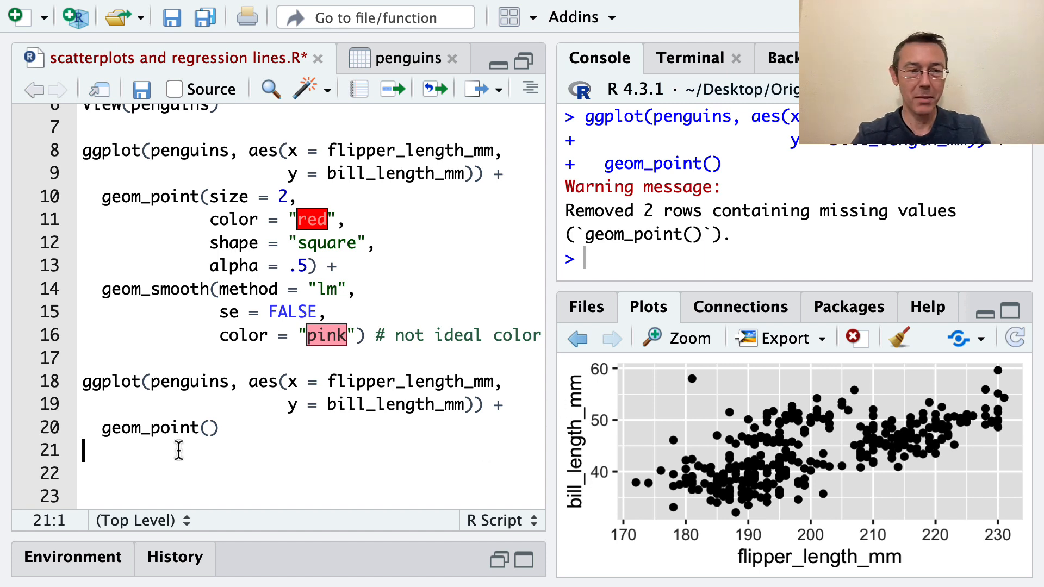
Step: Paste the lm geom_smooth layer below geom_point() and run the second plot with its blue line
left_click(231, 426)
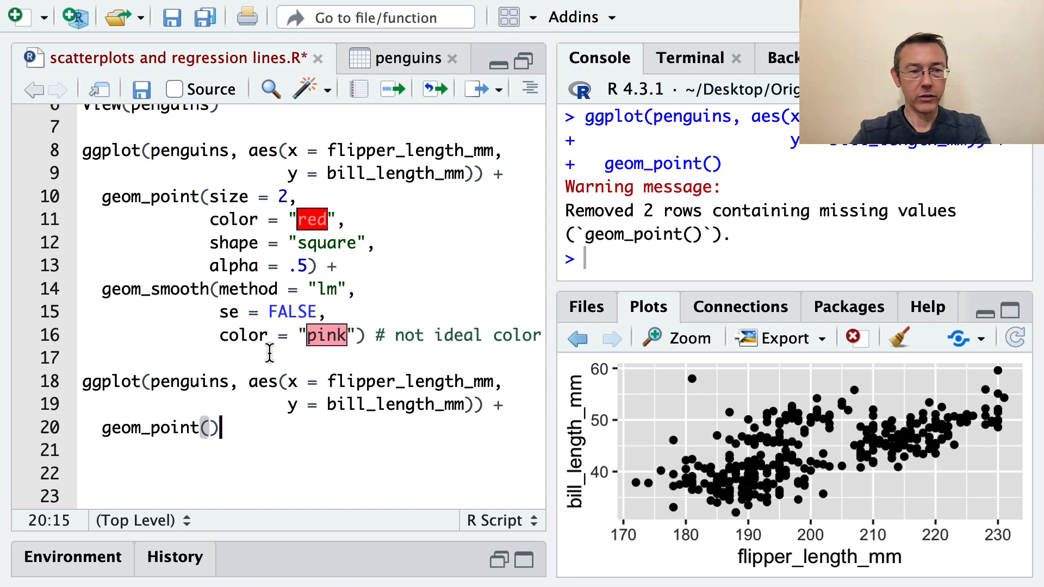
left_click_drag(318, 311, 66, 303)
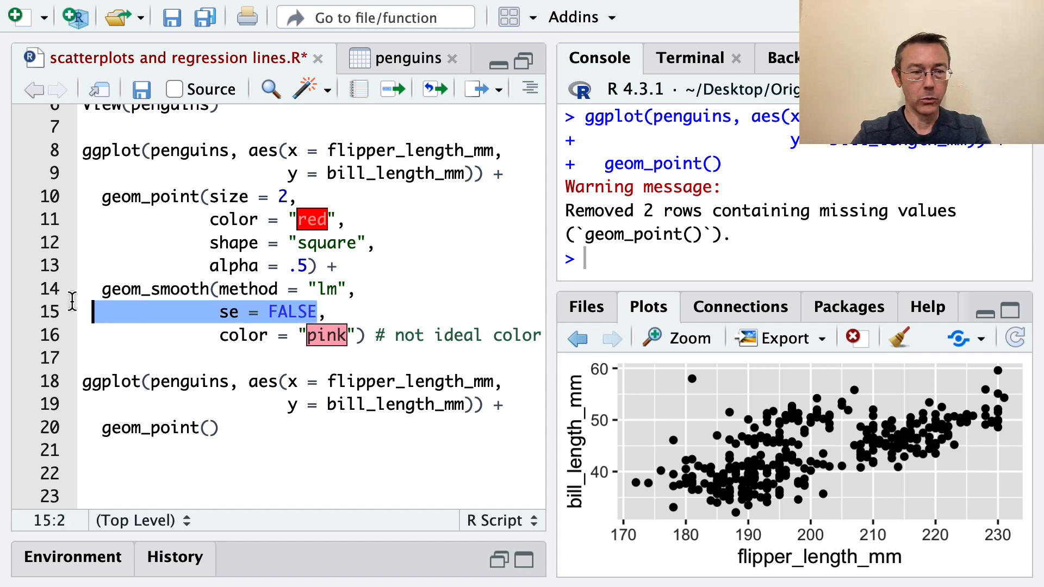
left_click(230, 427)
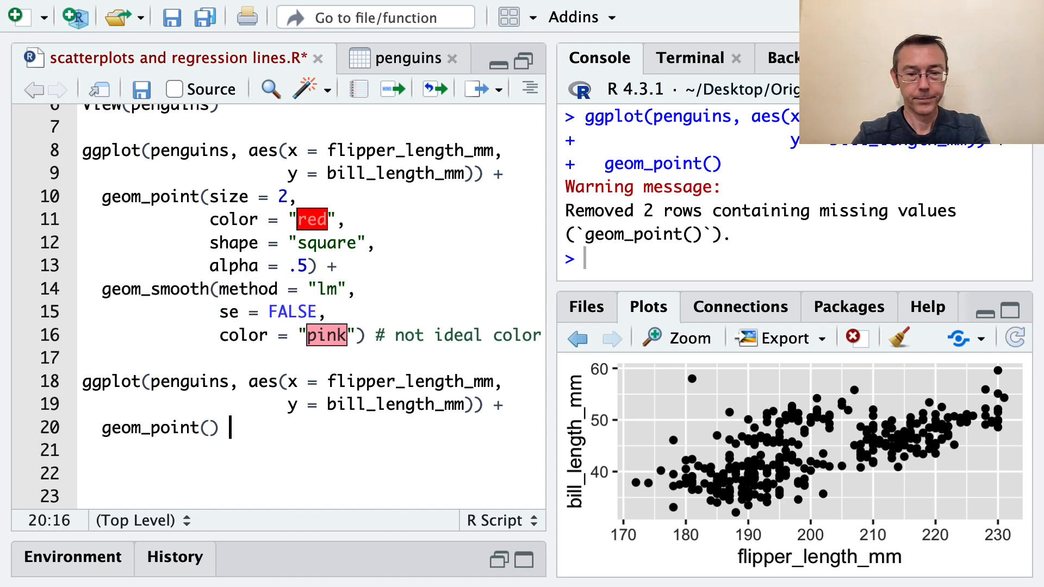
type("+")
key("ctrl+v")
type(")")
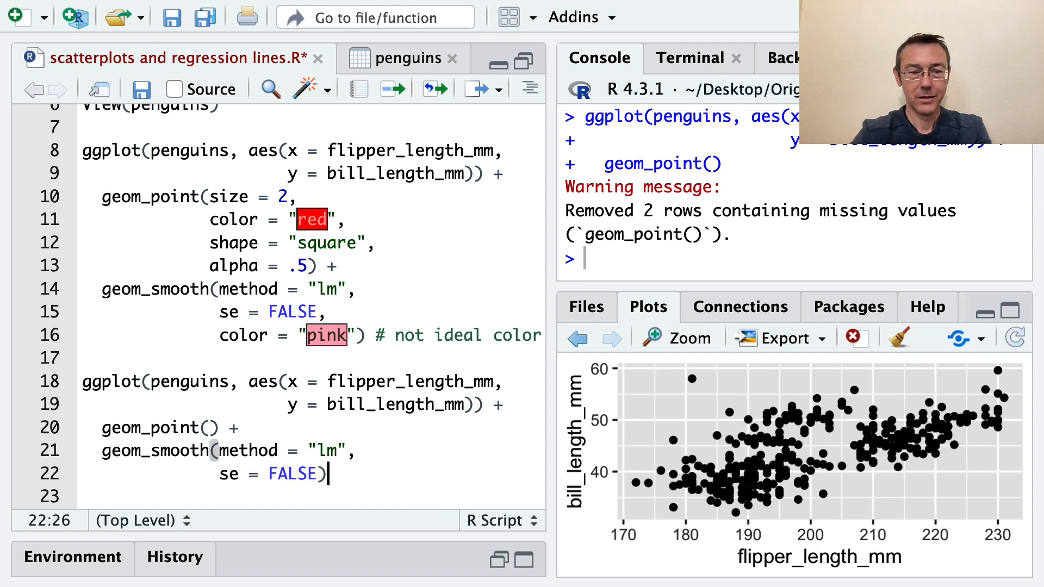
key("ctrl+Return")
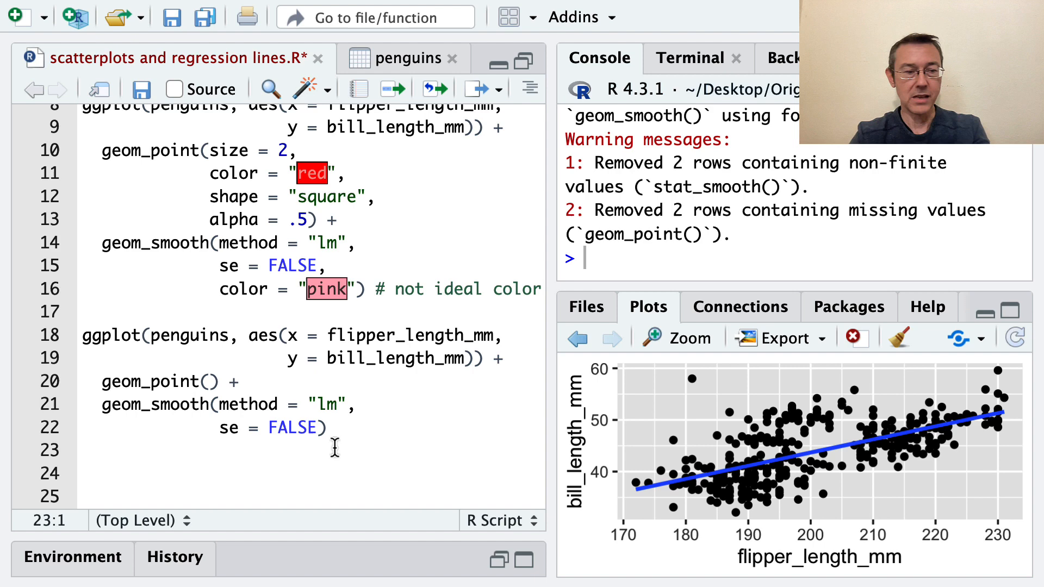
key("Return")
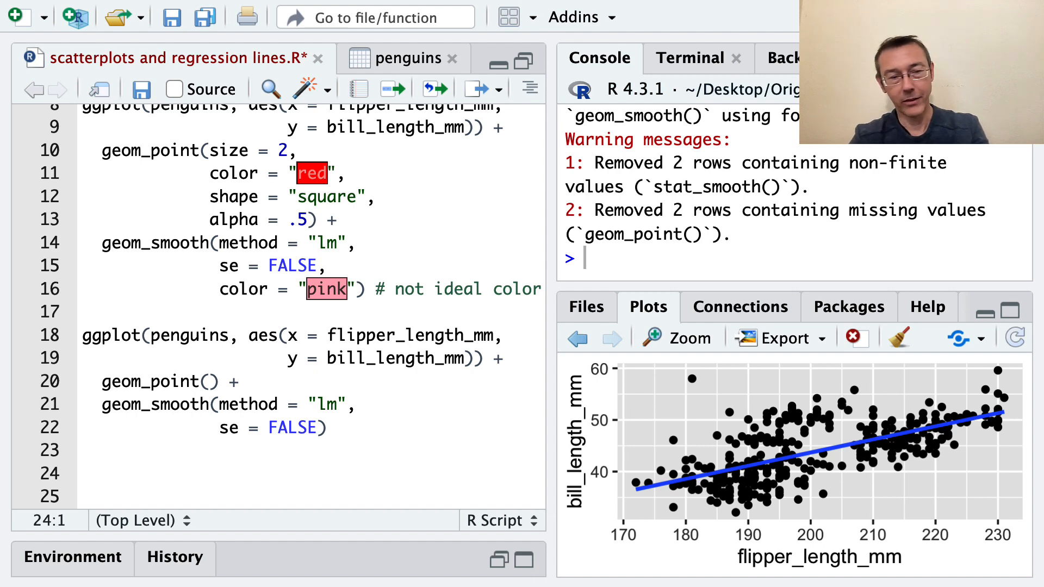
type("lm")
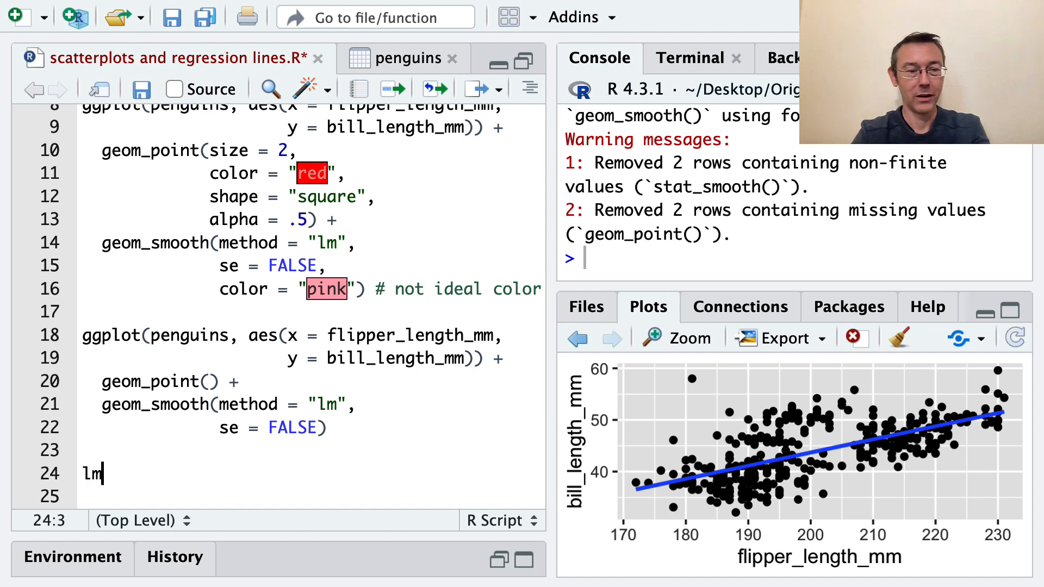
type("(")
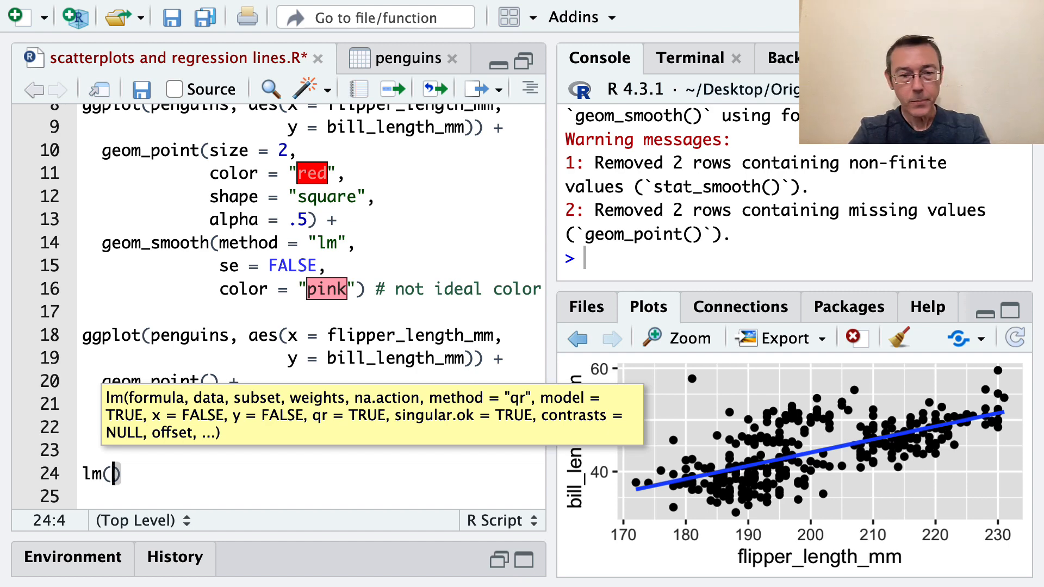
Step: Correct the formula to bill_length_mm ~ flipper_length_mm and add data = penguins inside lm()
key("Escape")
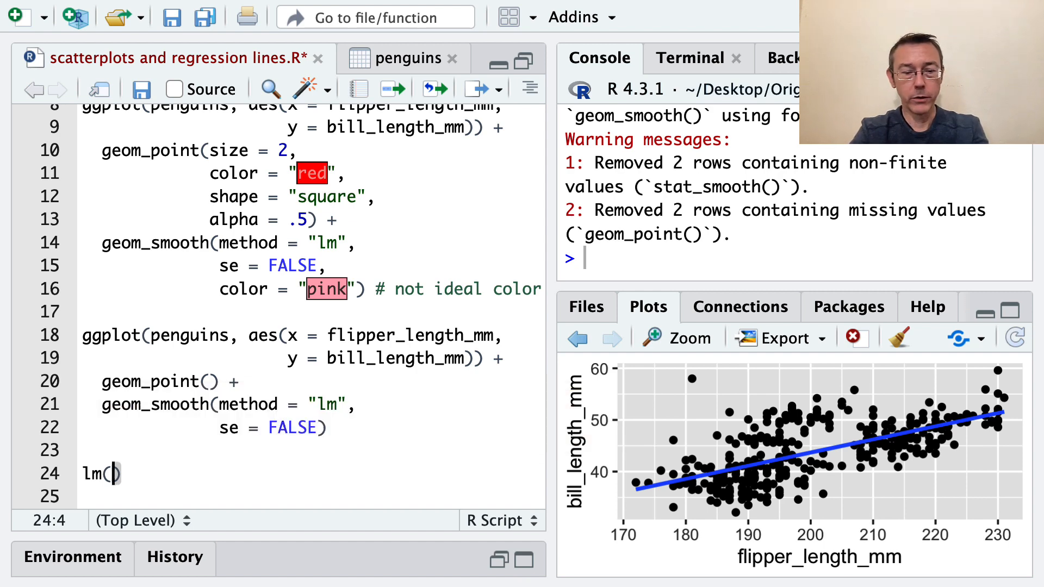
type("bill")
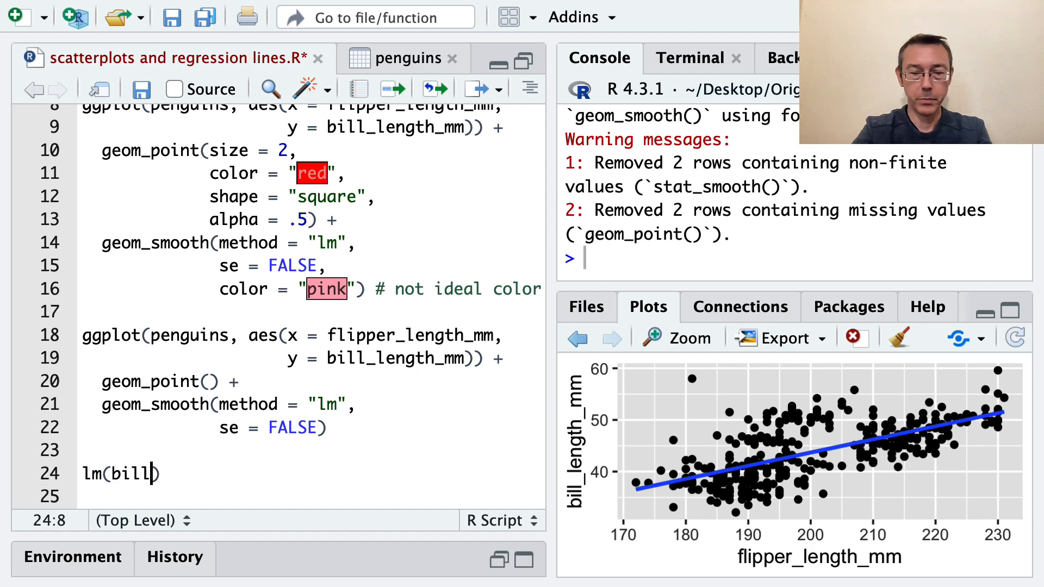
type("_length_")
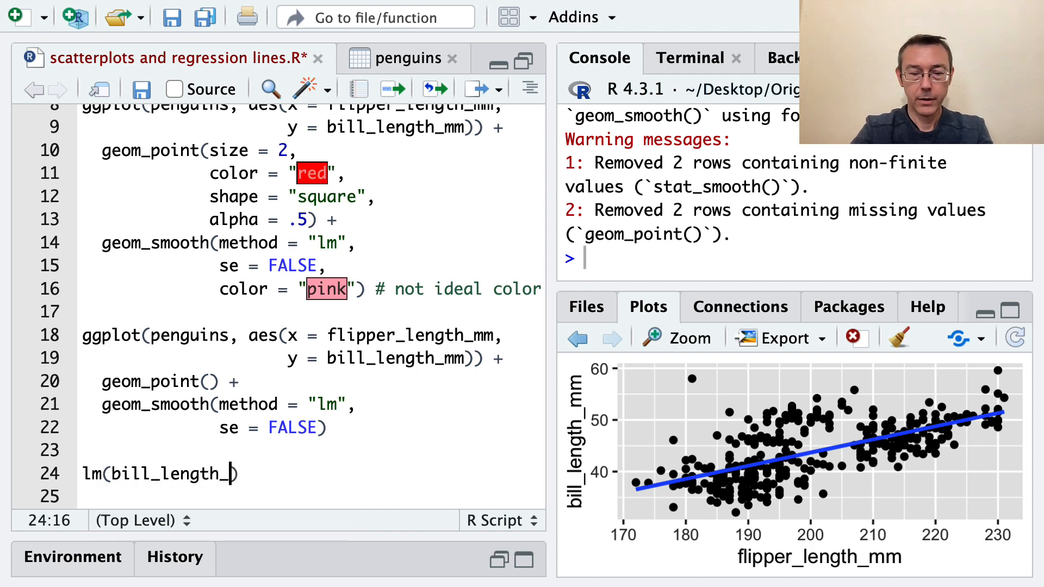
type("mm,")
key("BackSpace")
type("~ ")
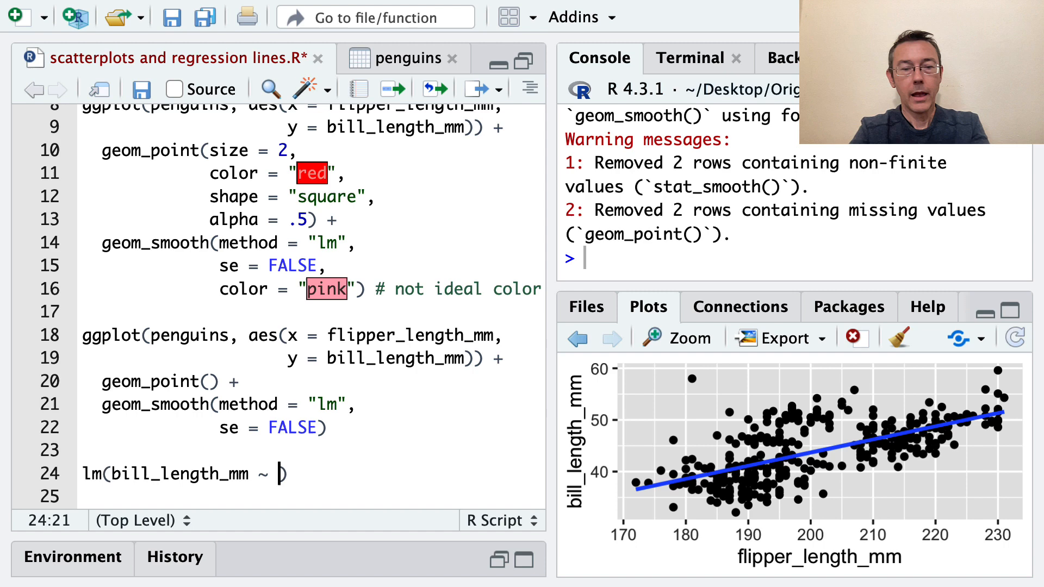
type("fill")
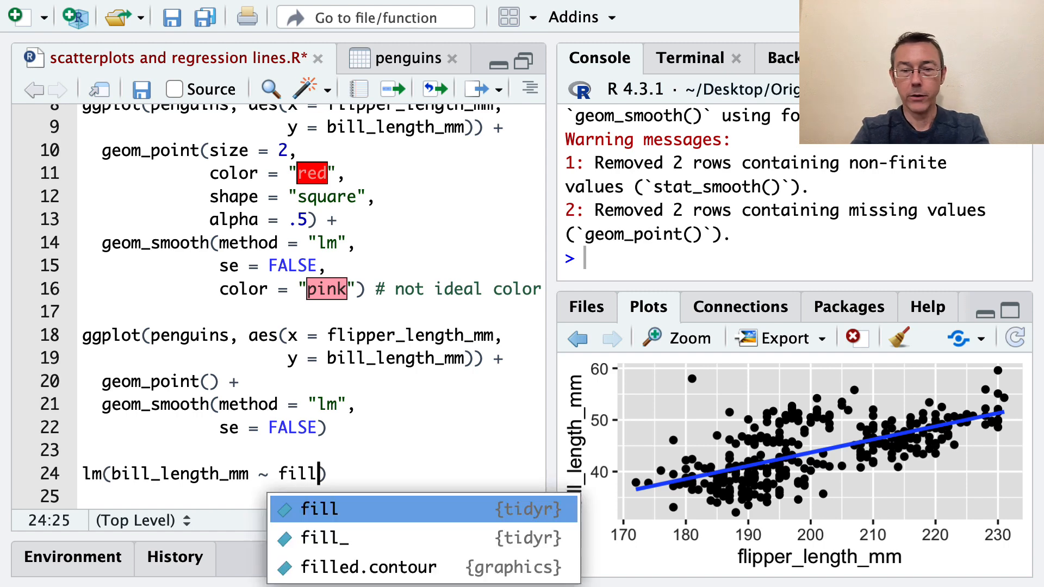
type("er_length")
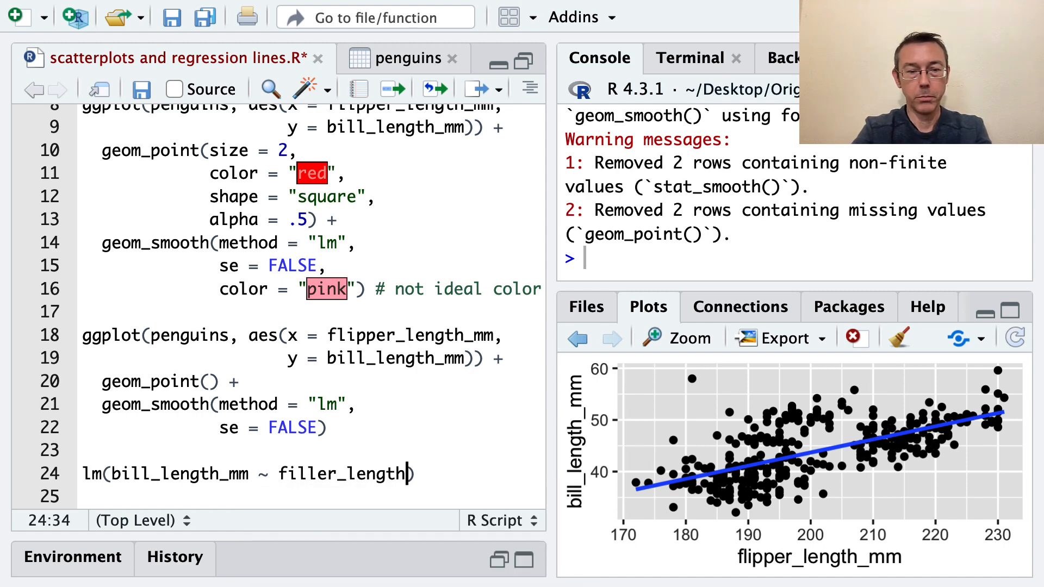
left_click(338, 474)
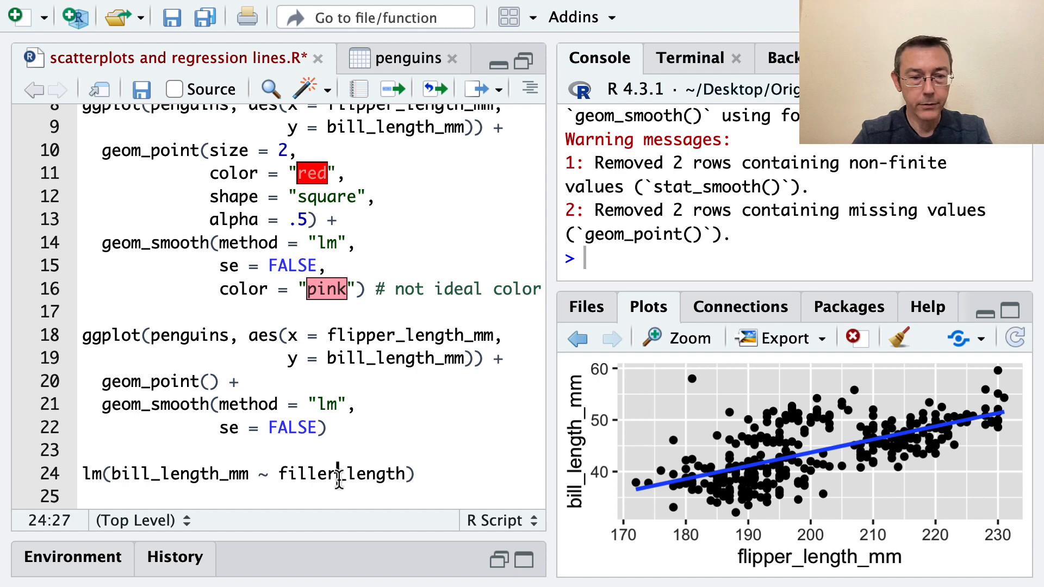
key("BackSpace")
key("BackSpace")
key("BackSpace")
key("BackSpace")
key("BackSpace")
type("lippe")
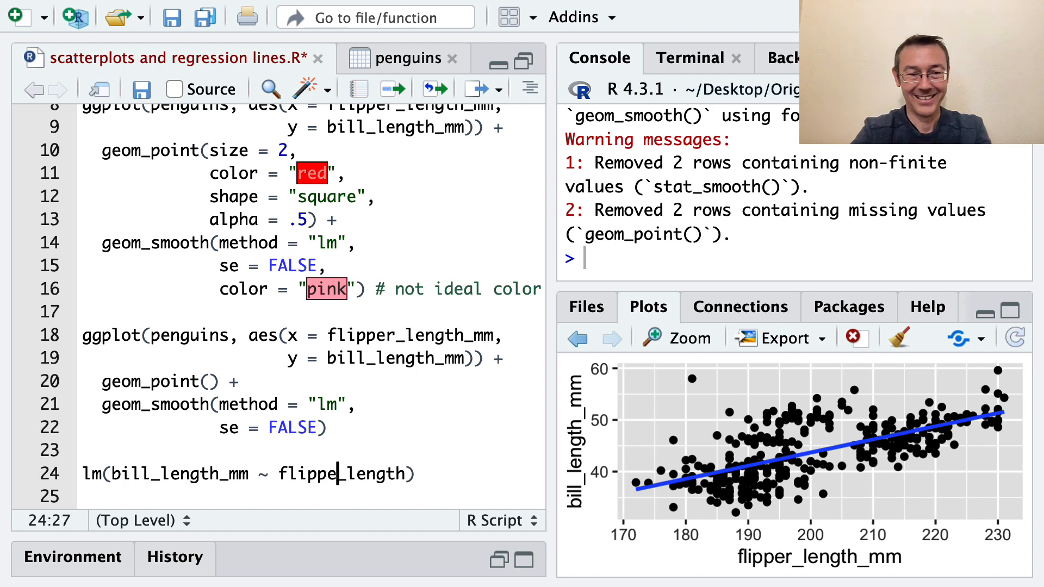
type("r")
left_click(419, 474)
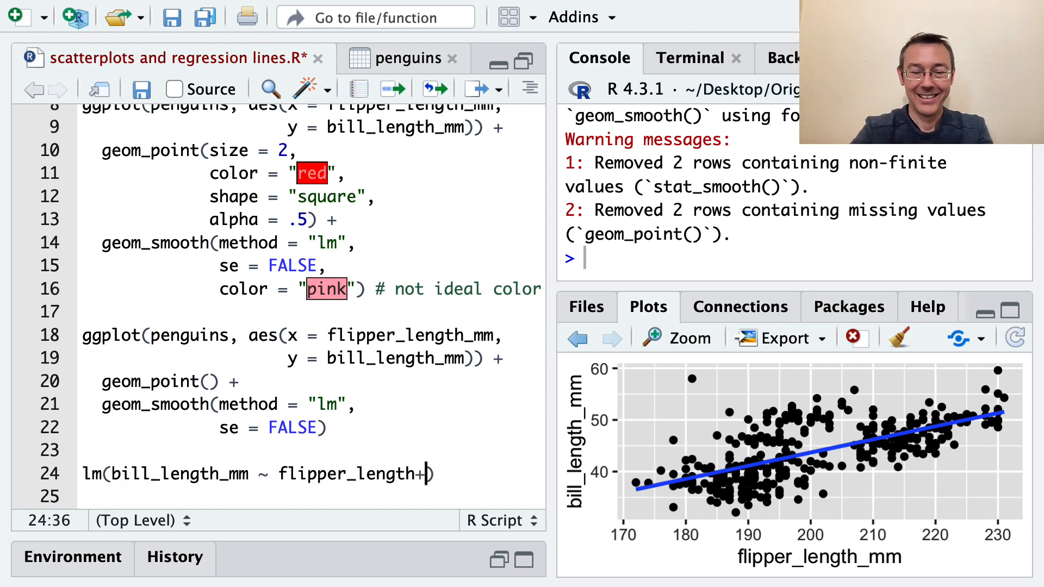
type("_mm,")
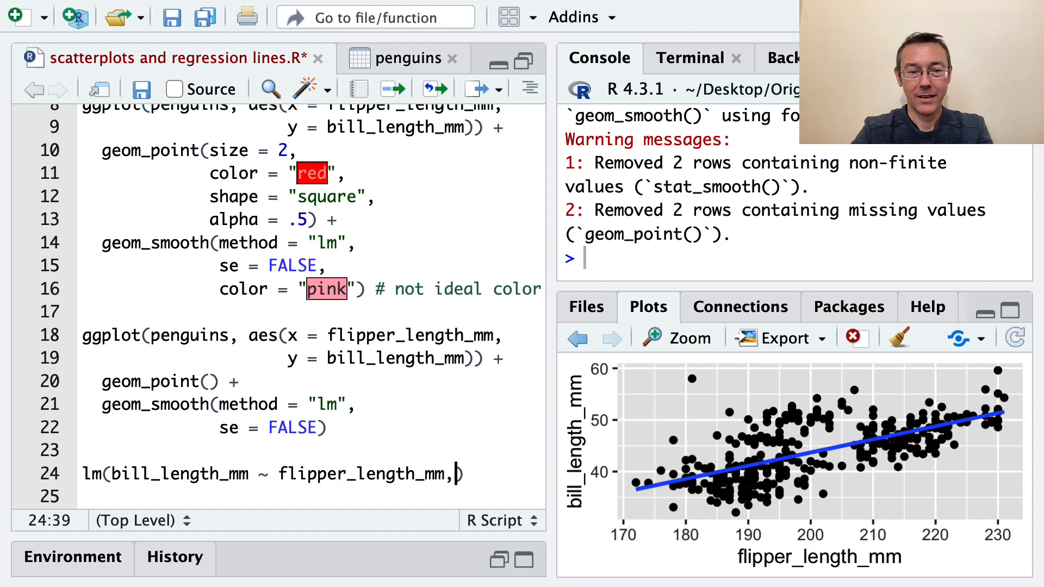
key("Return")
type("dar")
key("BackSpace")
type("tat")
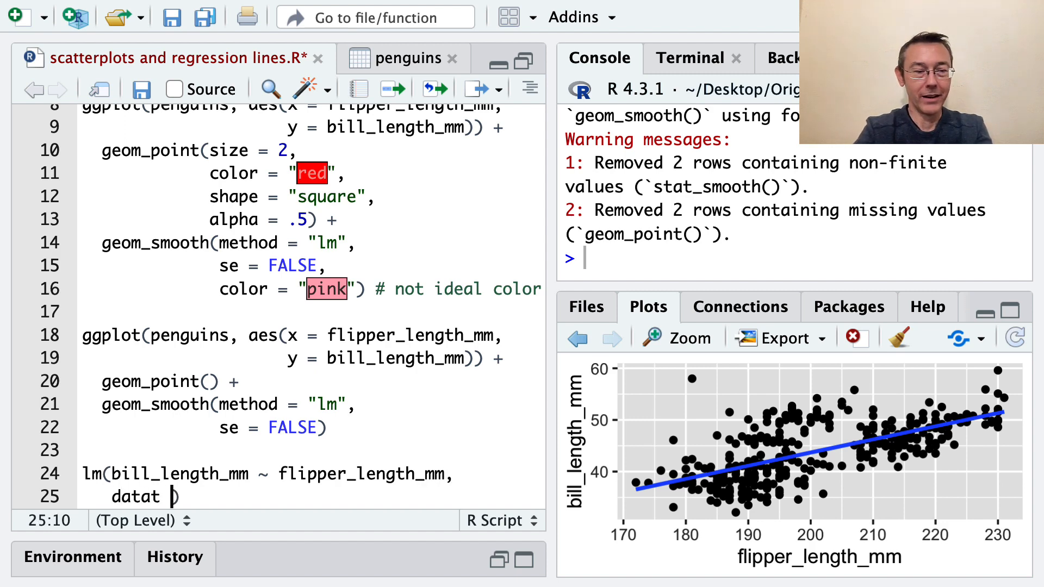
key("BackSpace")
key("BackSpace")
type("=")
scroll(310, 327, "down", 2)
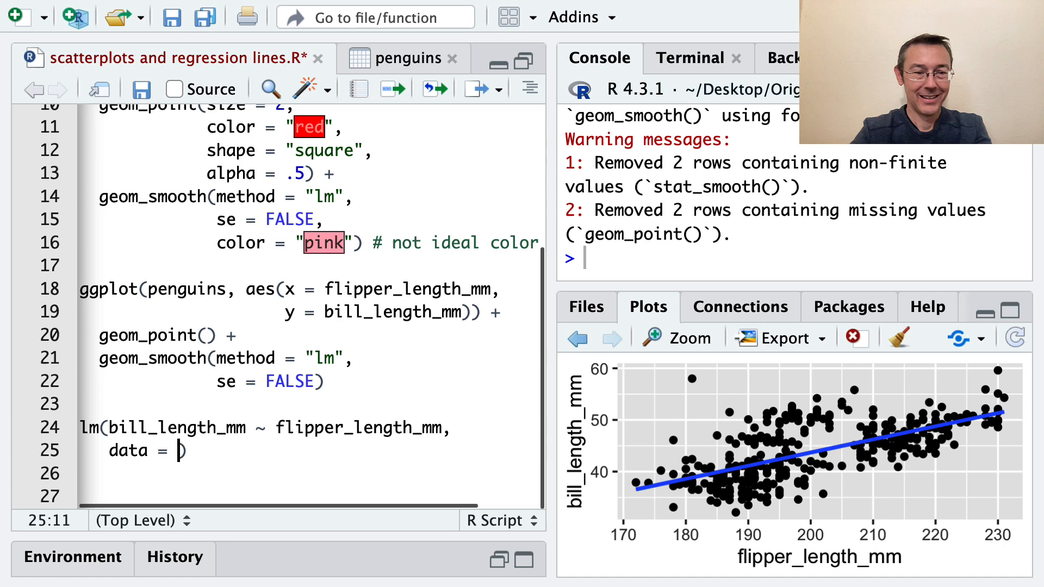
type("penguins")
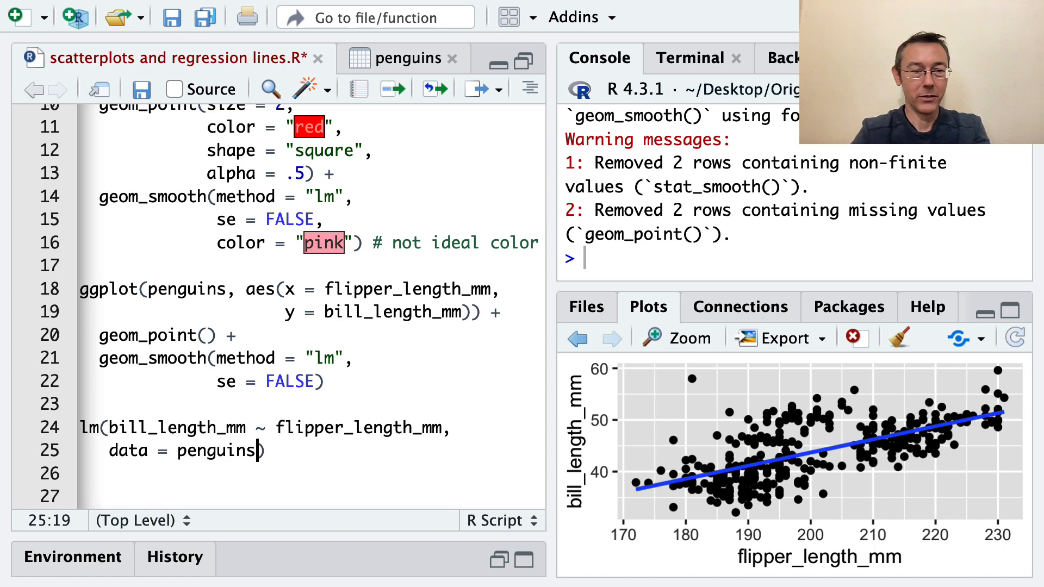
Step: Run the lm() model and highlight intercept -7.2649 and slope 0.2548 in the Console output
key("ctrl+Return")
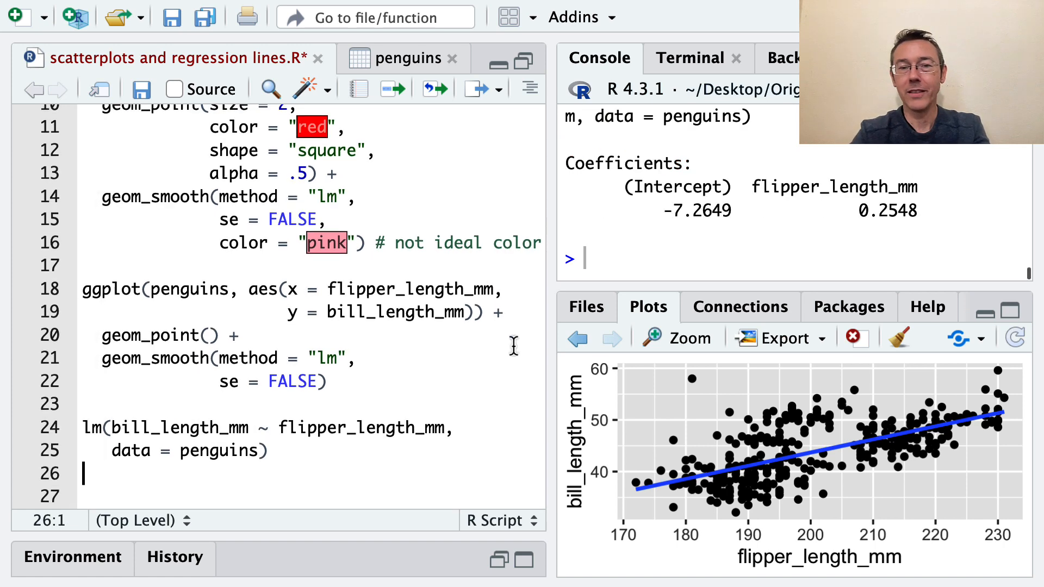
double_click(704, 211)
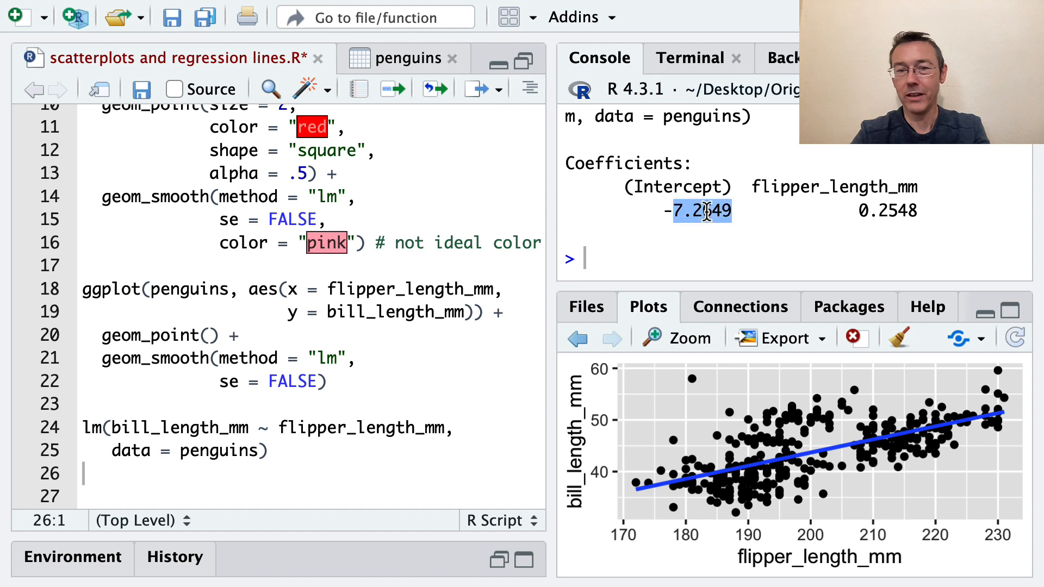
double_click(876, 211)
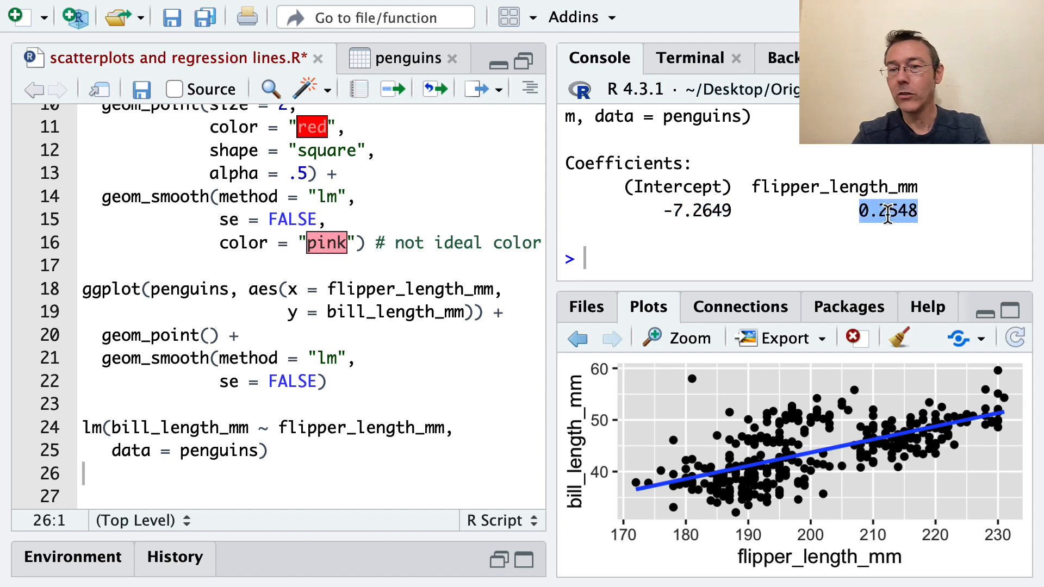
left_click(384, 266)
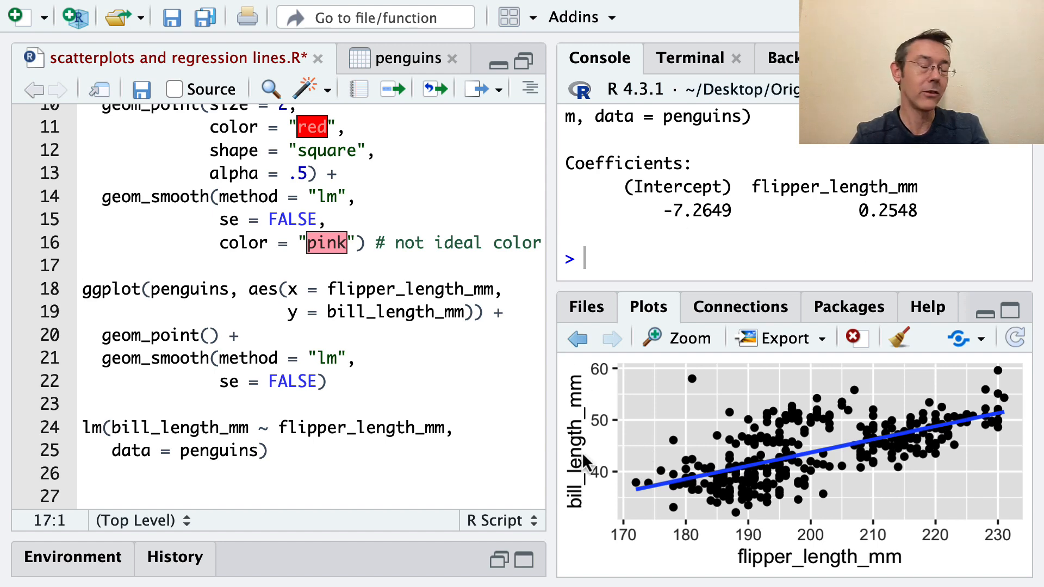
left_click(272, 450)
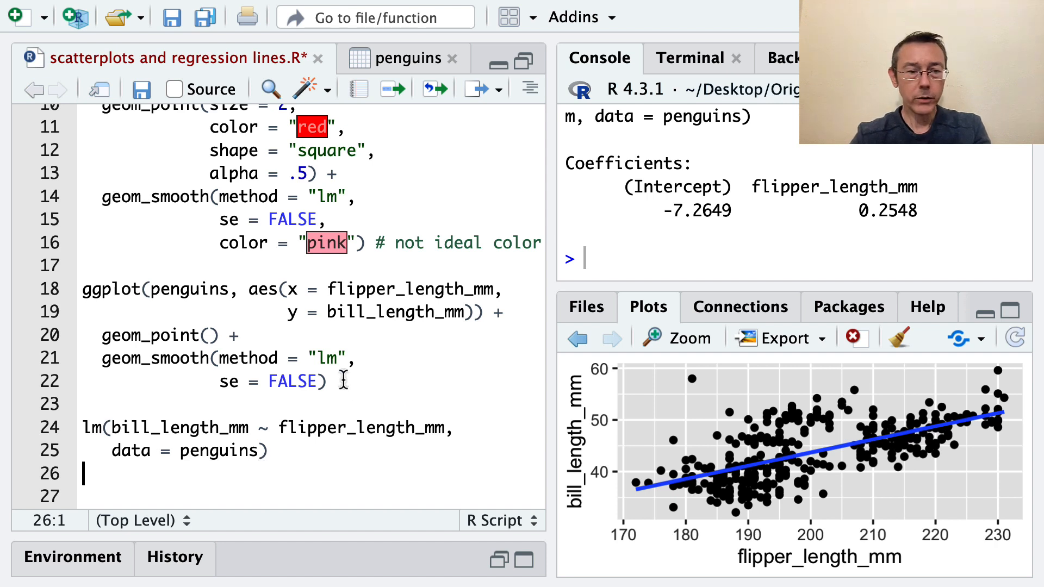
Step: Paste a copy of the ggplot block below lm(), strip its geom_smooth lines and run the points-only plot
mouse_move(330, 383)
left_mouse_down()
mouse_move(78, 311)
mouse_move(78, 289)
left_mouse_up()
key("ctrl+c")
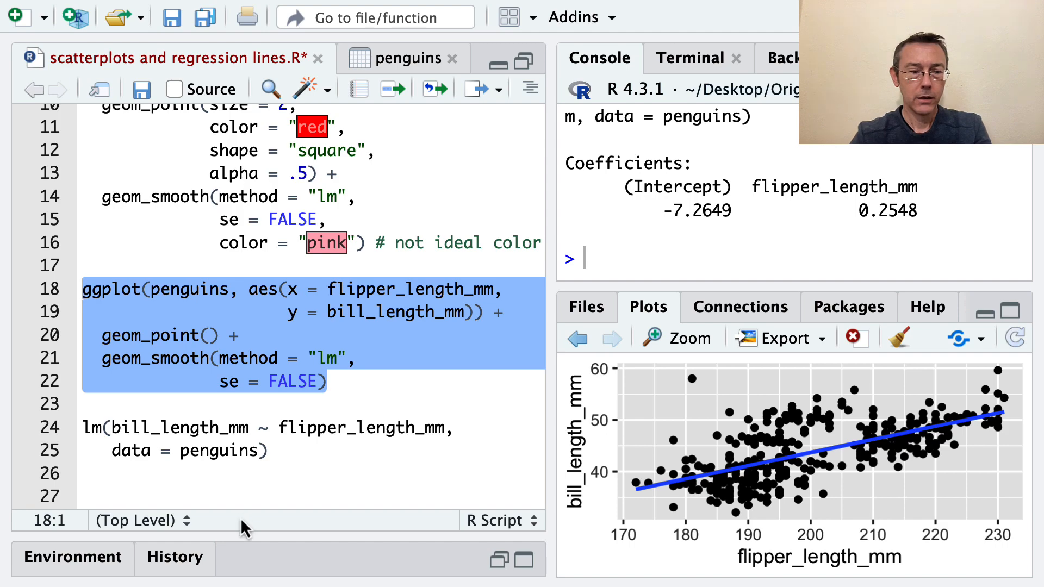
left_click(249, 477)
key("ctrl+v")
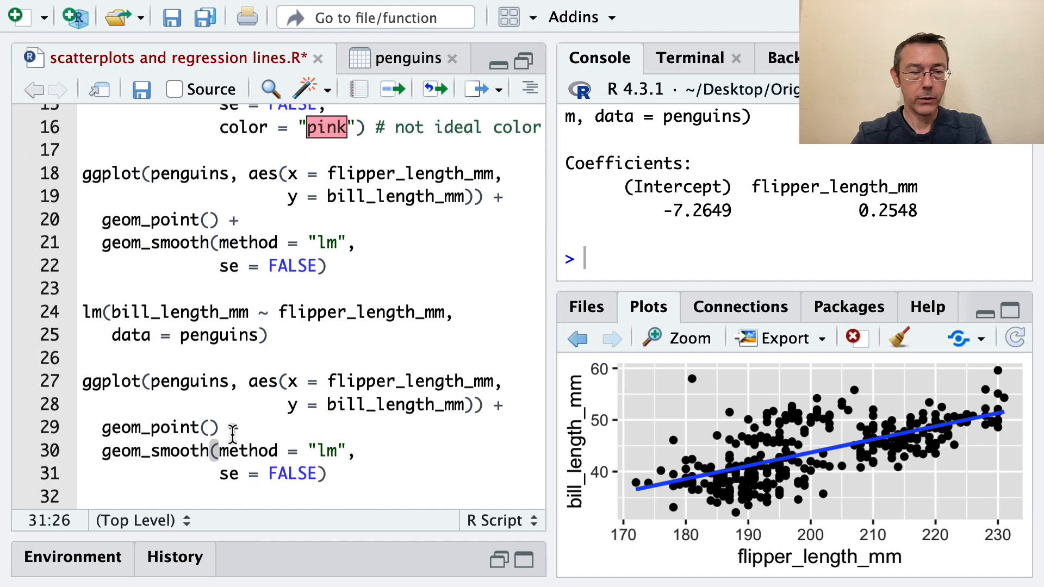
left_click_drag(329, 497, 231, 451)
key("BackSpace")
key("ctrl+Return")
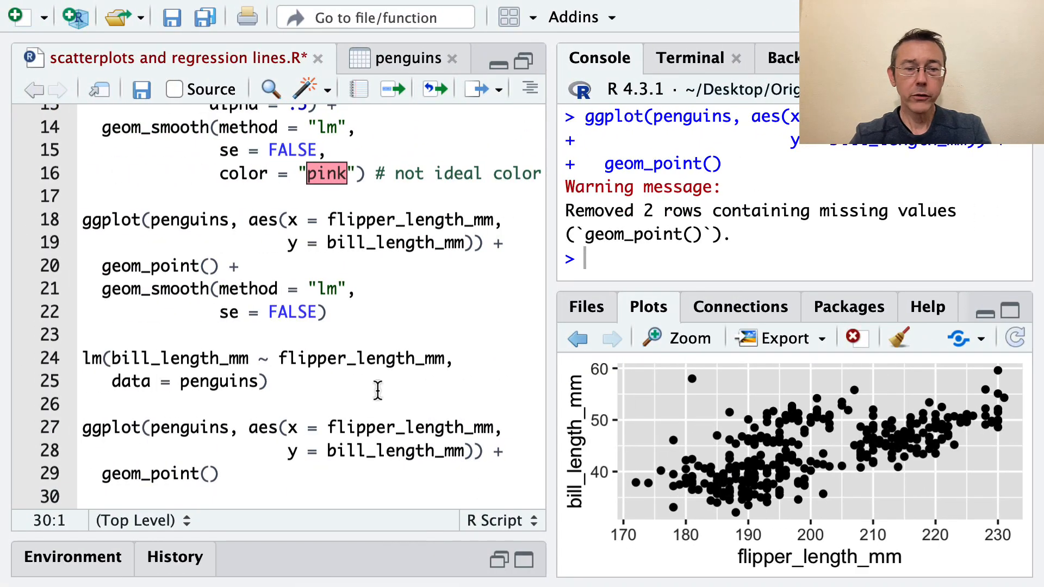
Step: Add blank lines after the plot code and switch to the penguins data table
left_click(452, 451)
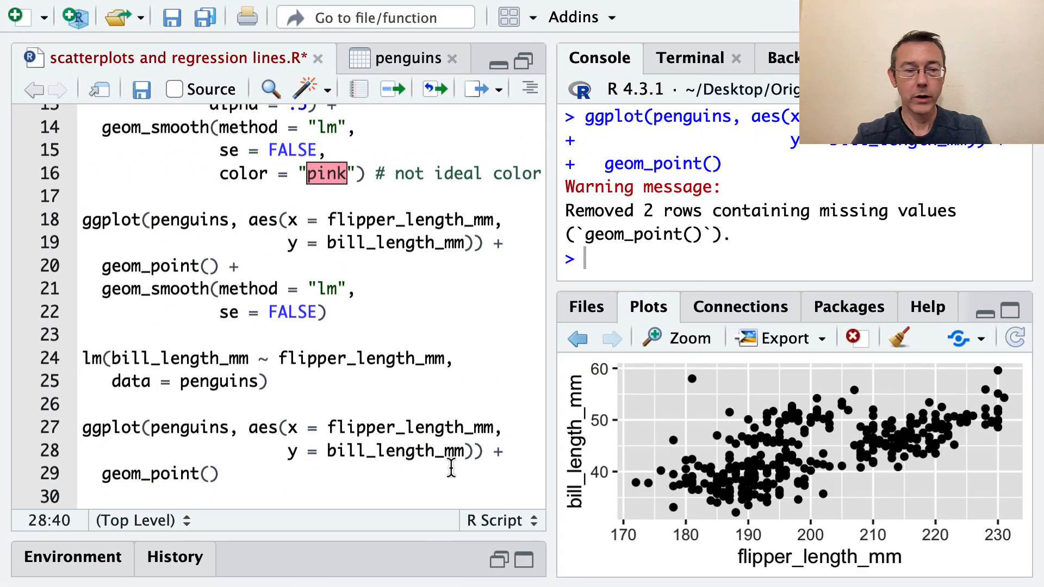
key("Down")
key("Return")
key("Return")
key("Return")
key("Down")
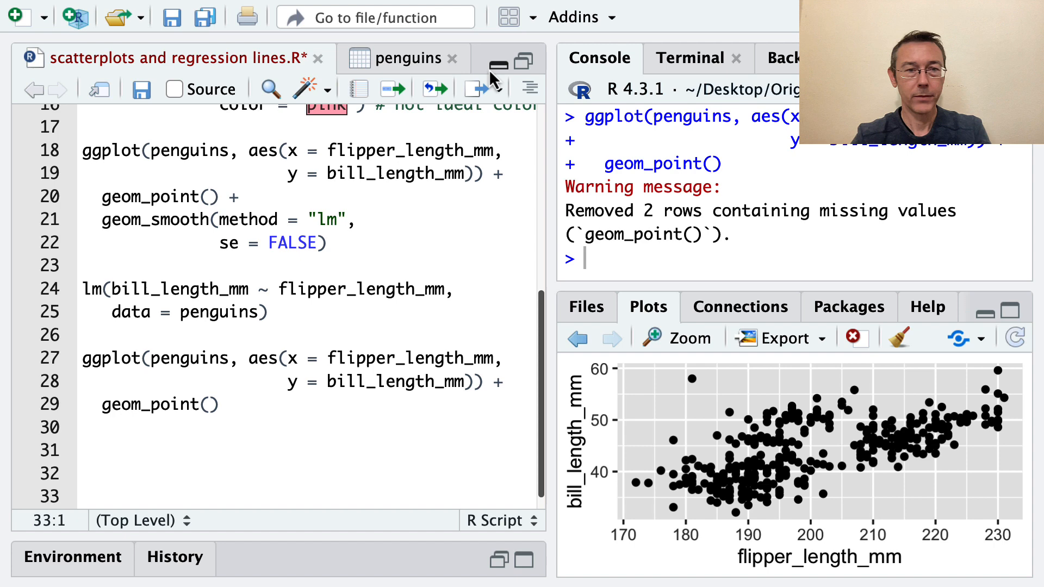
left_click(403, 59)
scroll(196, 191, "left", 5)
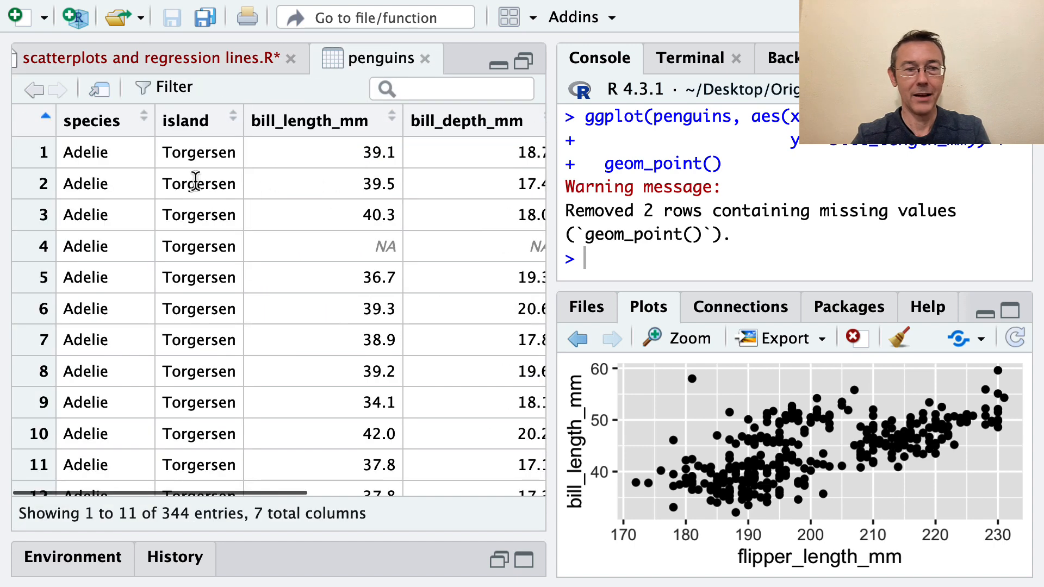
Step: Add color = island on its own line inside aes() and run the island-coloured scatterplot
left_click(231, 64)
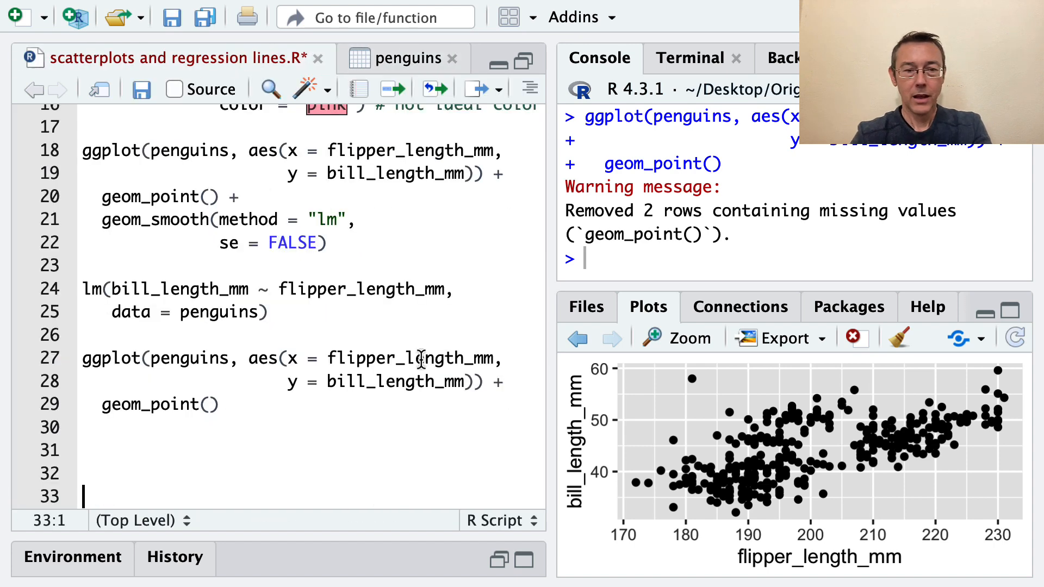
left_click(463, 381)
type(",")
key("Return")
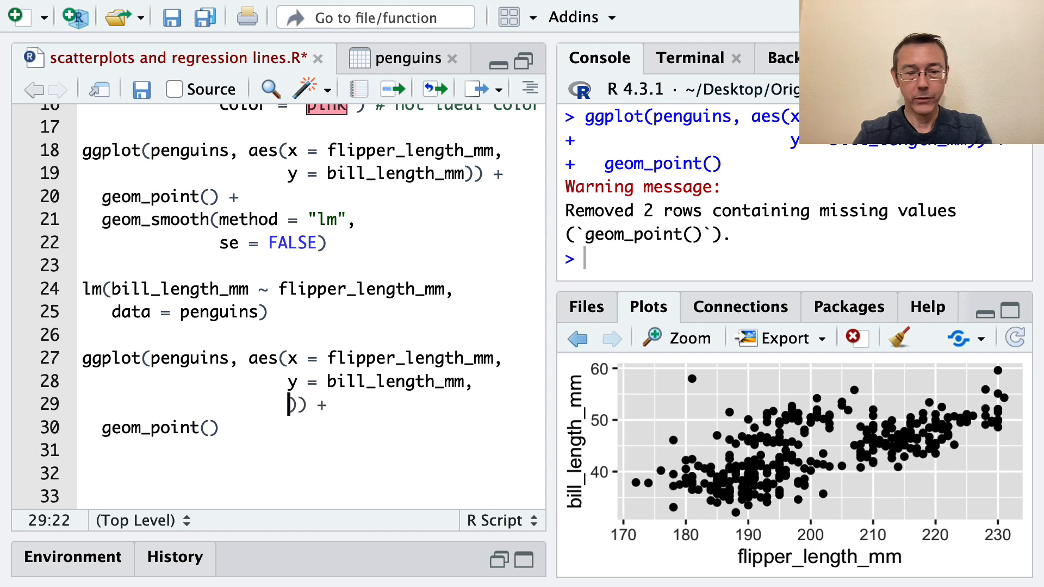
type("color = isla")
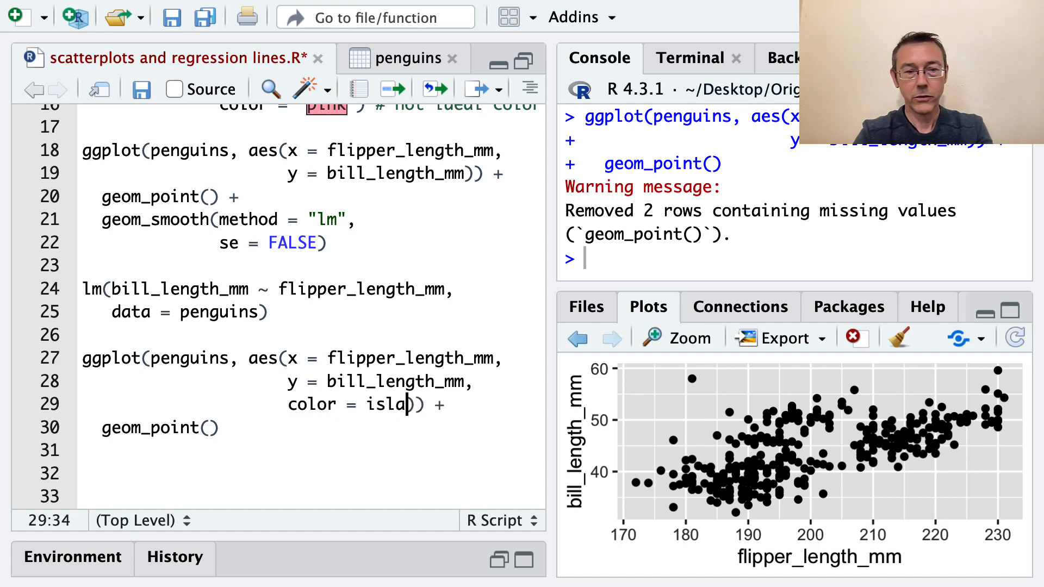
type("nd")
left_click(377, 359)
key("ctrl+Return")
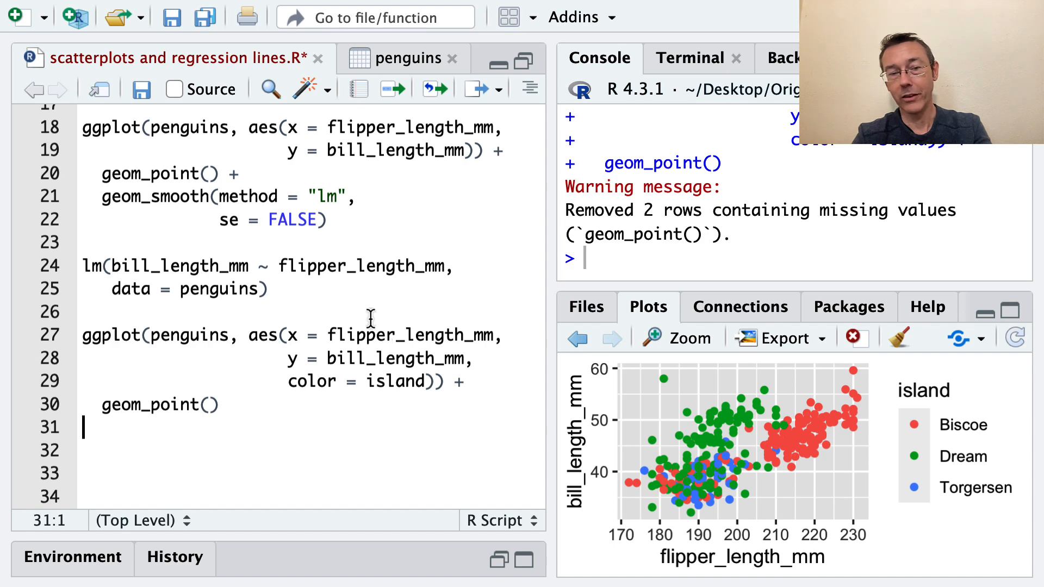
Step: Review the flipper, bill and island mappings and check the island column in the penguins table
double_click(380, 335)
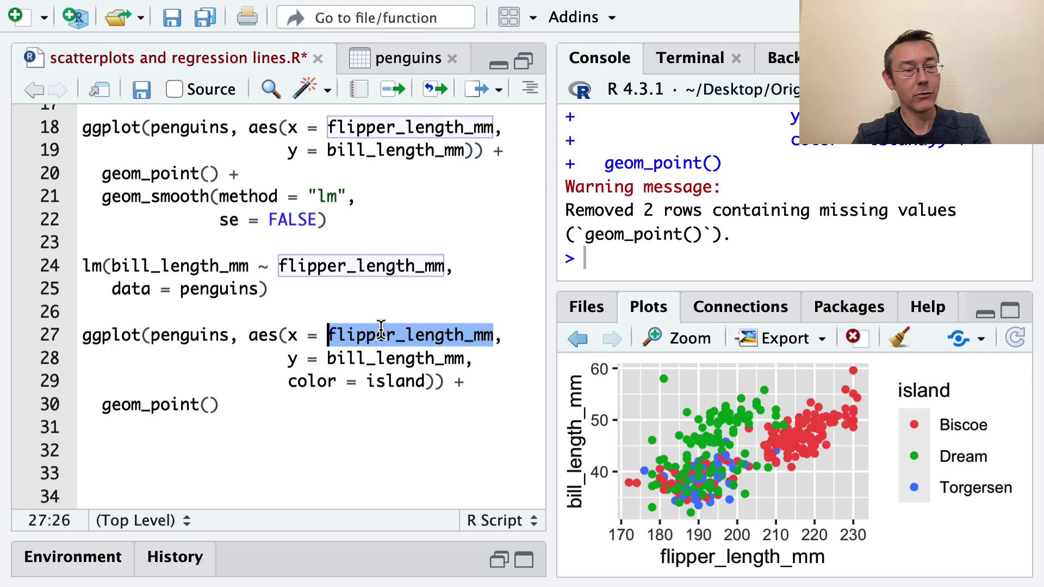
double_click(378, 359)
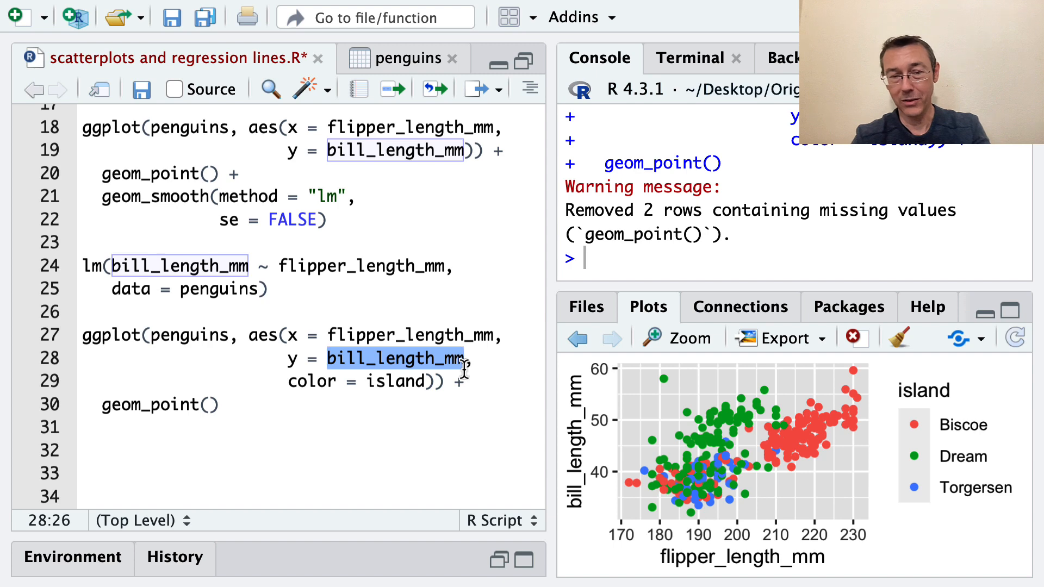
left_click_drag(368, 382, 357, 384)
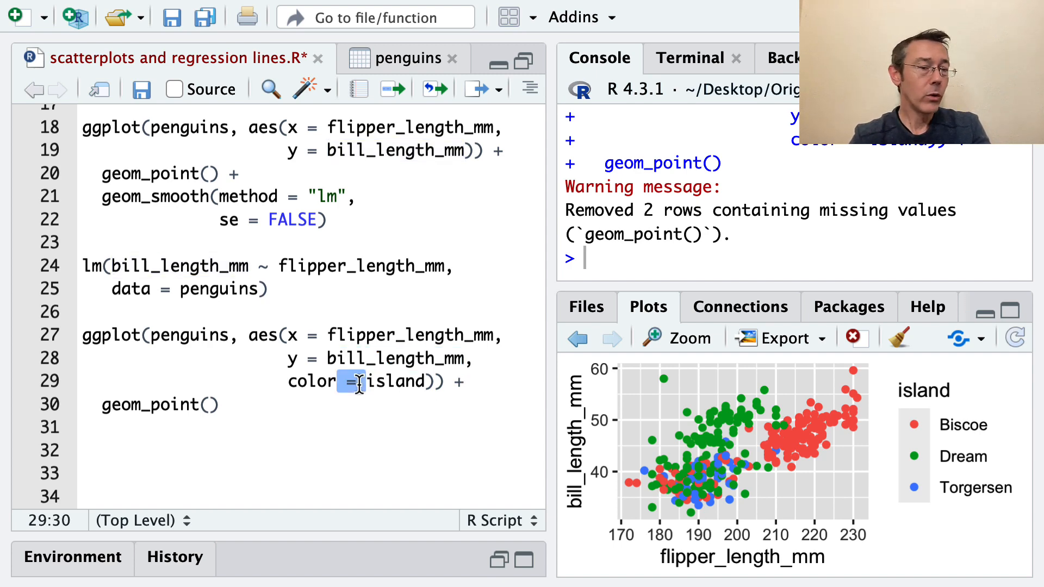
double_click(412, 381)
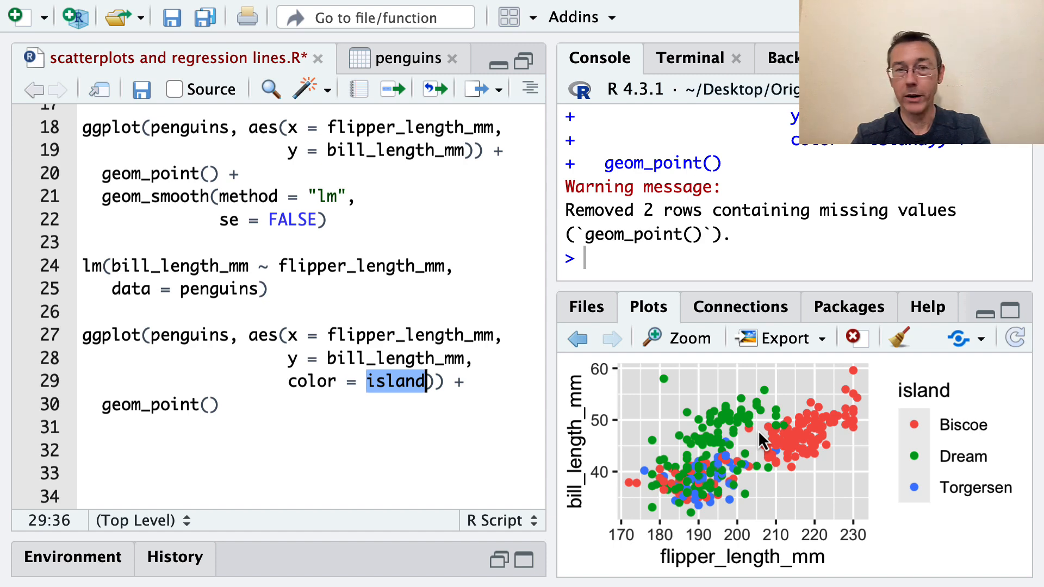
left_click(409, 60)
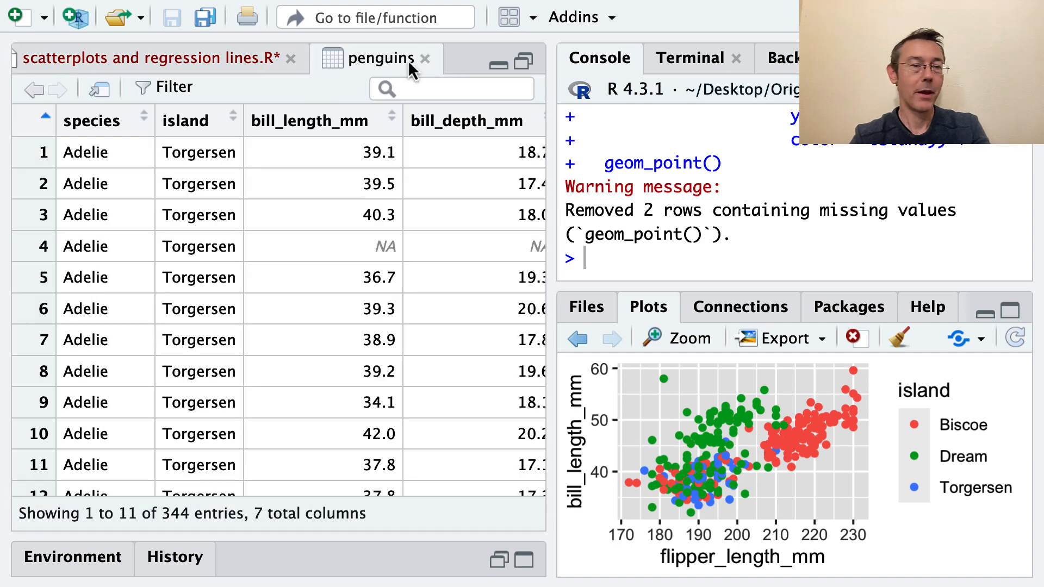
left_click(195, 59)
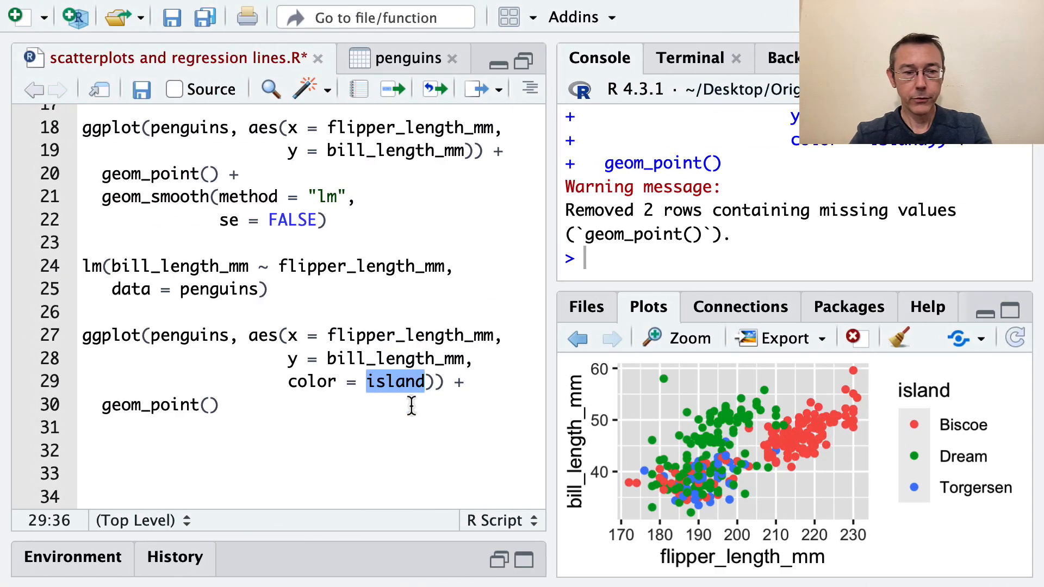
Step: Add a scale_color_brewer(palette = "Dark2") layer after geom_point() and run the block
left_click(412, 405)
type("+")
key("Return")
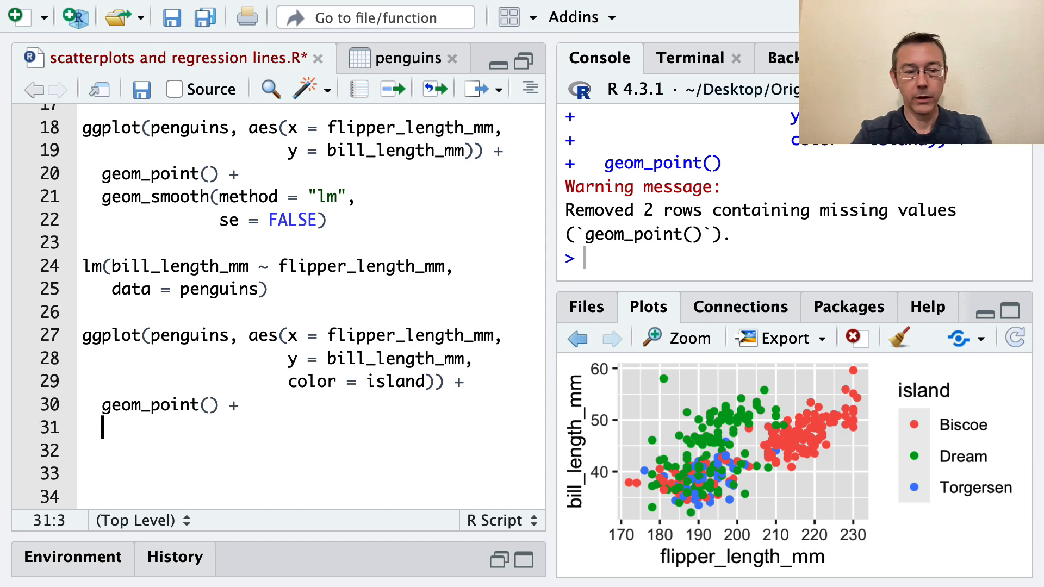
type("scale_c")
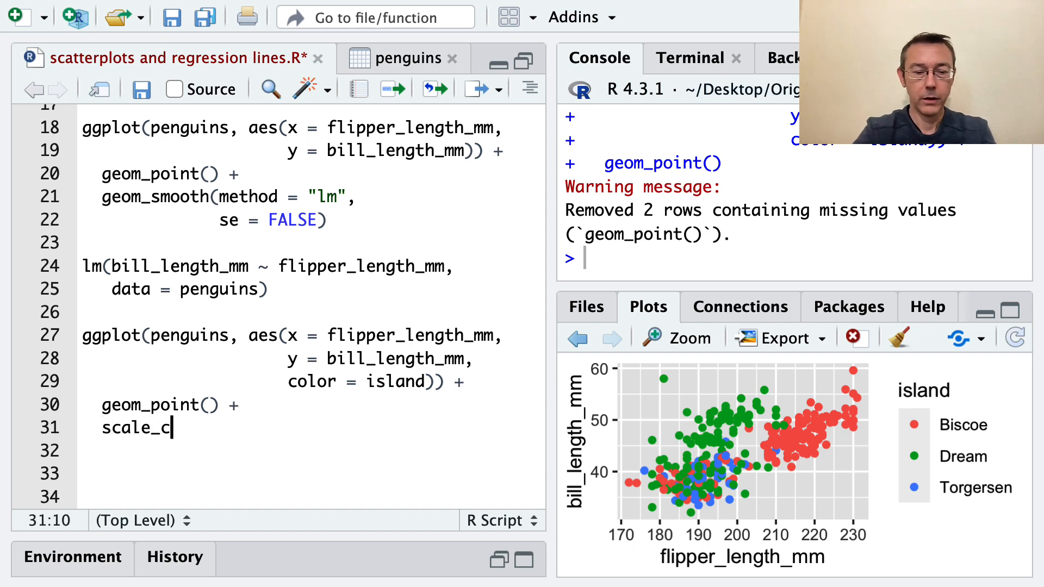
type("olor_br")
key("Tab")
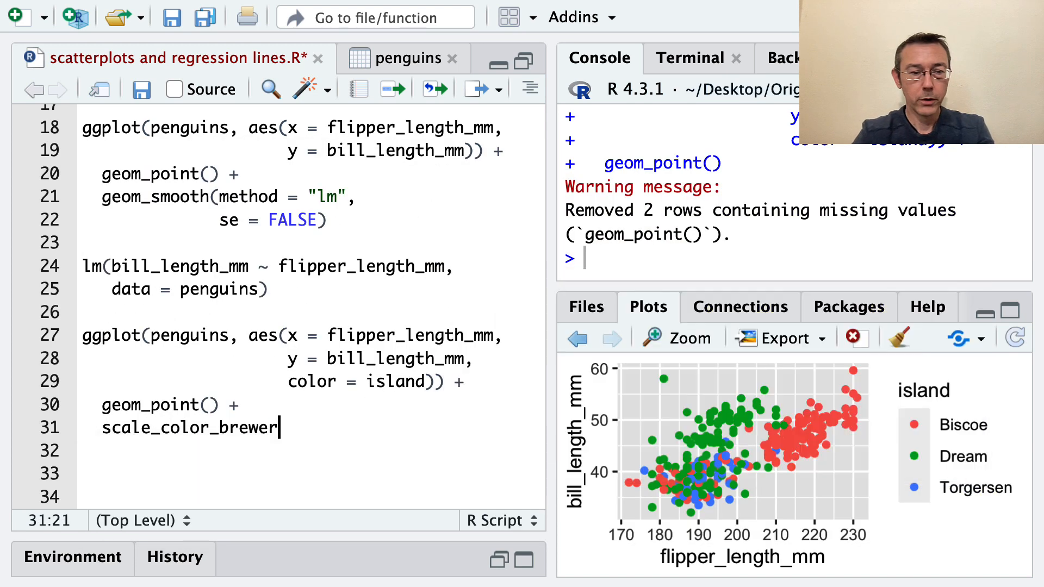
left_click(411, 406)
type("(")
key("BackSpace")
key("BackSpace")
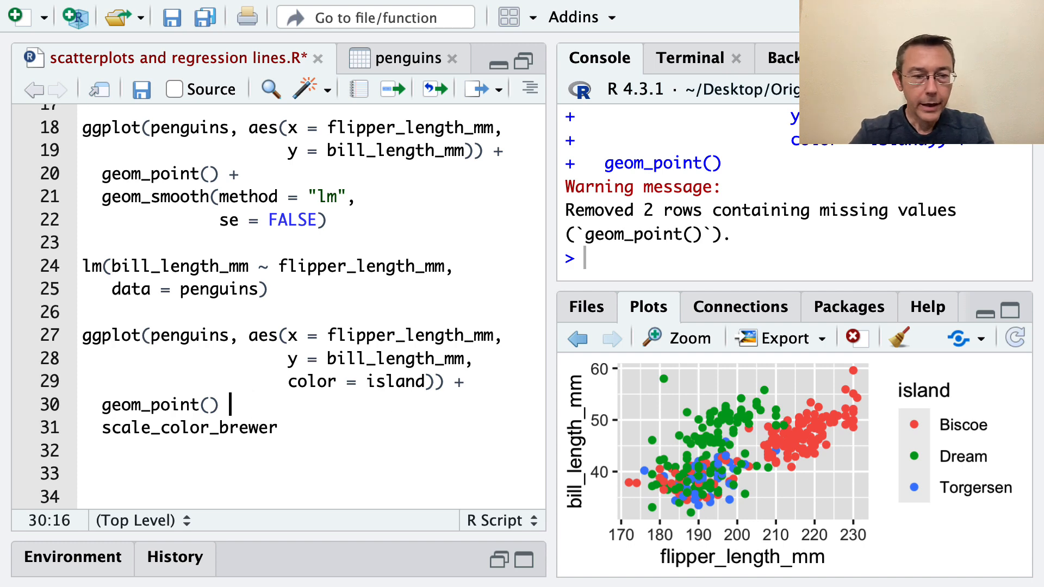
type("+")
double_click(197, 426)
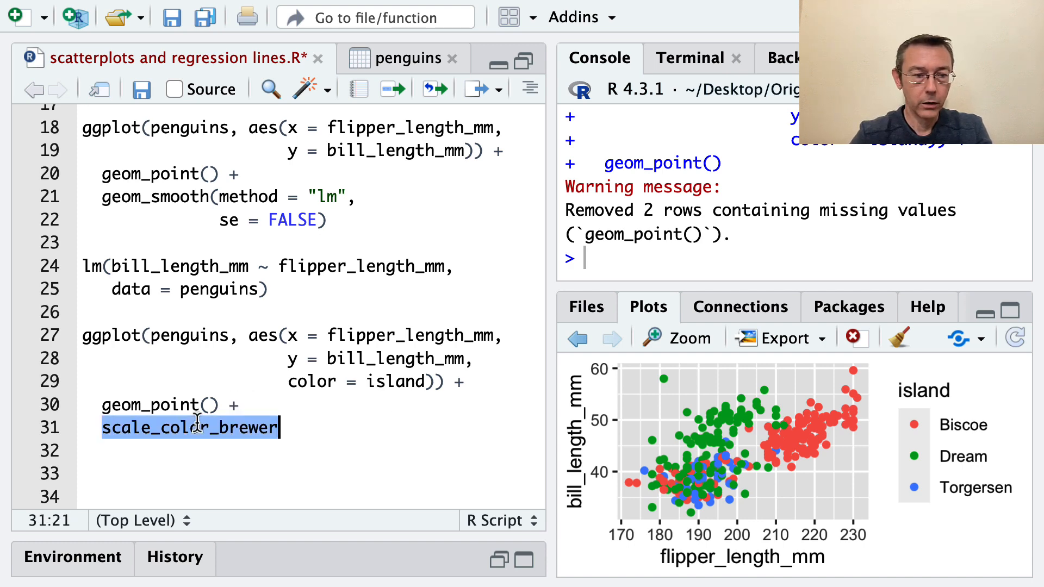
left_click(210, 426)
left_click_drag(211, 425, 161, 426)
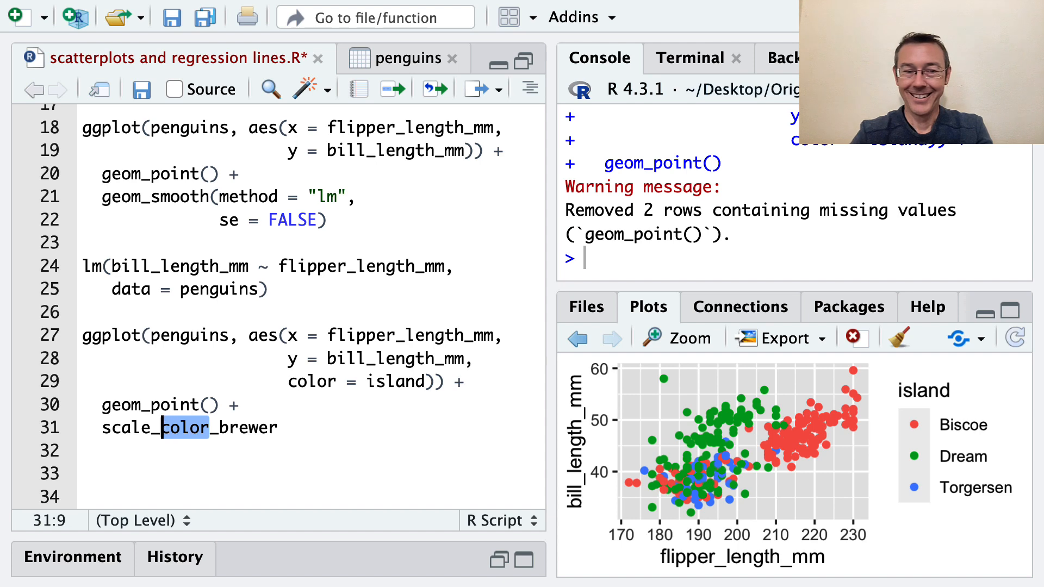
left_click(307, 382)
double_click(307, 382)
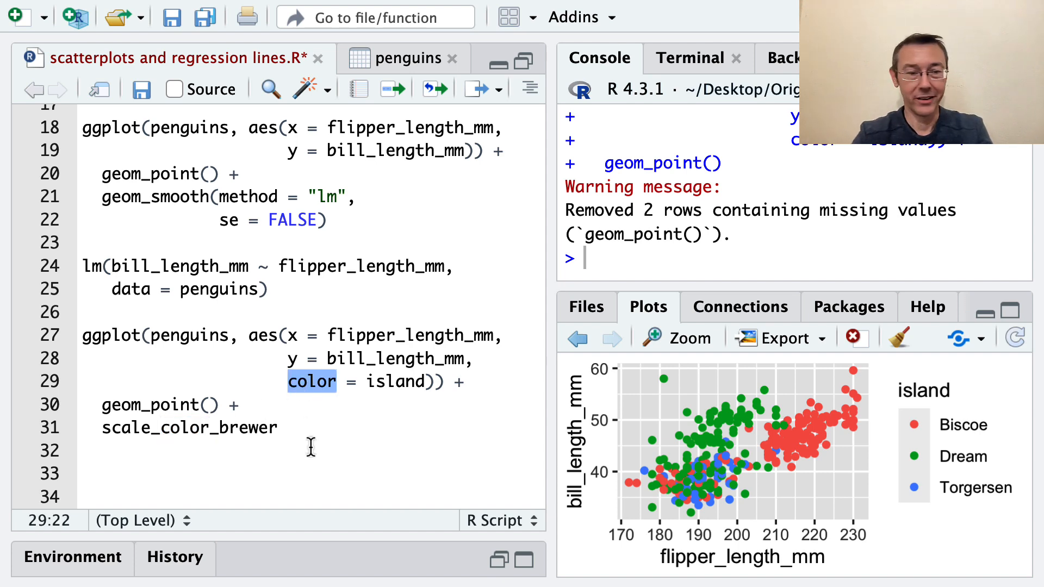
left_click(311, 430)
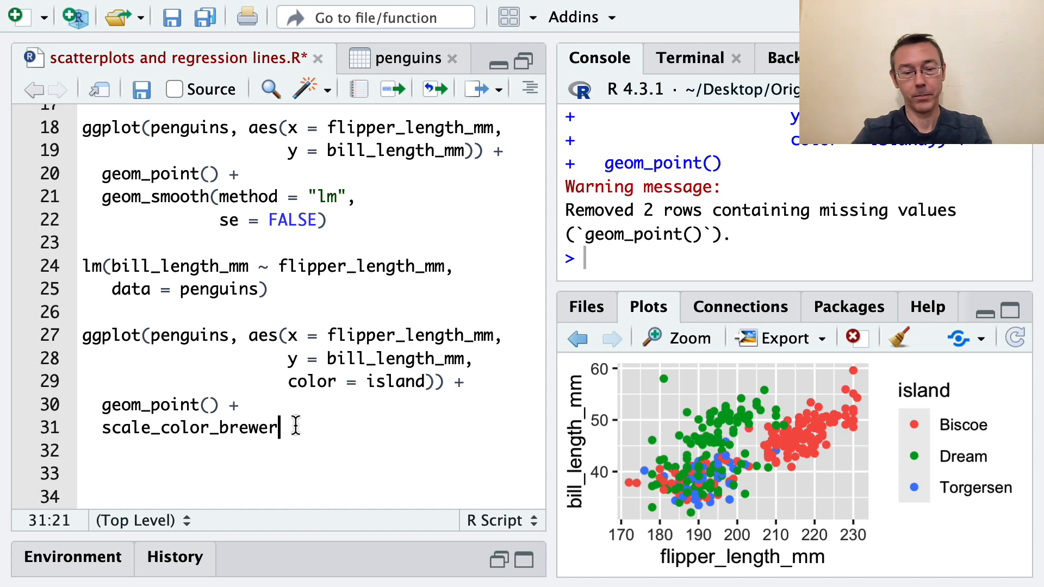
type("(paletter")
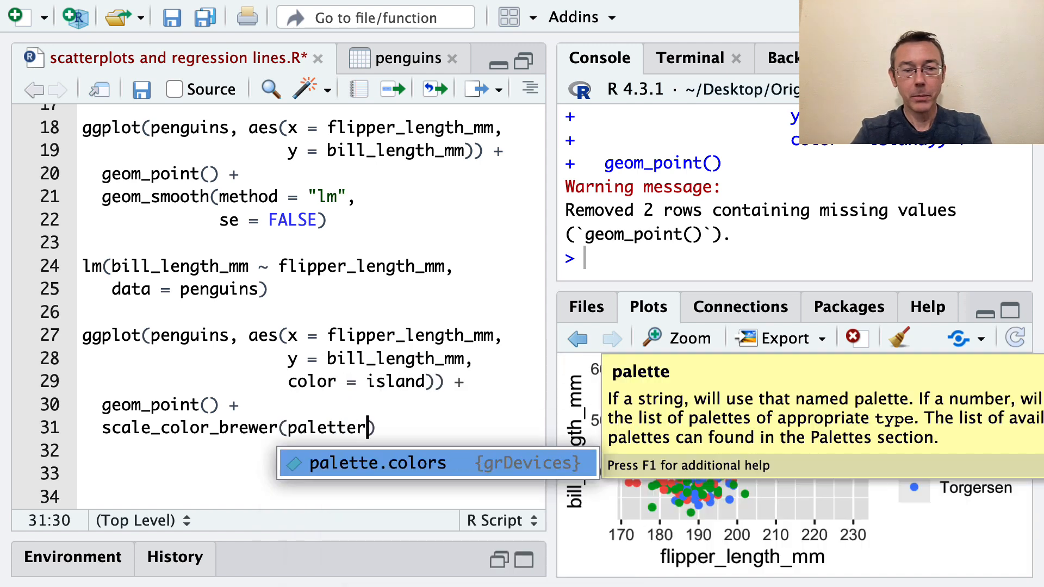
type(" = \"Da")
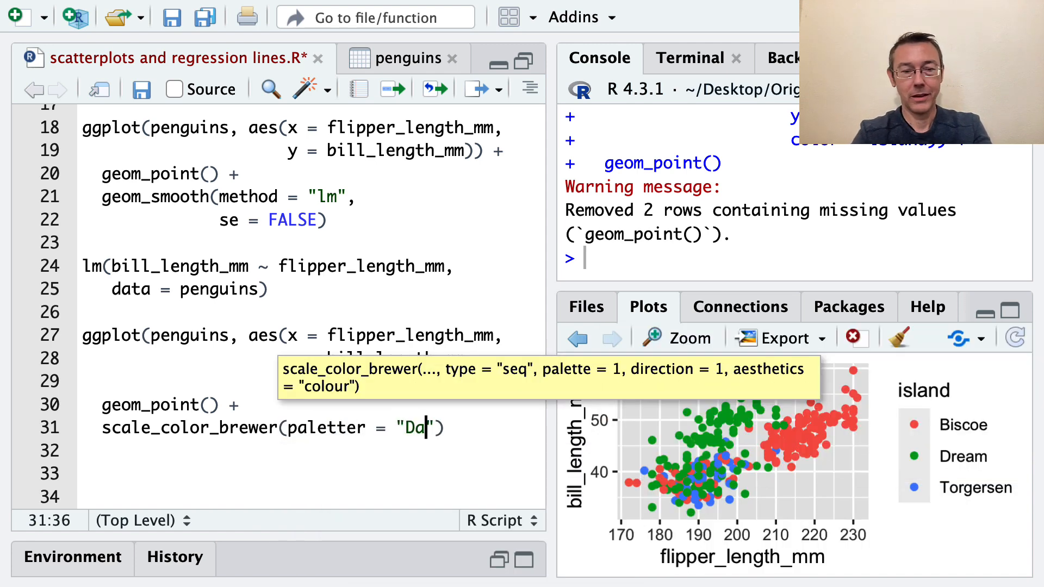
type("rk2")
key("ctrl+Return")
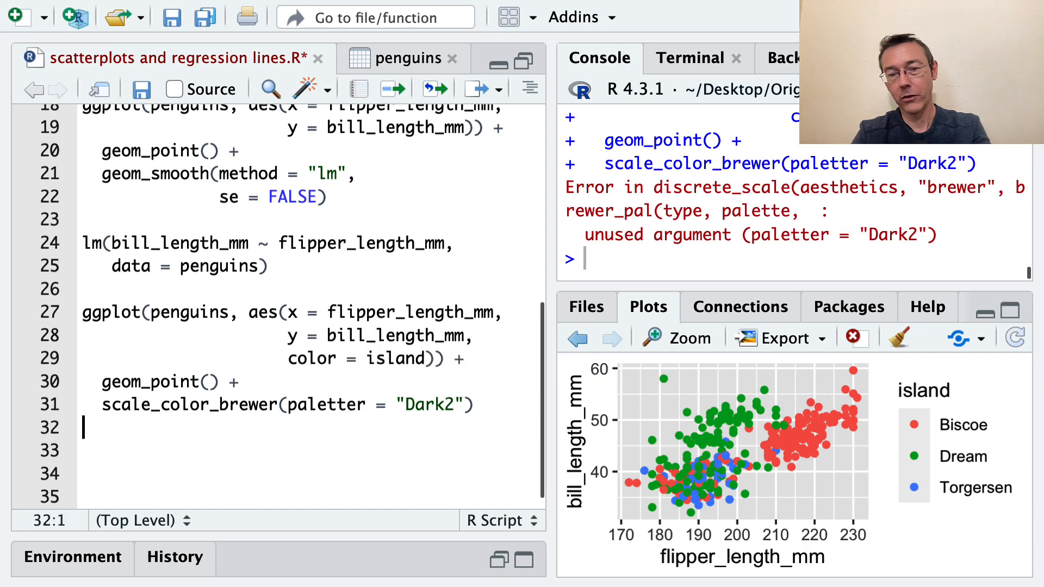
Step: Correct the misspelled paletter argument to palette and rerun the Dark2 plot
left_click(365, 404)
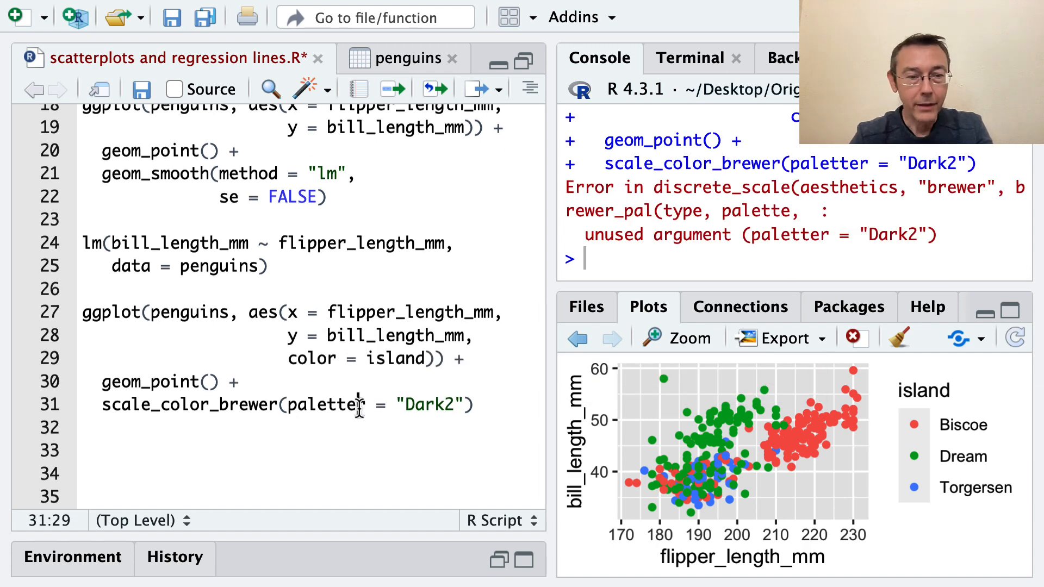
key("BackSpace")
key("ctrl+Return")
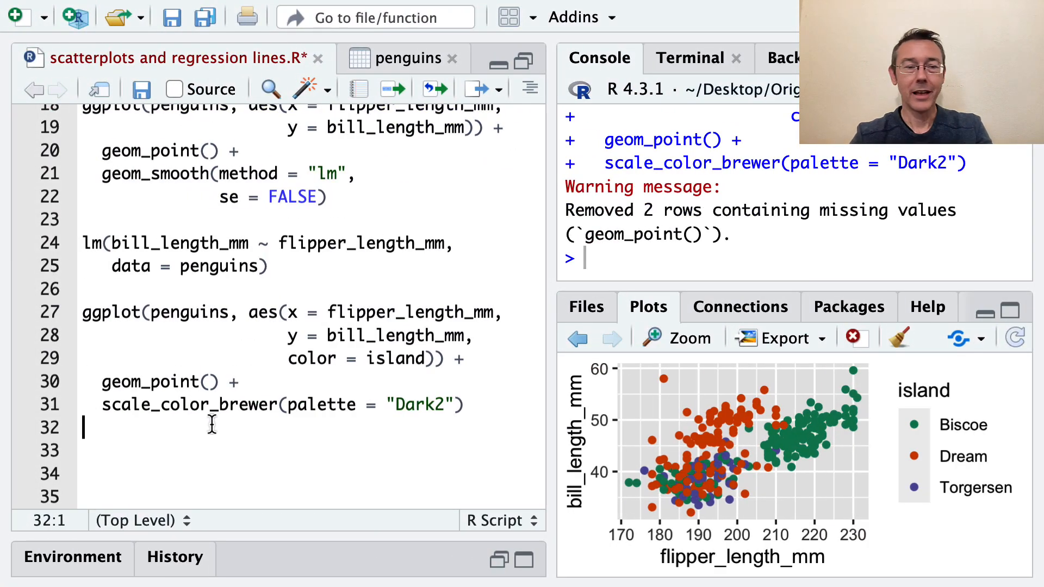
scroll(269, 416, "down", 1)
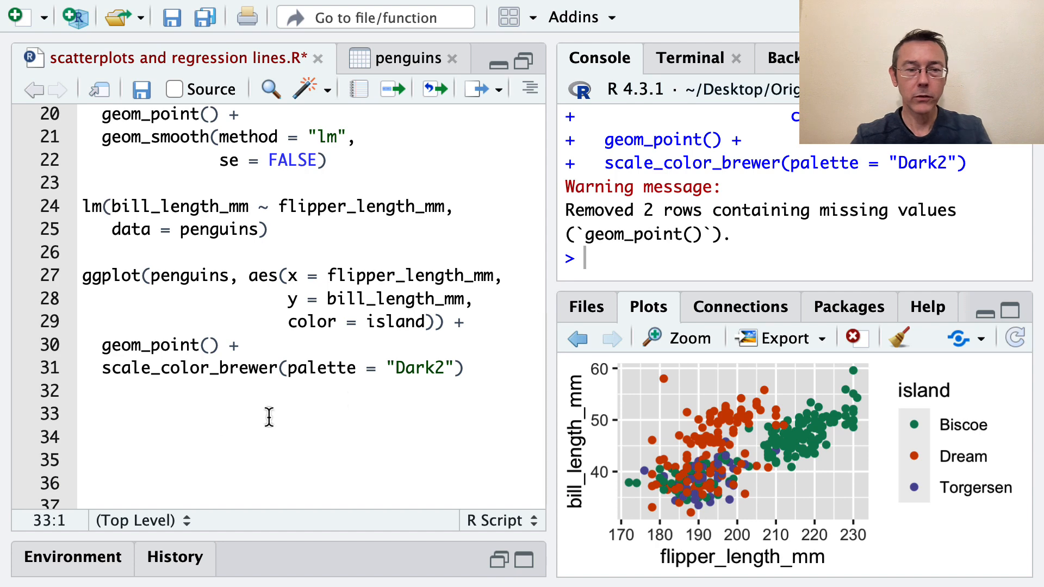
Step: Duplicate the Dark2 block, change the colour mapping from island to species, and run it
left_click_drag(472, 368, 65, 277)
key("ctrl+c")
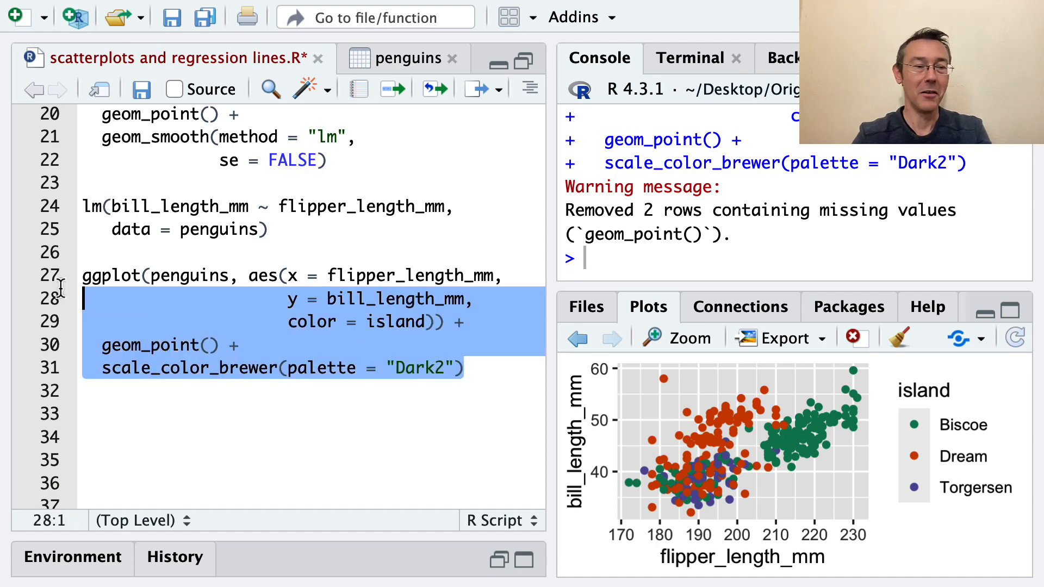
key("Down")
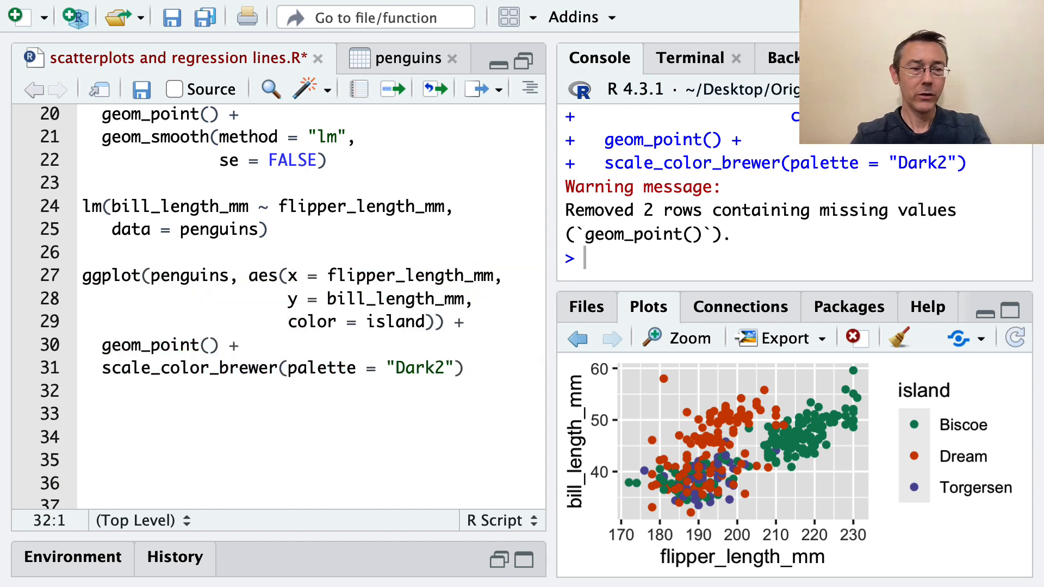
key("Return")
key("ctrl+v")
scroll(244, 326, "down", 2)
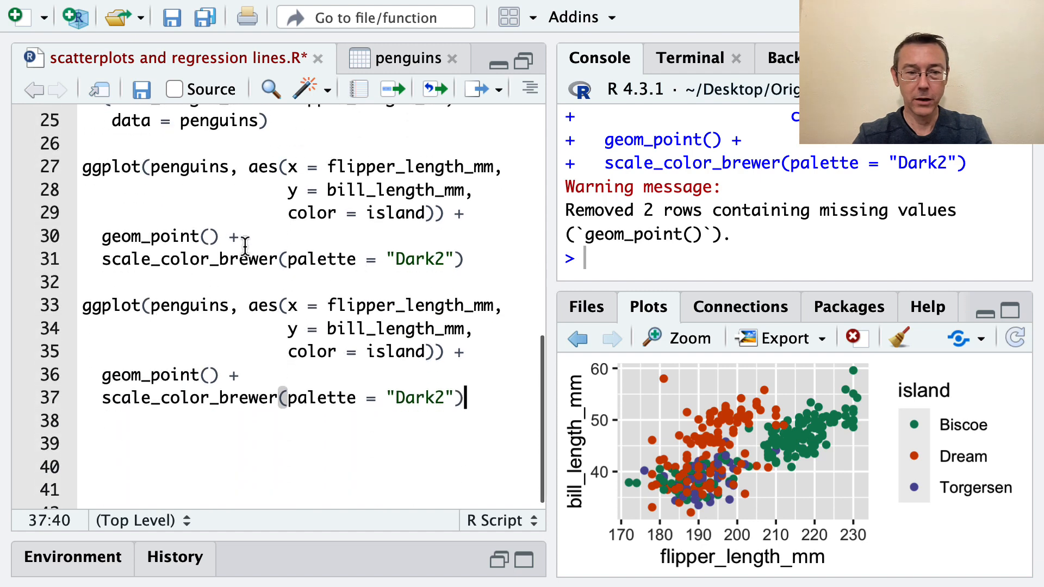
left_click(433, 351)
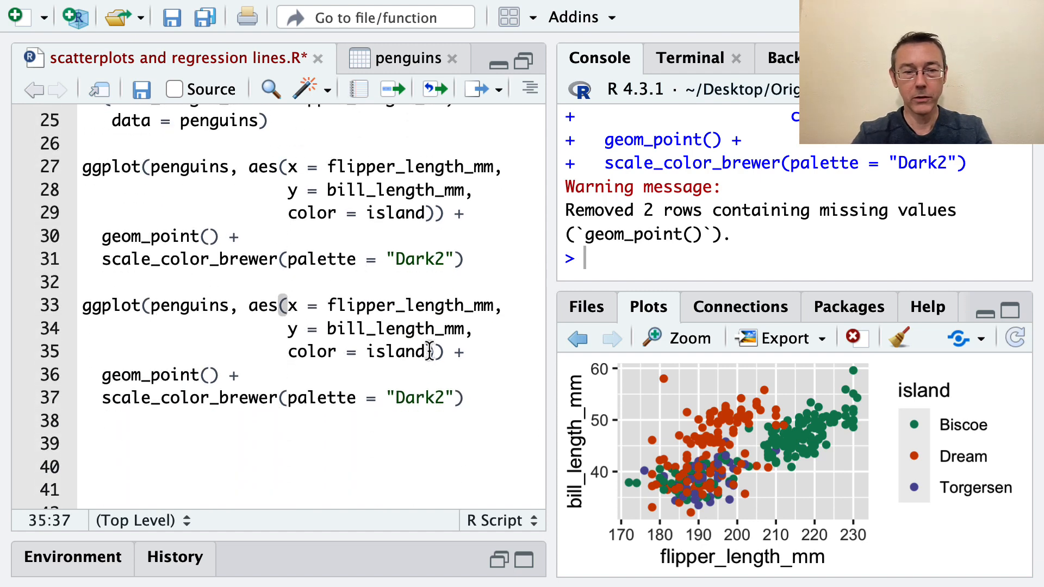
key("BackSpace")
key("BackSpace")
key("BackSpace")
key("BackSpace")
key("BackSpace")
key("BackSpace")
type("spec")
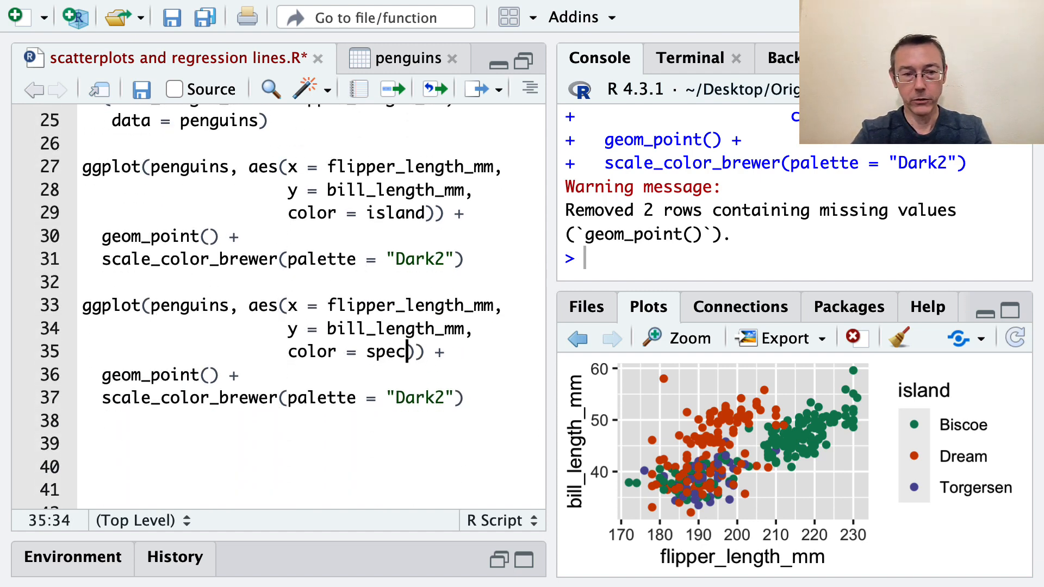
type("ies")
key("ctrl+Return")
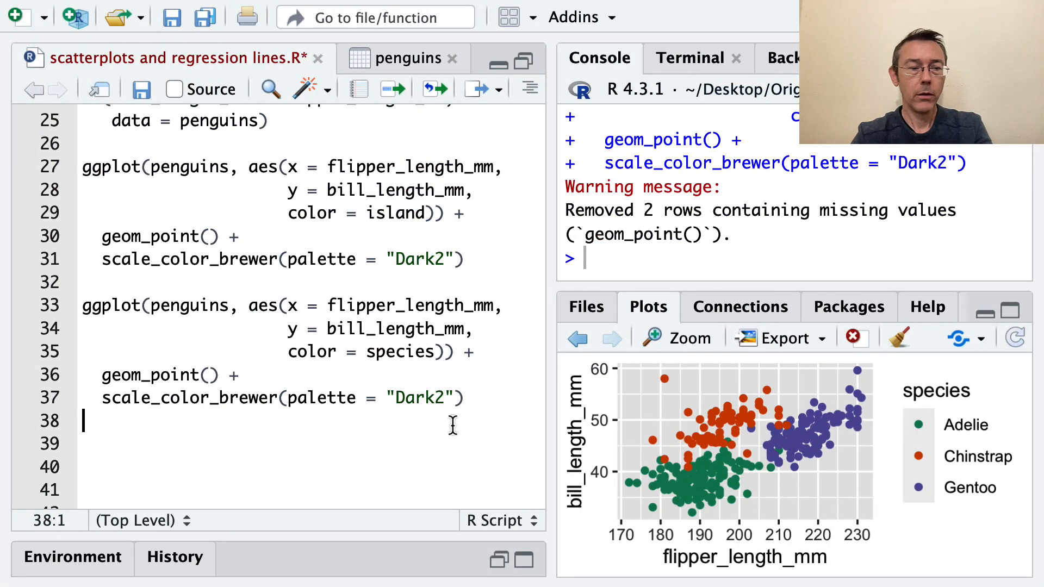
key("Return")
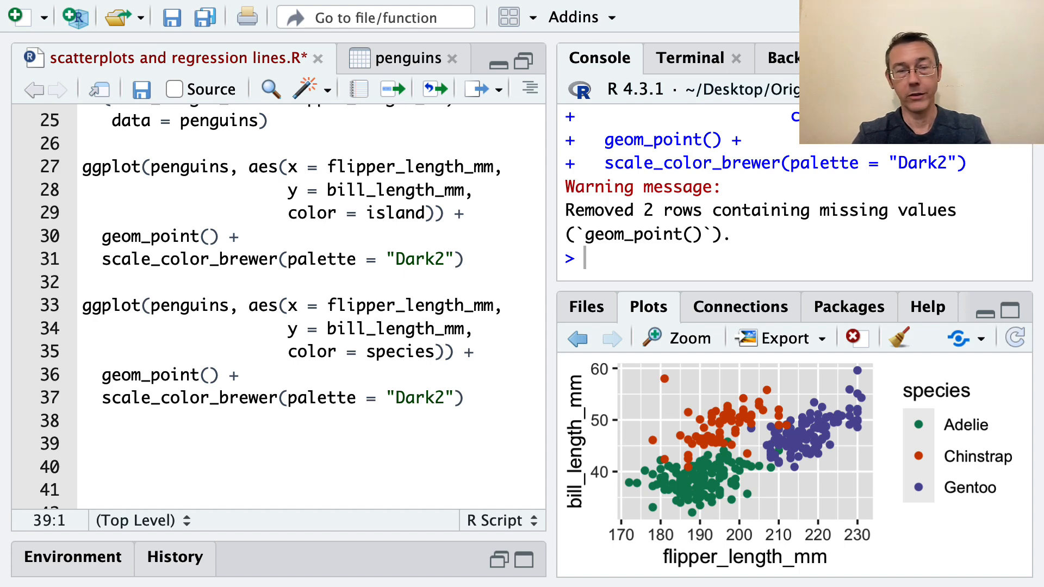
Step: Write table(penguins$species, penguins$island) and run the species-by-island counts
key("BackSpace")
type("ta")
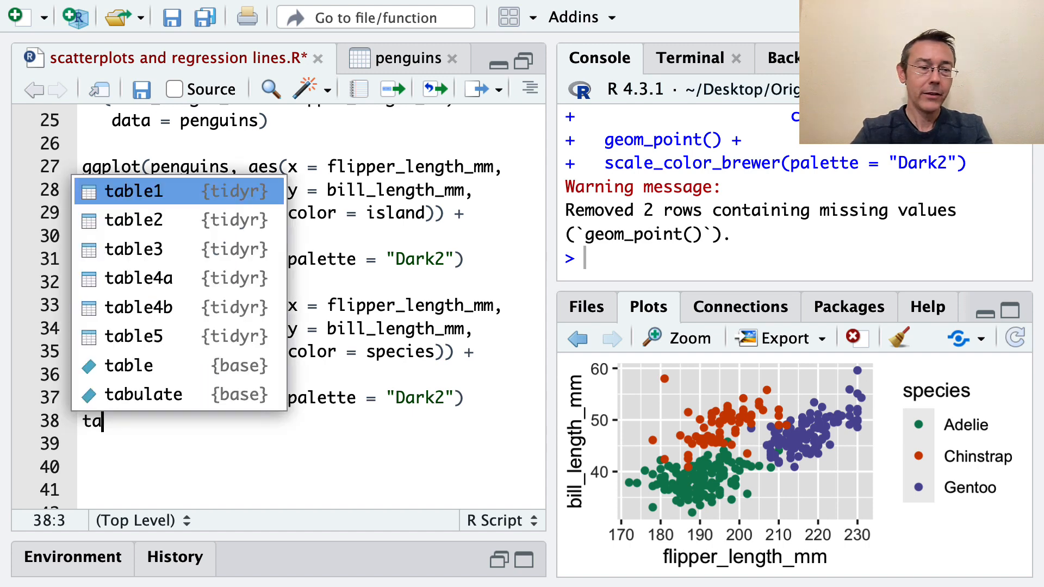
key("BackSpace")
key("BackSpace")
type("able")
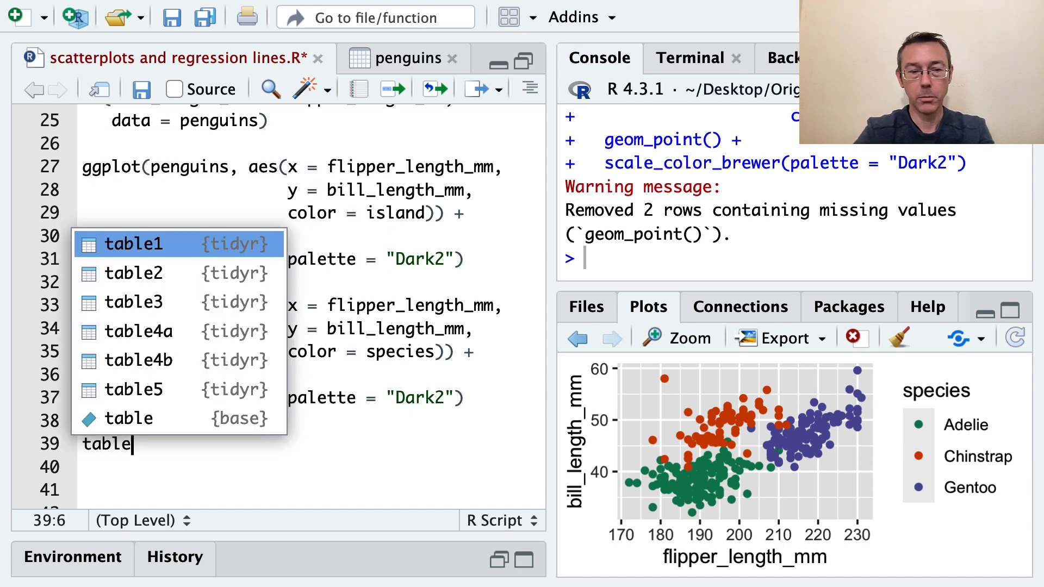
type("(pe")
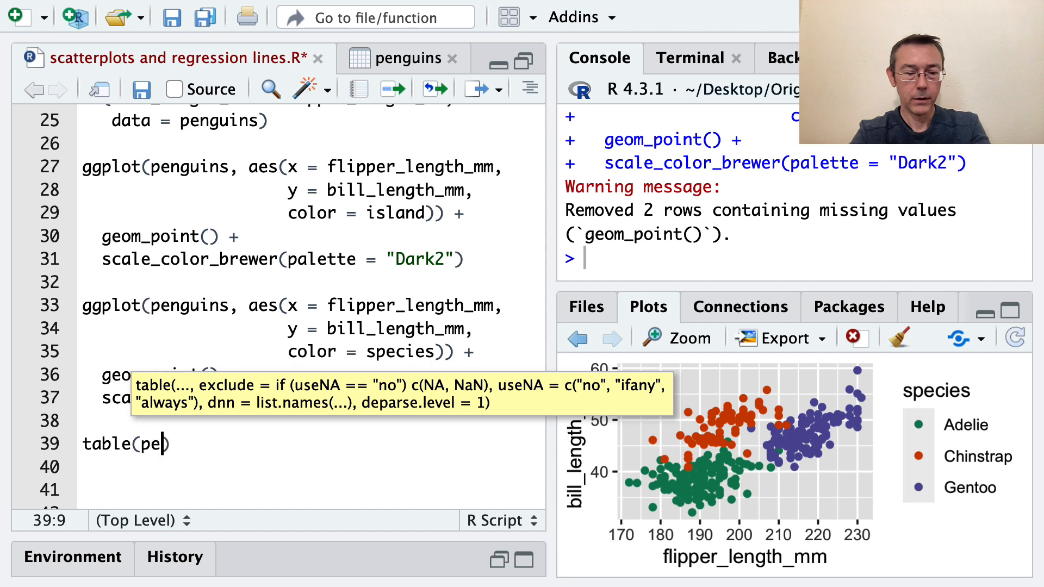
type("nguins$")
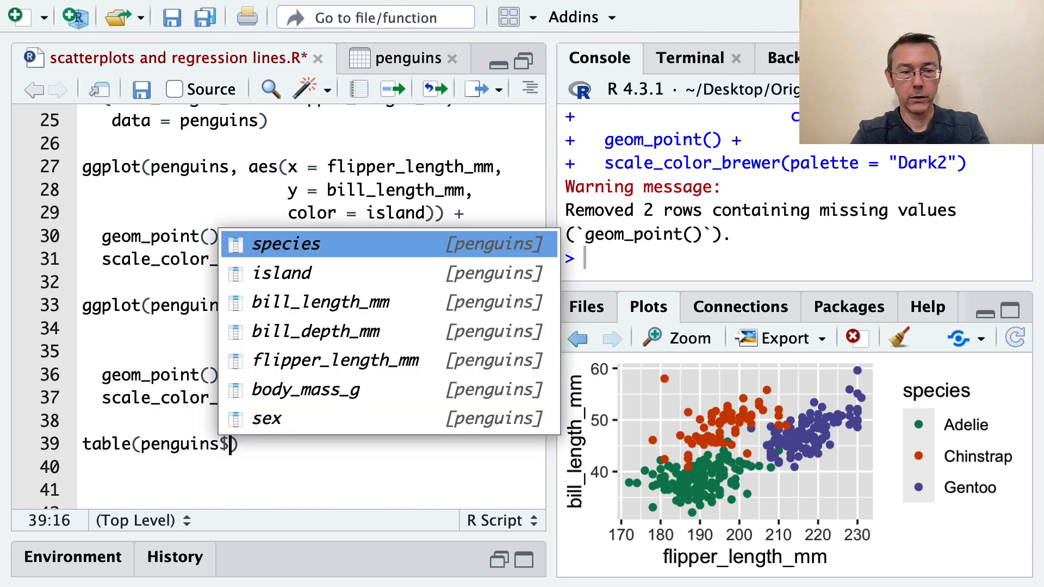
type("species,")
key("Return")
type("pe")
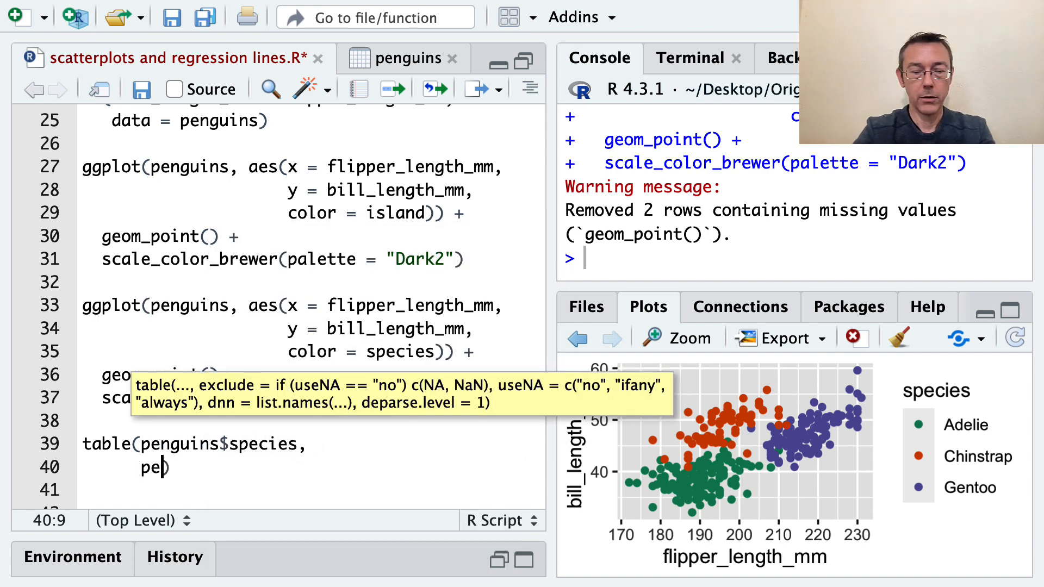
type("nguins")
key("BackSpace")
key("BackSpace")
type("ns")
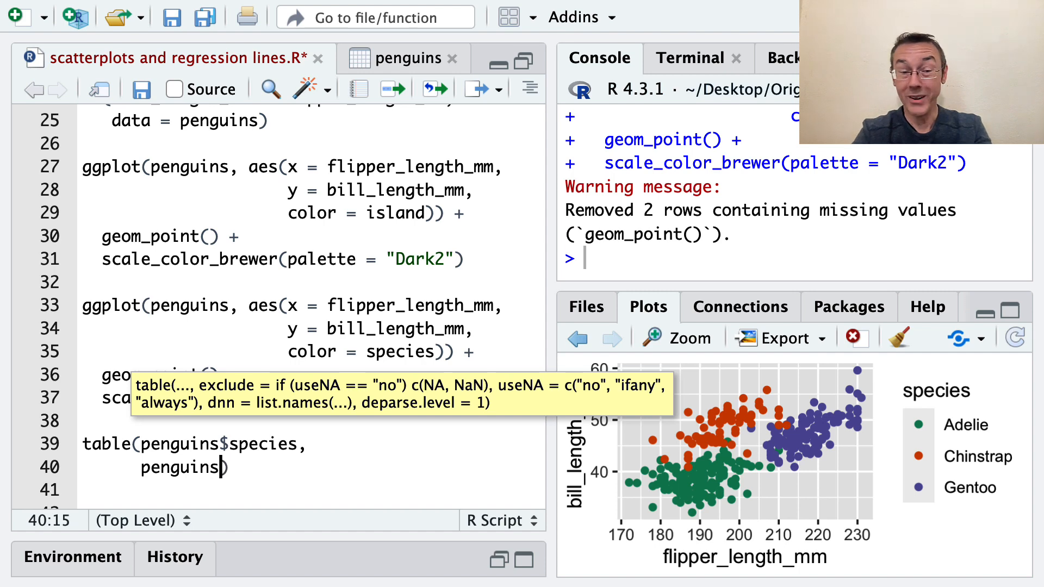
type("$isla")
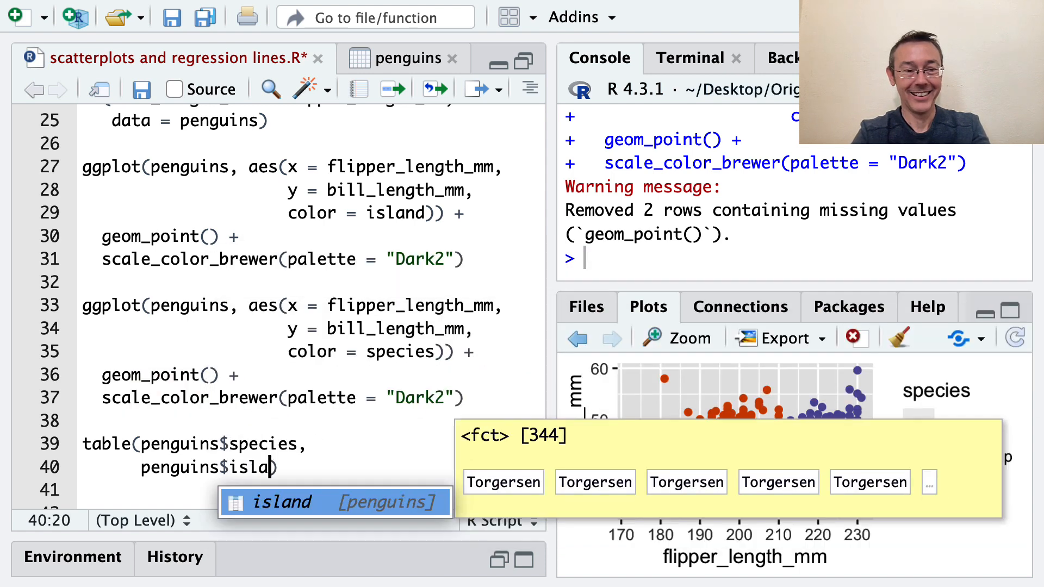
key("Tab")
key("ctrl+Return")
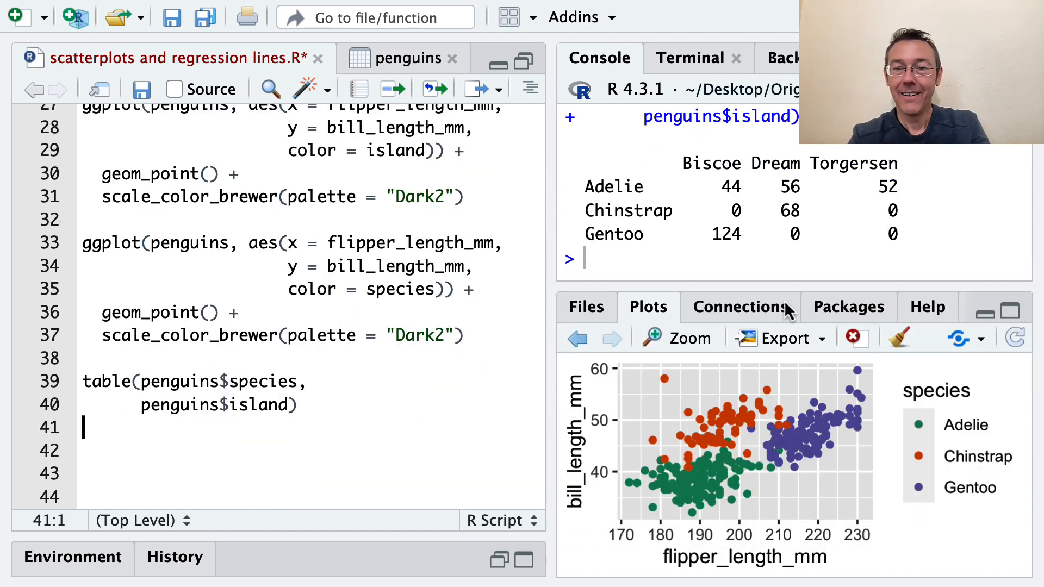
Step: Enlarge the console to show the whole table and highlight the island header names
left_click_drag(820, 277, 821, 313)
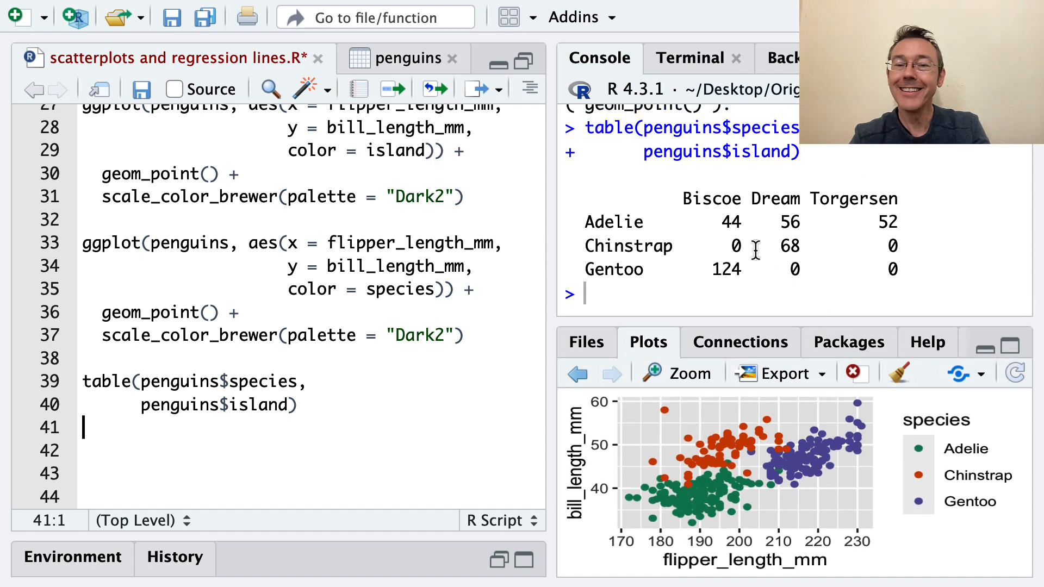
left_click_drag(684, 198, 887, 199)
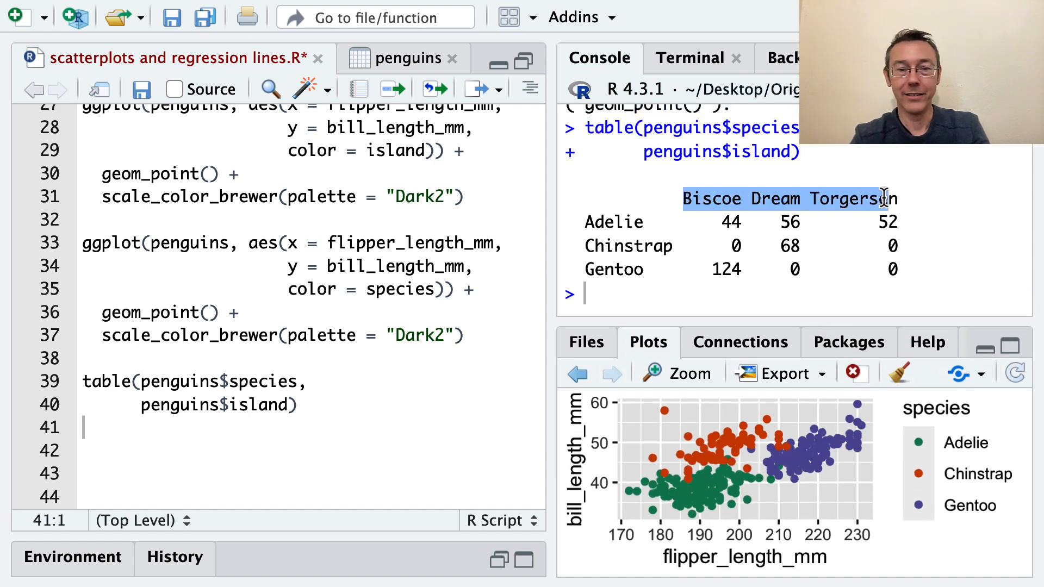
left_click(929, 240)
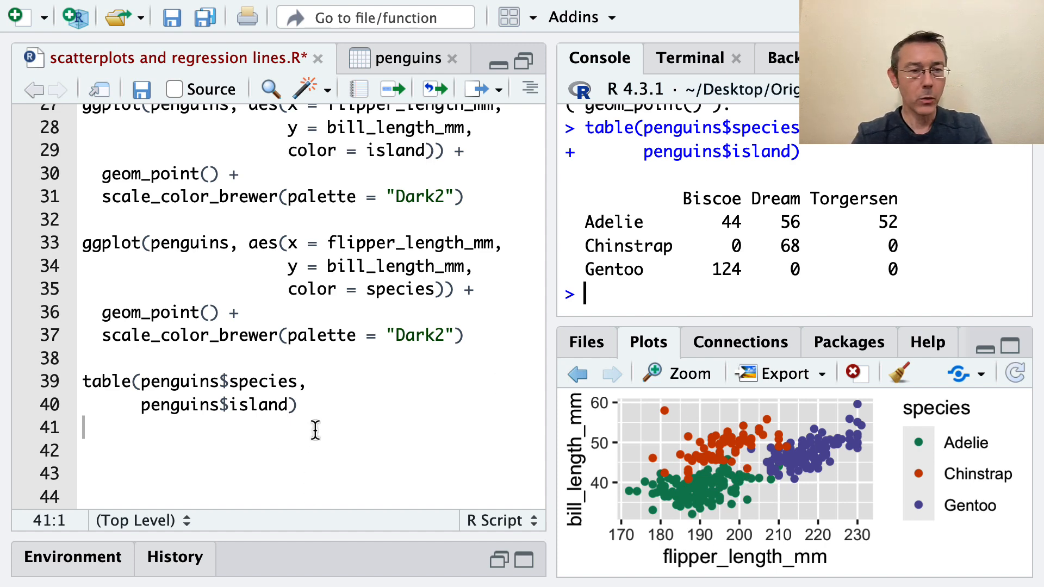
scroll(315, 430, "up", 5)
scroll(316, 430, "up", 3)
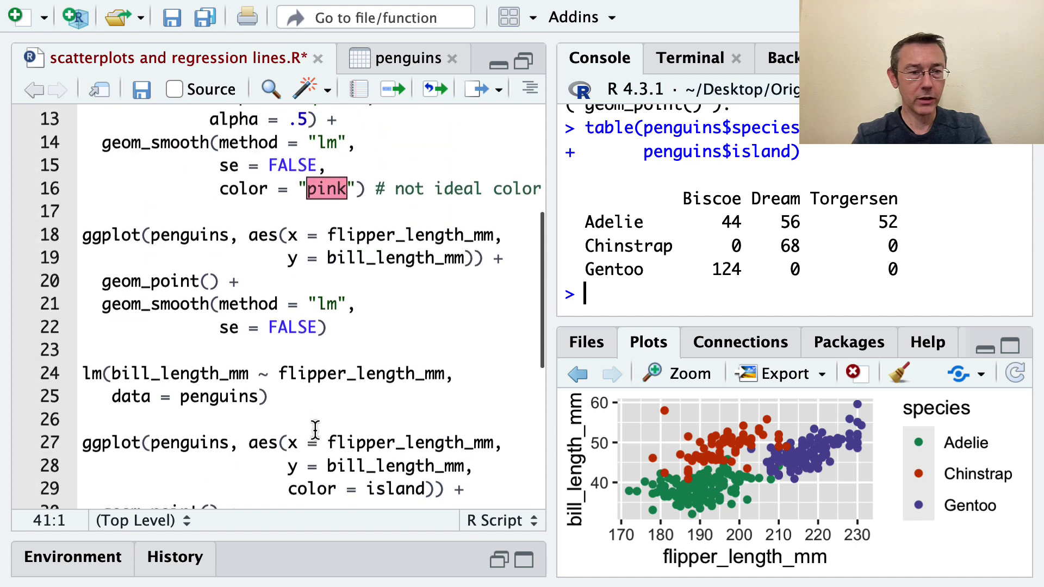
Step: Rerun the single regression line plot and the species-coloured scatterplot
left_click(385, 327)
key("ctrl+Return")
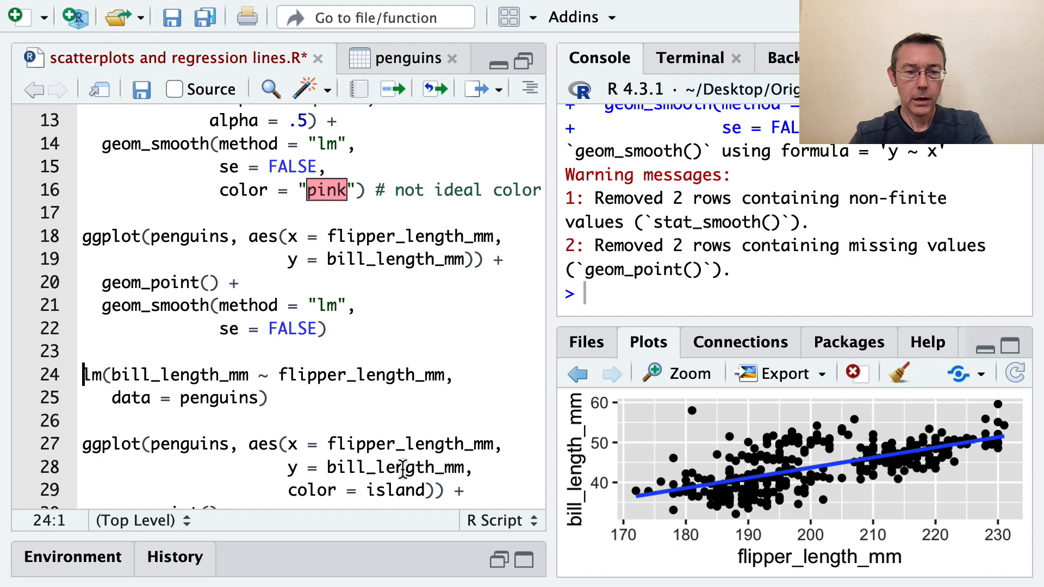
scroll(395, 449, "down", 4)
scroll(399, 424, "down", 2)
scroll(399, 441, "down", 3)
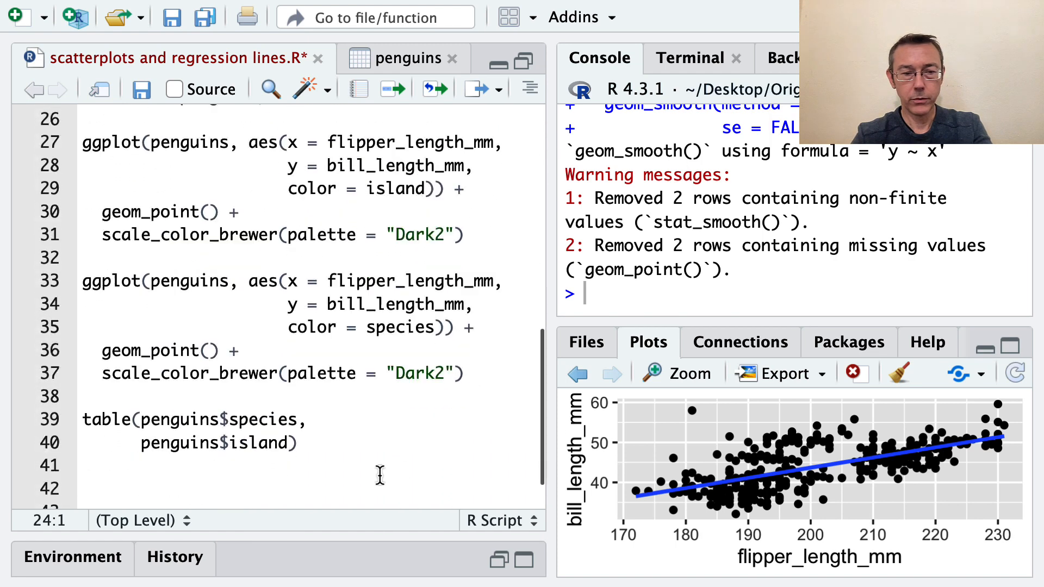
scroll(375, 465, "down", 2)
left_click(386, 263)
key("ctrl+Return")
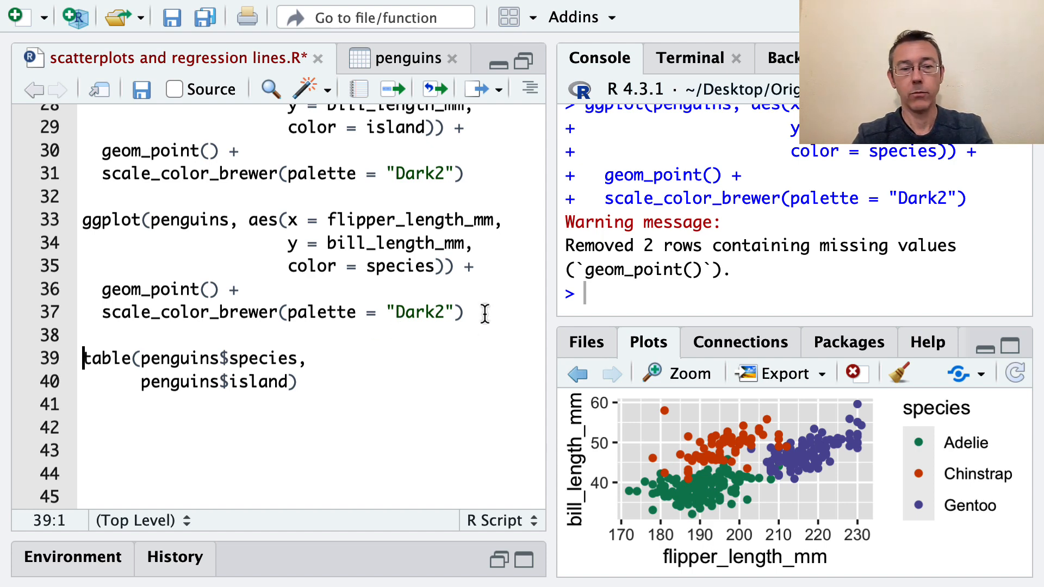
Step: Paste a copy of the species ggplot block after the table call with a new line after geom_point()
left_click_drag(485, 313, 4, 227)
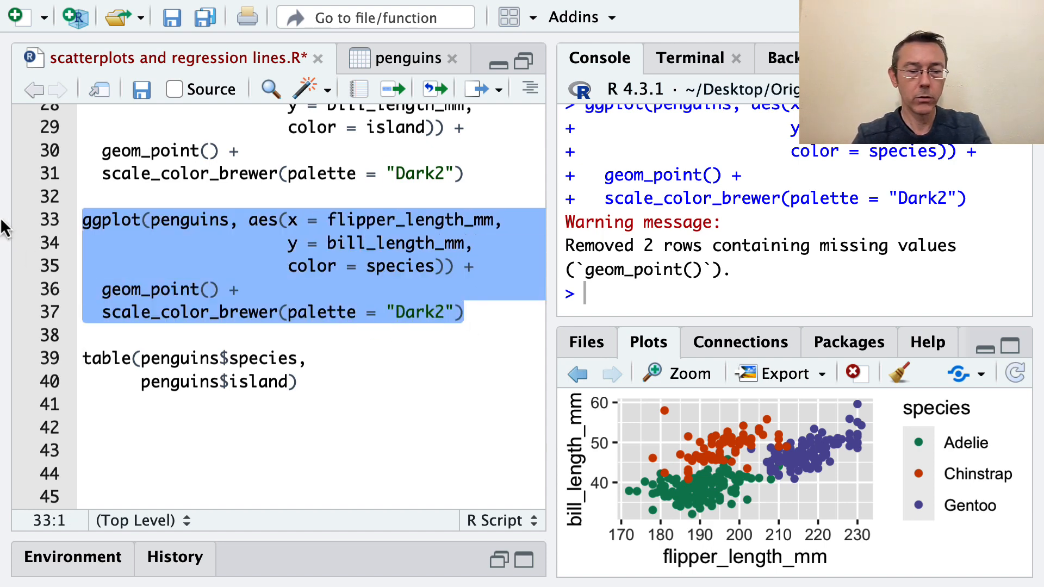
key("ctrl+c")
left_click(102, 426)
key("ctrl+v")
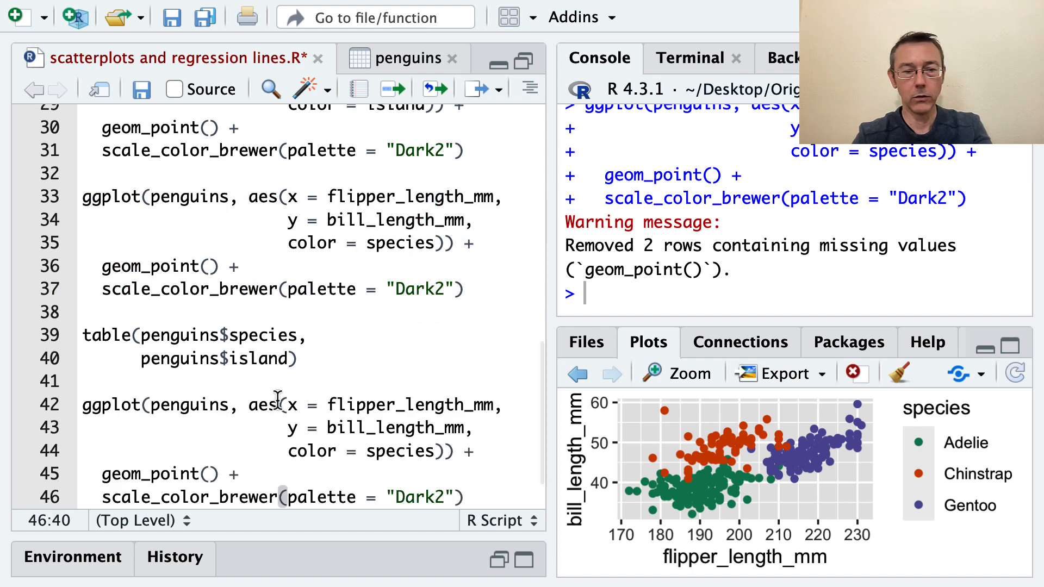
scroll(279, 401, "down", 3)
double_click(321, 383)
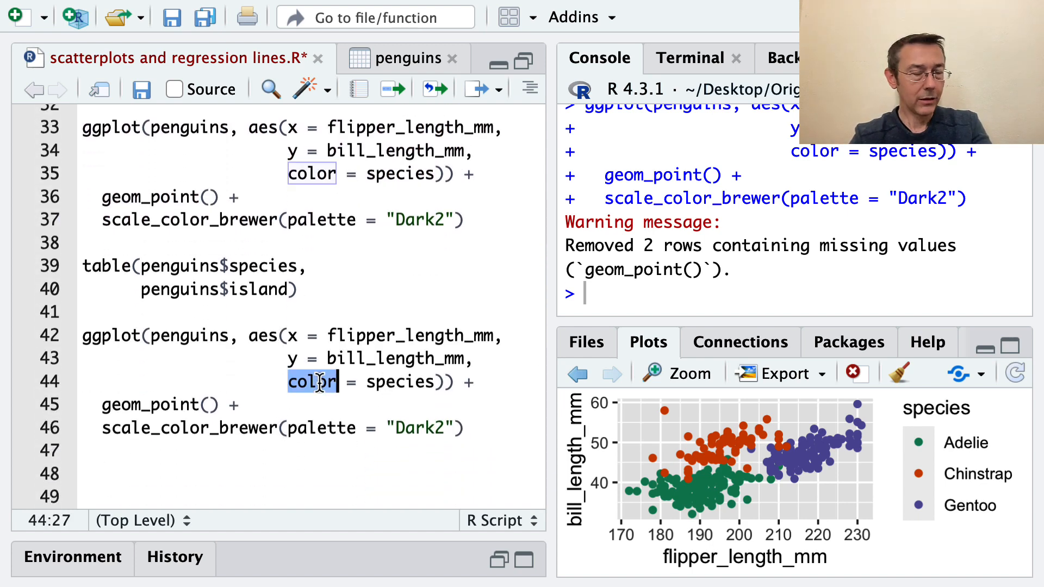
left_click(445, 382)
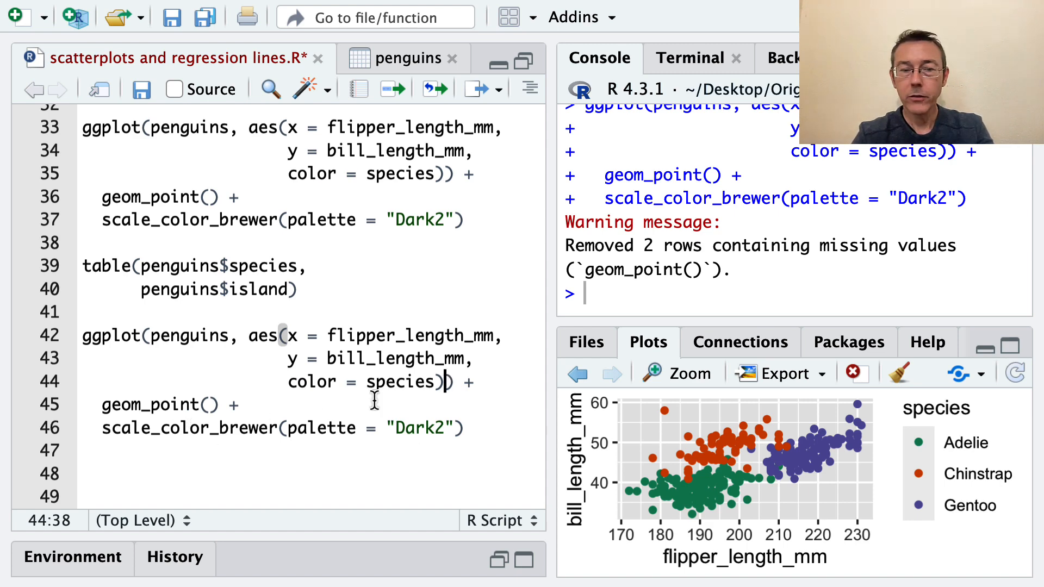
left_click(409, 403)
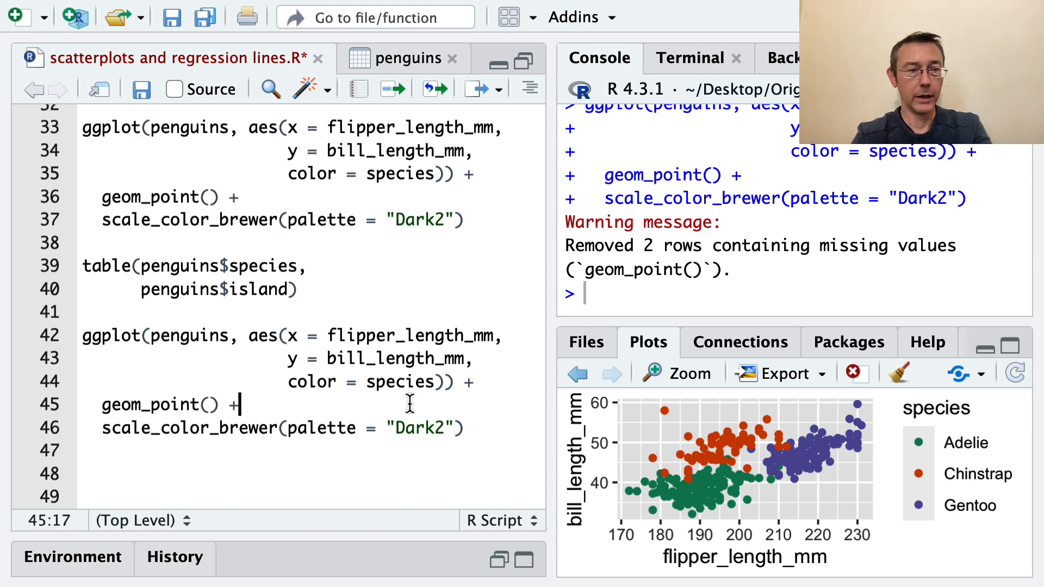
key("Return")
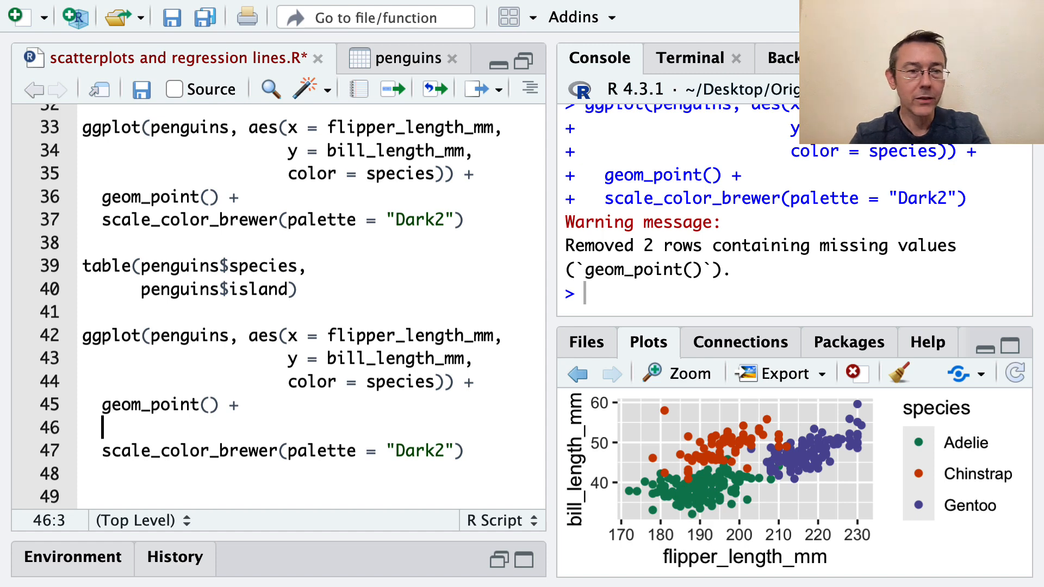
scroll(310, 326, "up", 3)
scroll(310, 326, "up", 2)
scroll(310, 327, "up", 3)
scroll(310, 326, "up", 2)
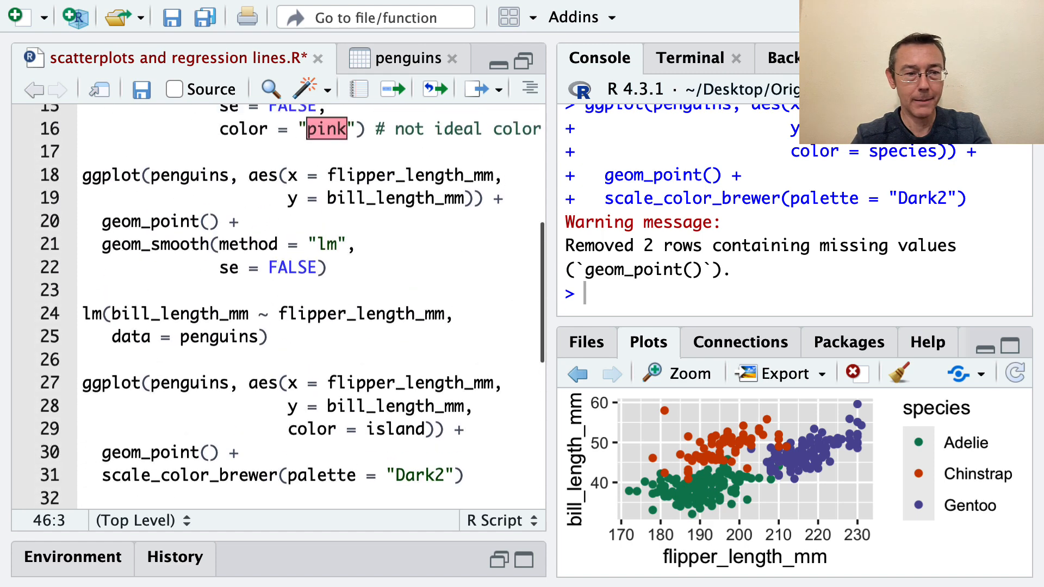
Step: Paste geom_smooth(method = "lm", se = FALSE) into the copy and run the per-species regression plot
left_click_drag(328, 268, 12, 255)
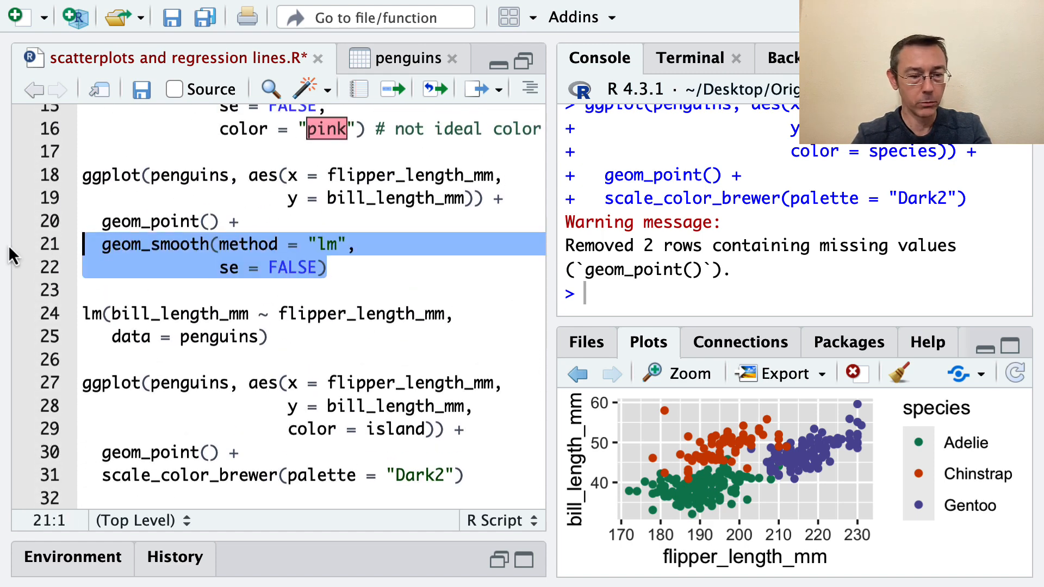
scroll(163, 277, "down", 5)
scroll(323, 463, "down", 1)
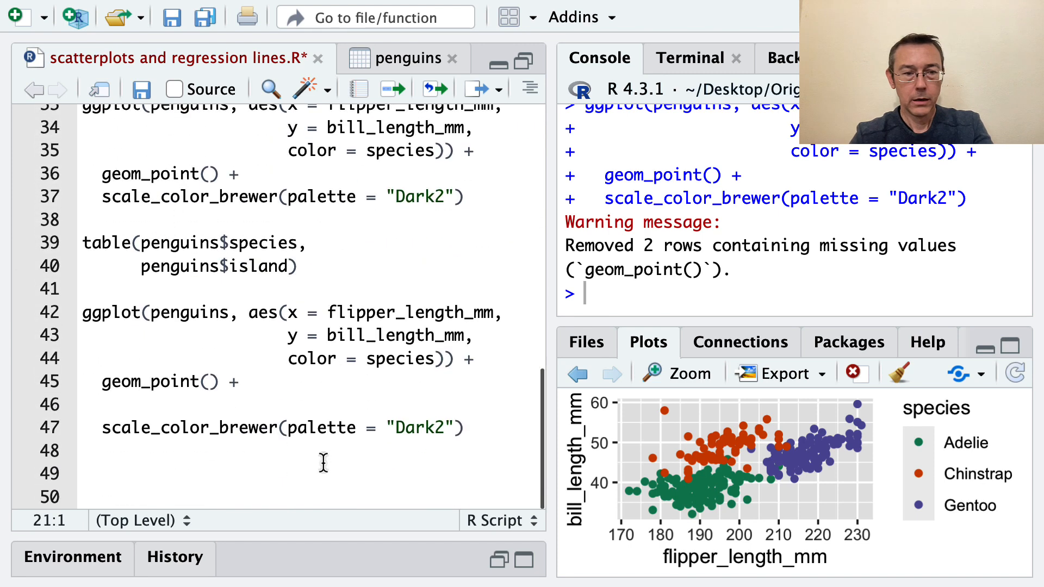
left_click(260, 393)
key("ctrl+v")
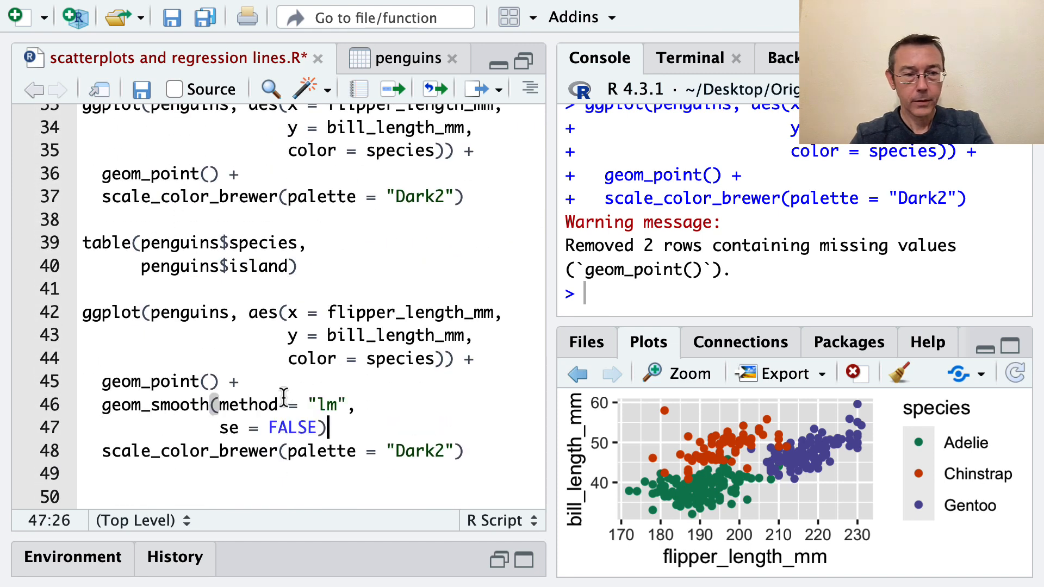
type(" +")
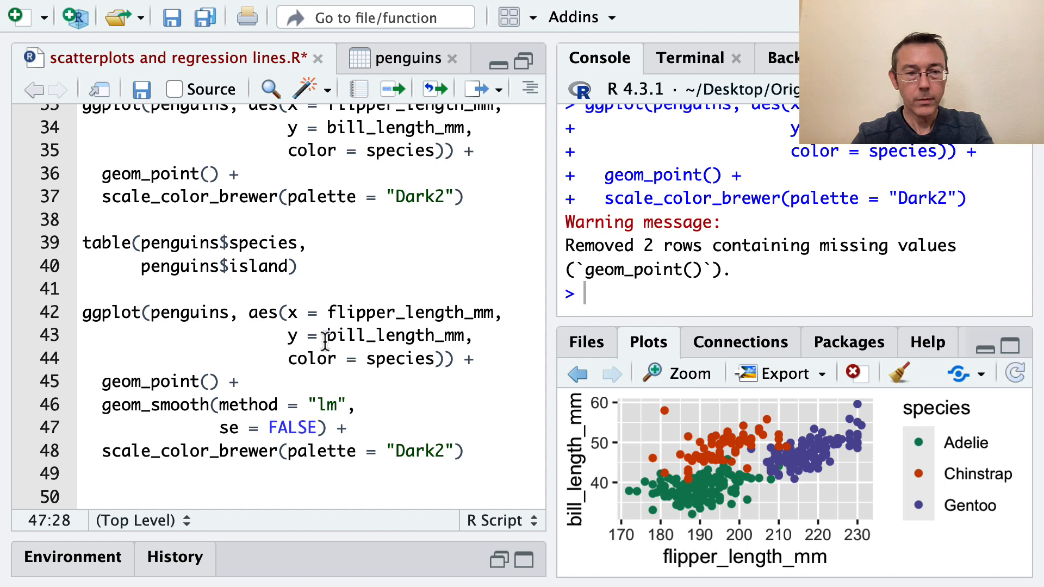
left_click(328, 360)
double_click(187, 381)
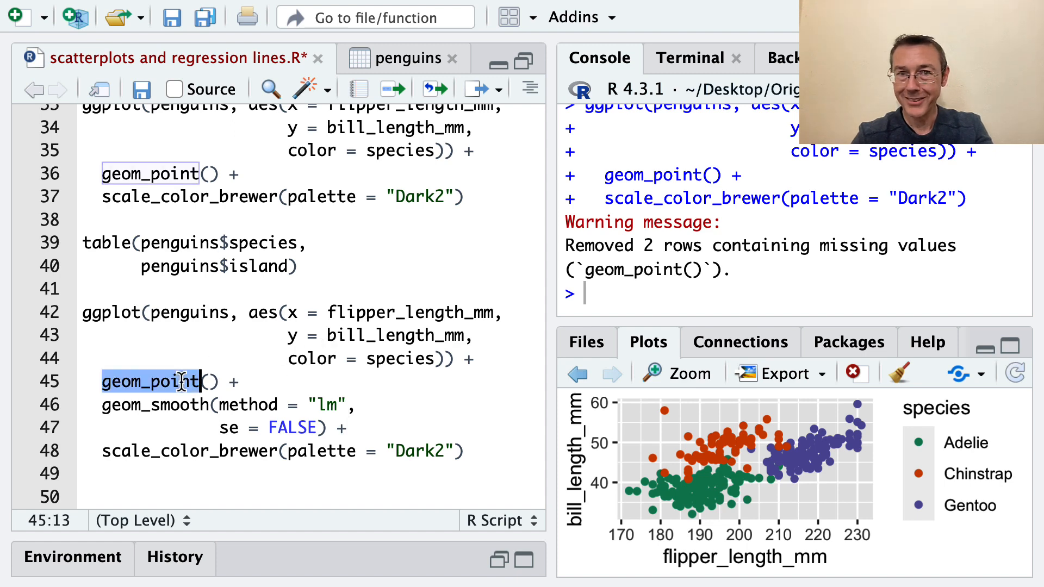
double_click(269, 452)
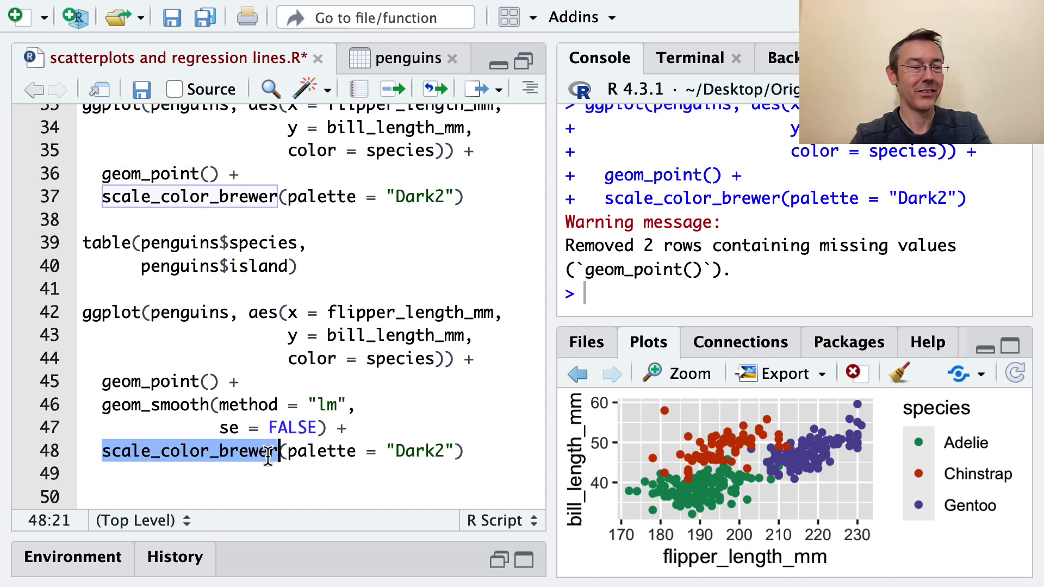
left_click(345, 428)
key("ctrl+Return")
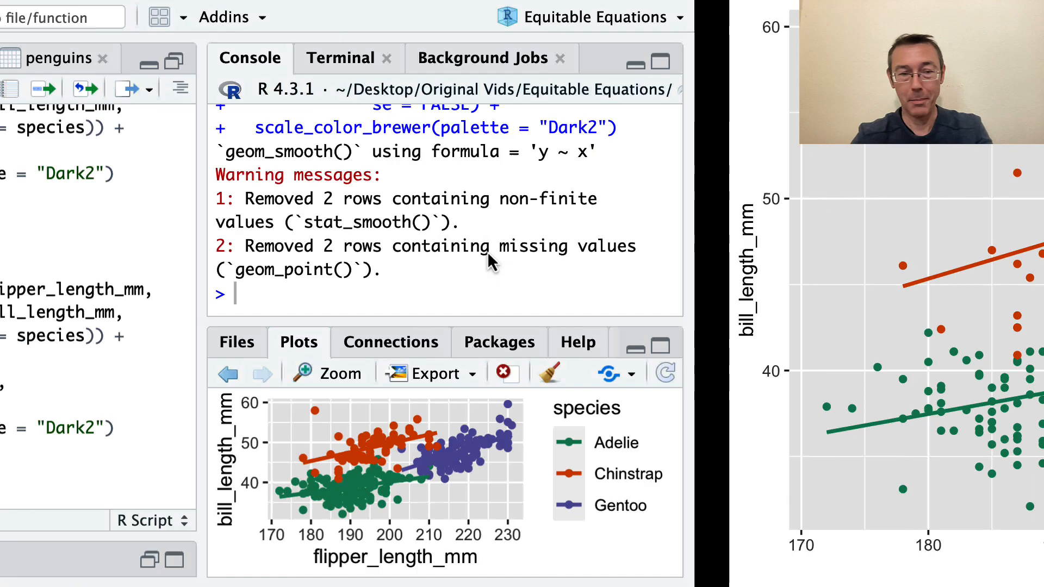
Step: Paste a duplicate of the regression plot code below the original
left_click(484, 428)
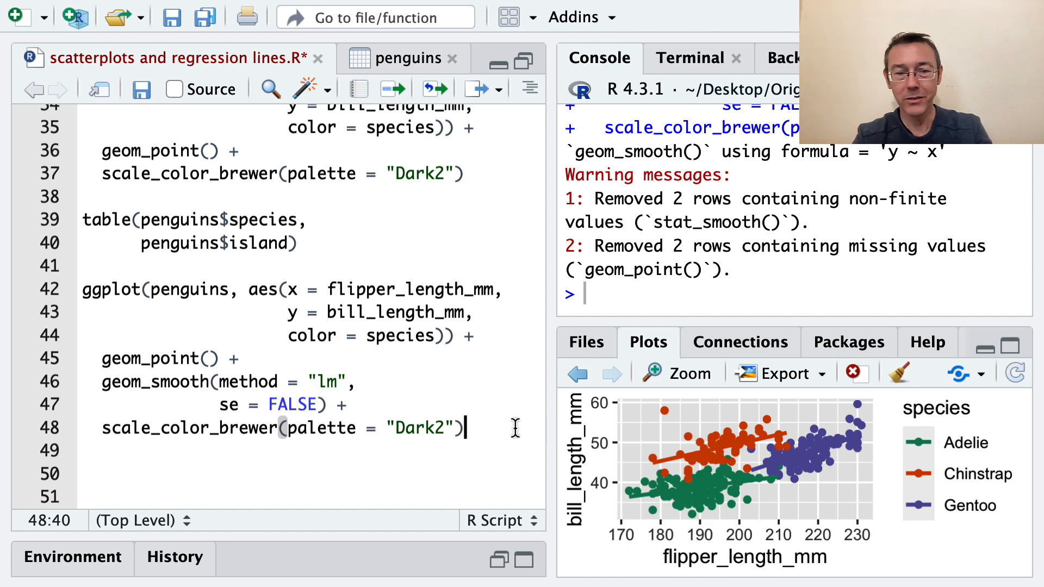
key("Return")
key("Return")
scroll(285, 327, "down", 2)
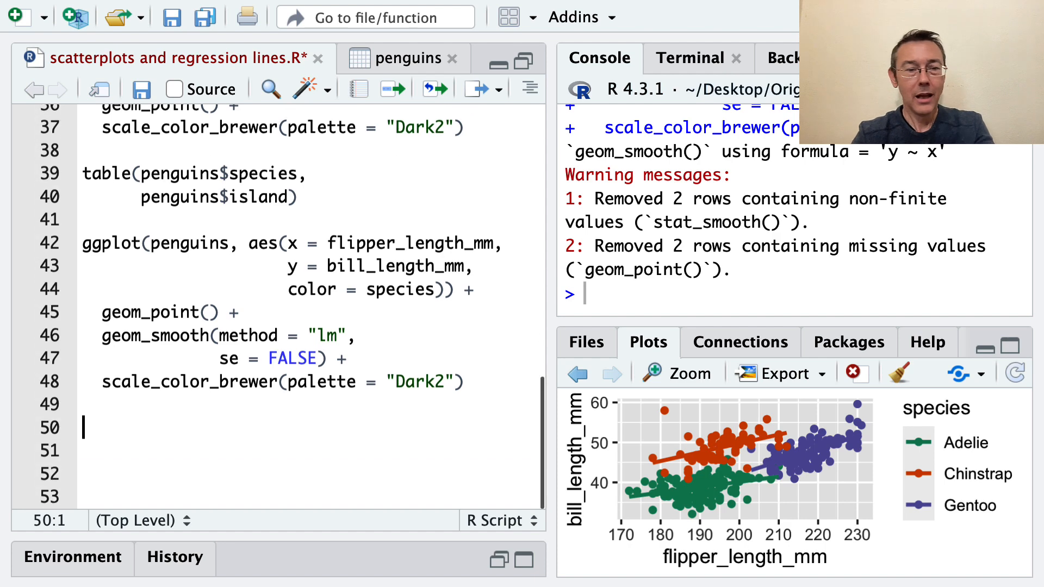
left_click(468, 382)
left_click_drag(468, 382, 81, 243)
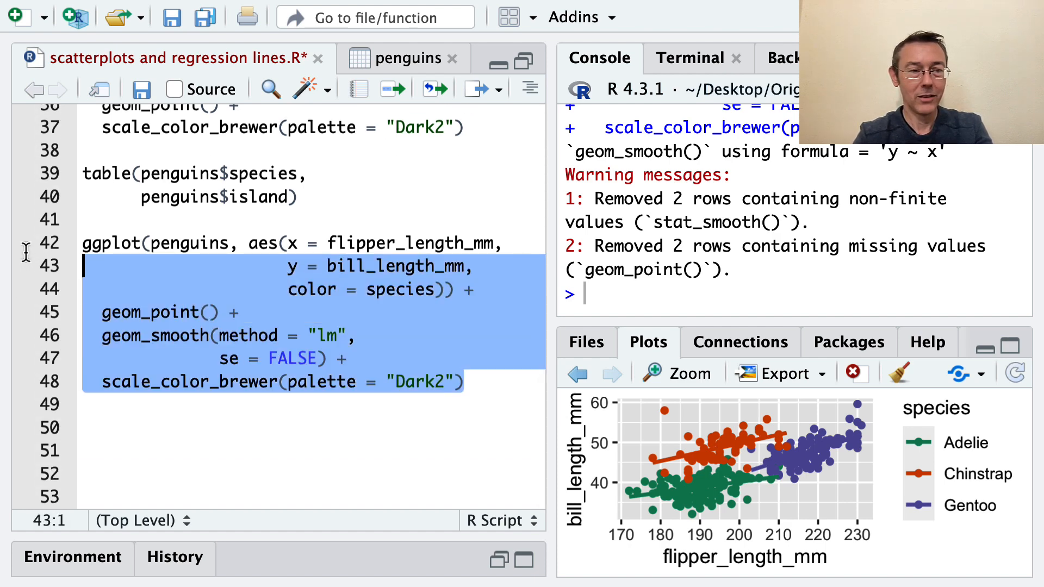
key("ctrl+c")
left_click(106, 428)
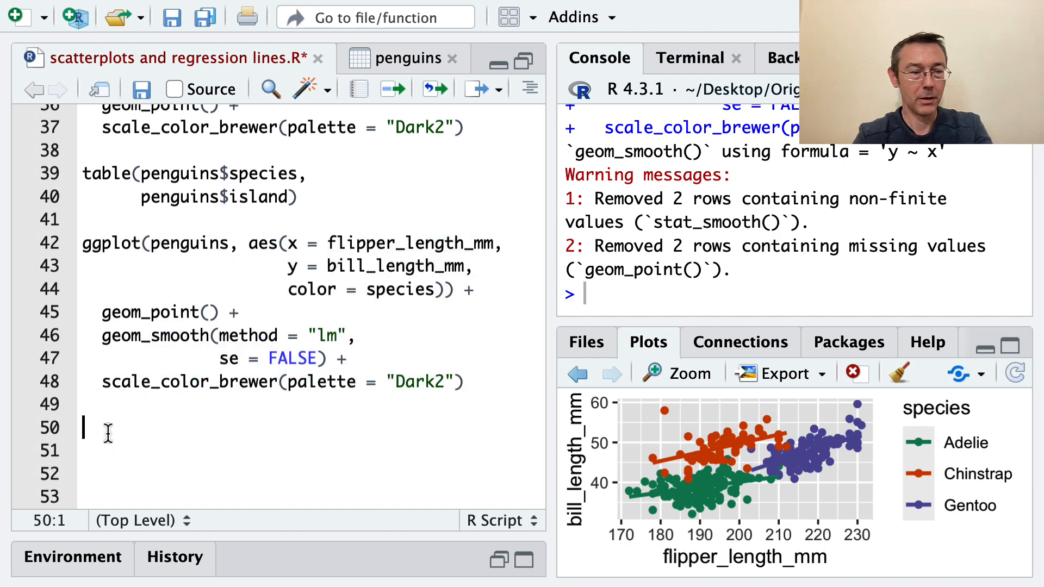
key("ctrl+v")
type("+")
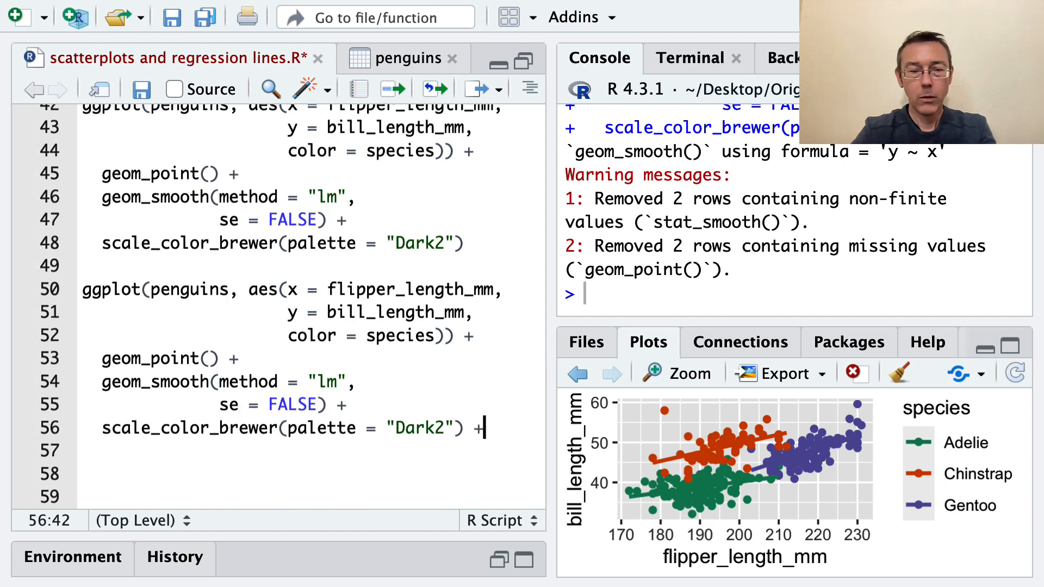
Step: Add labs() with Flipper length, Bill length, species legend and title "Penguin measurements"
key("Return")
type("labs(x")
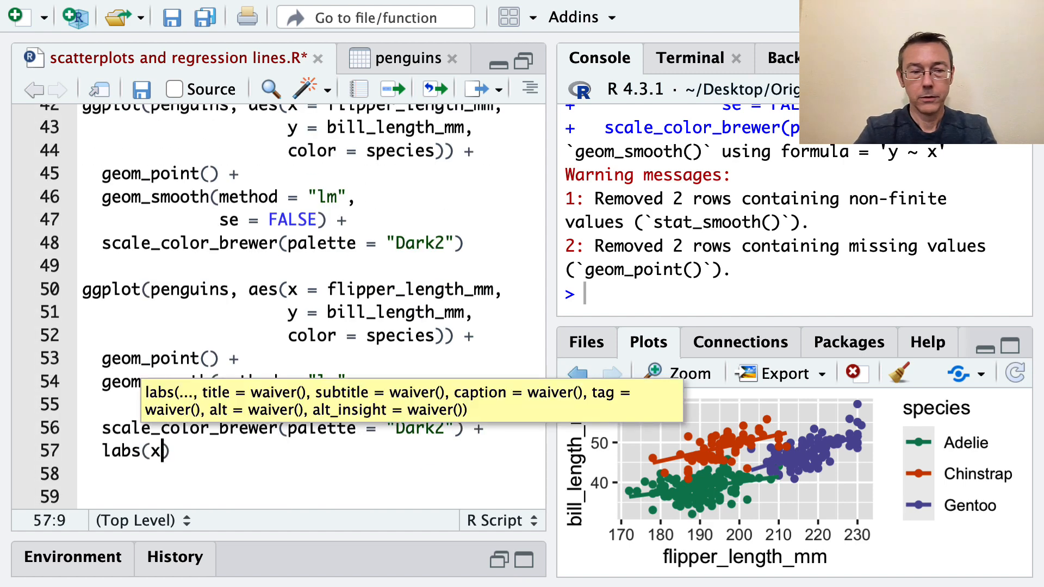
type(" = \"")
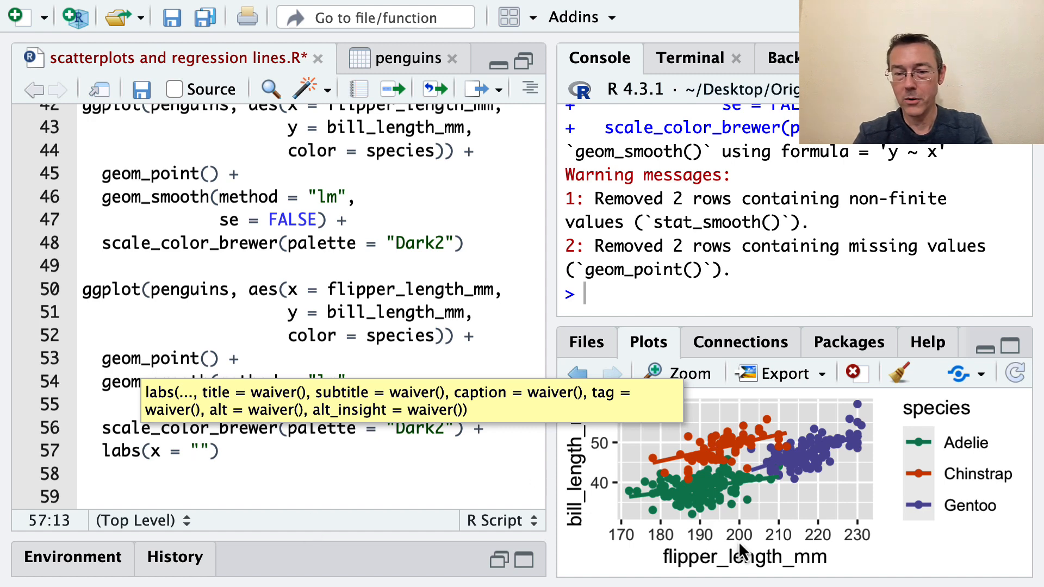
type("Flip")
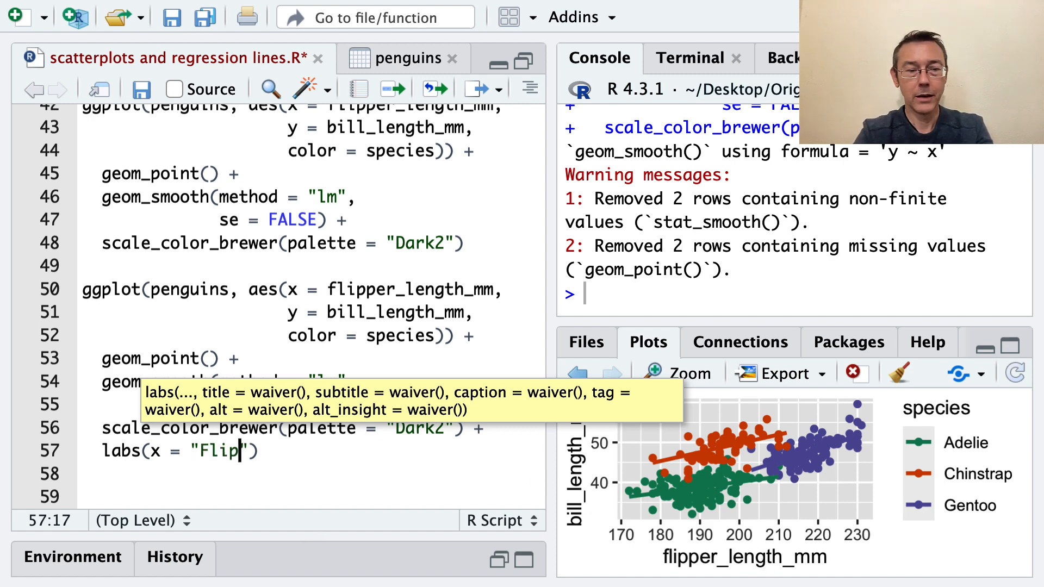
type("per lign")
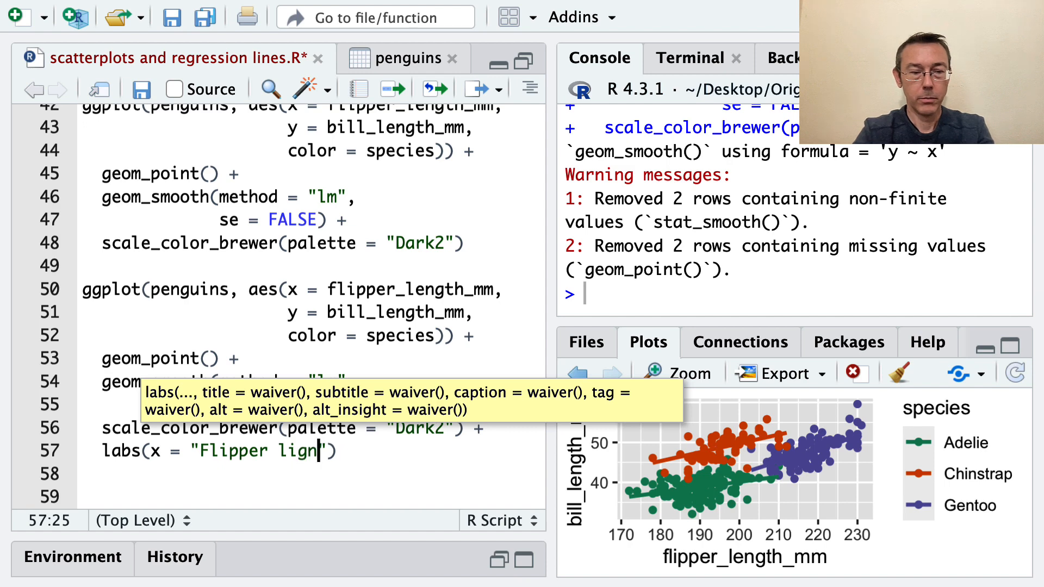
key("BackSpace")
key("BackSpace")
key("BackSpace")
type("ength\"")
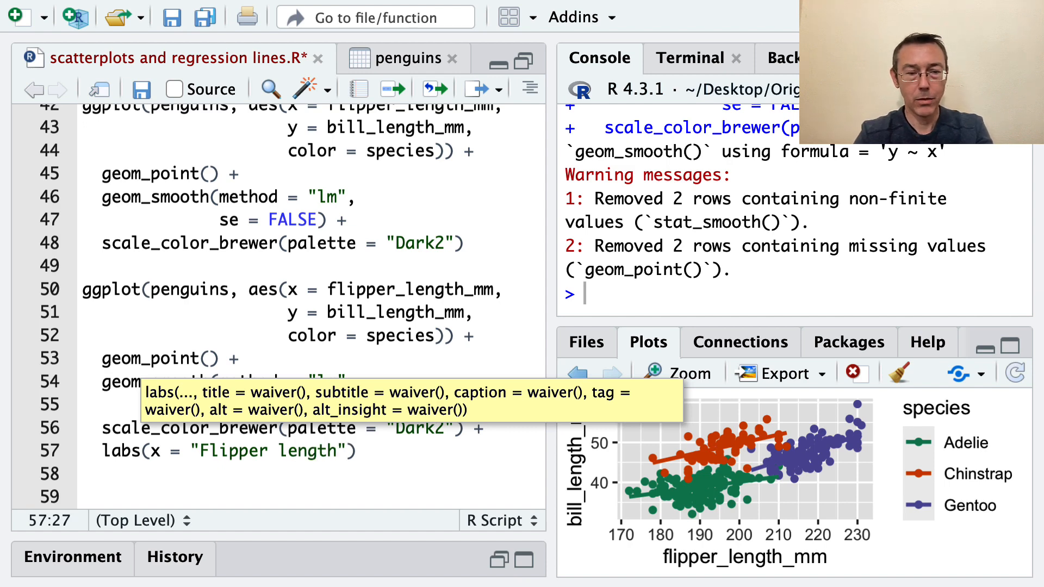
type(",")
key("Return")
type("y = ")
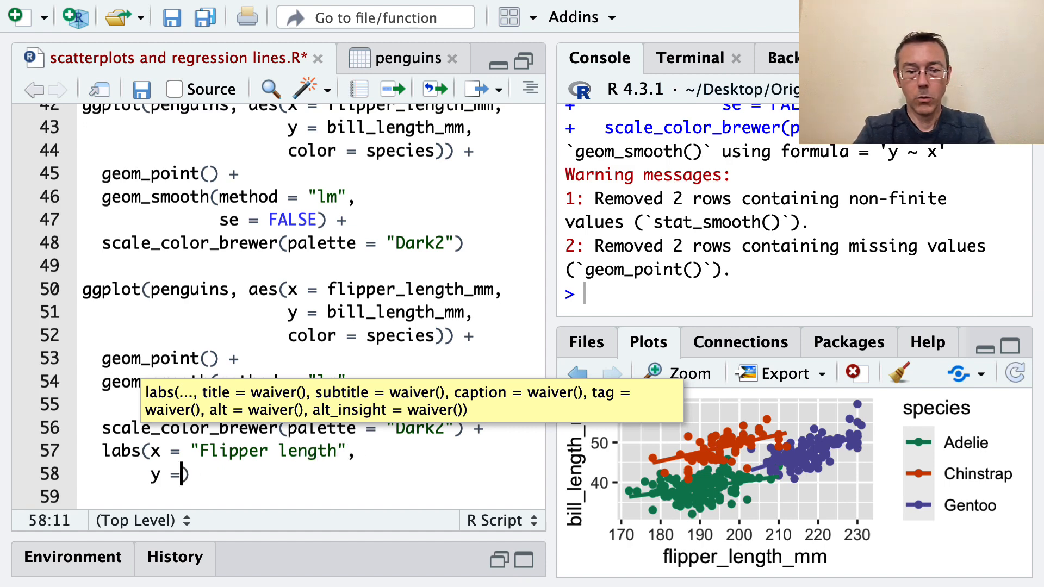
type("\"Bill ")
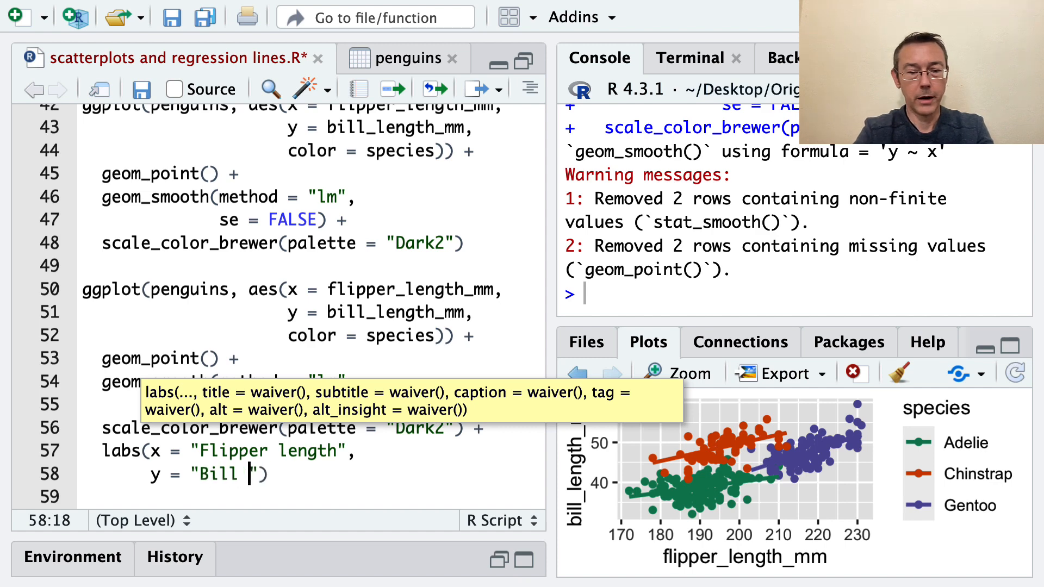
type("length\"")
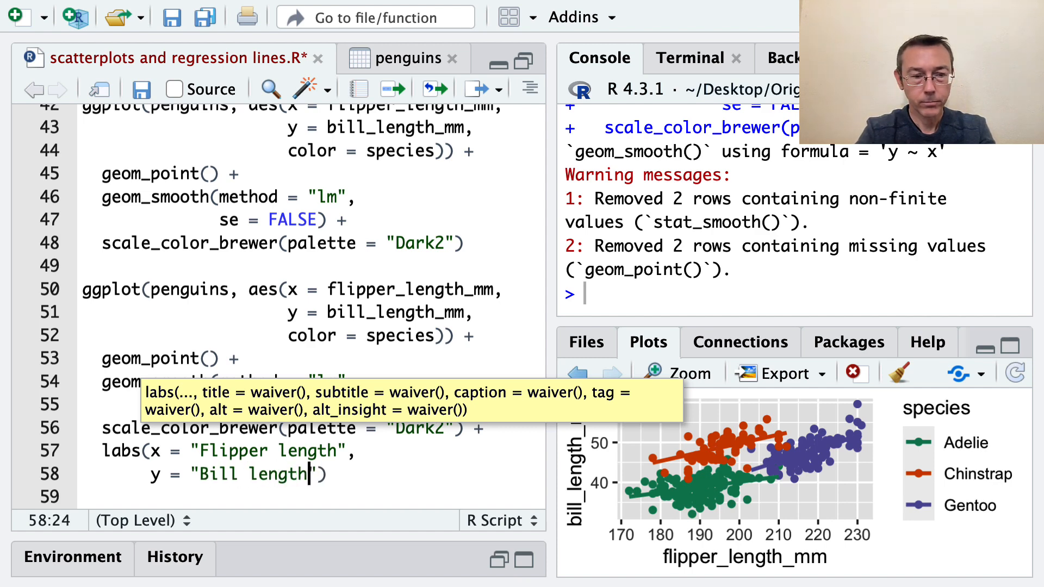
type(",")
key("Return")
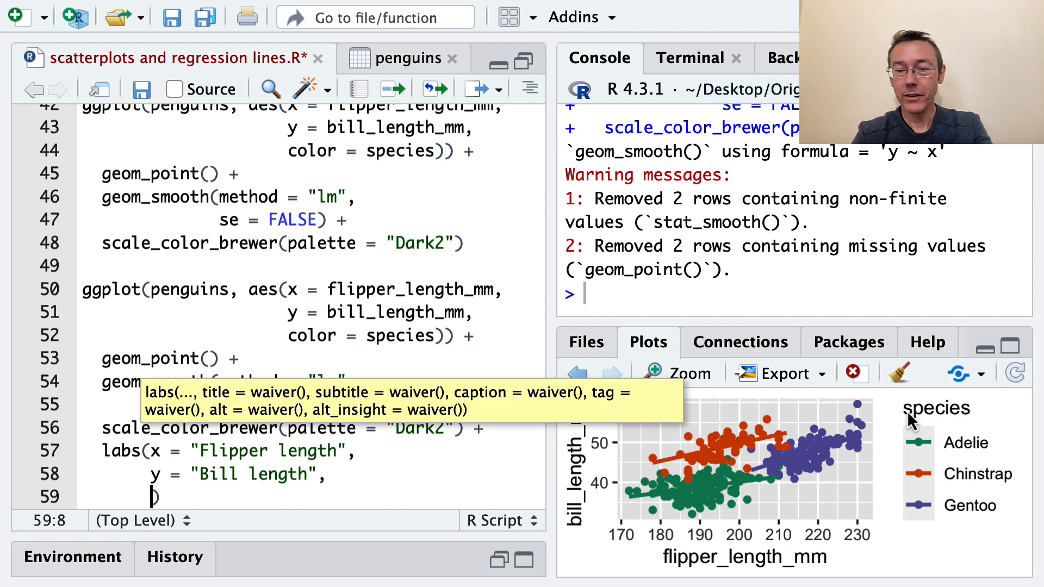
scroll(441, 449, "down", 3)
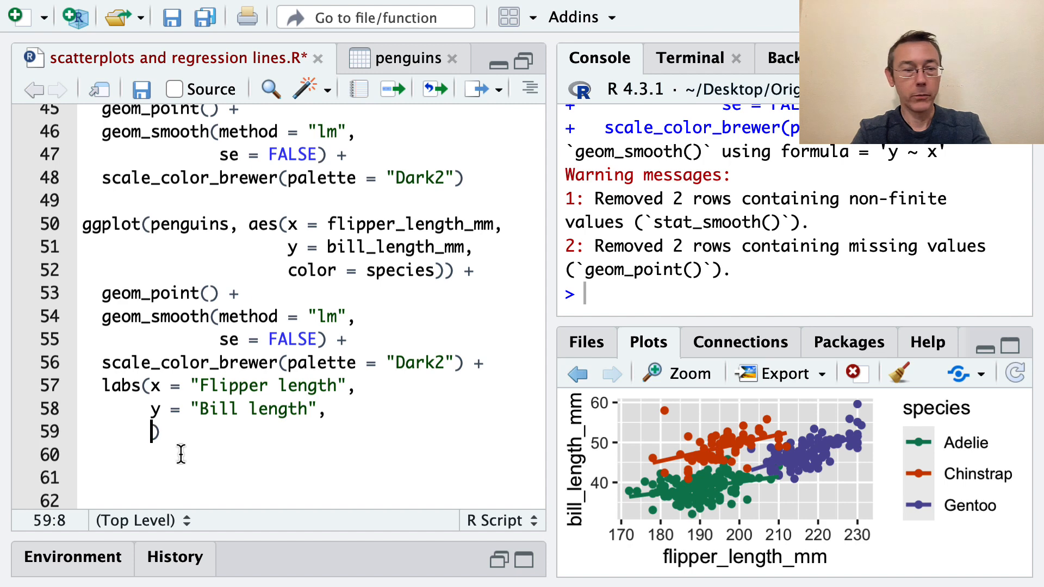
type("color = ")
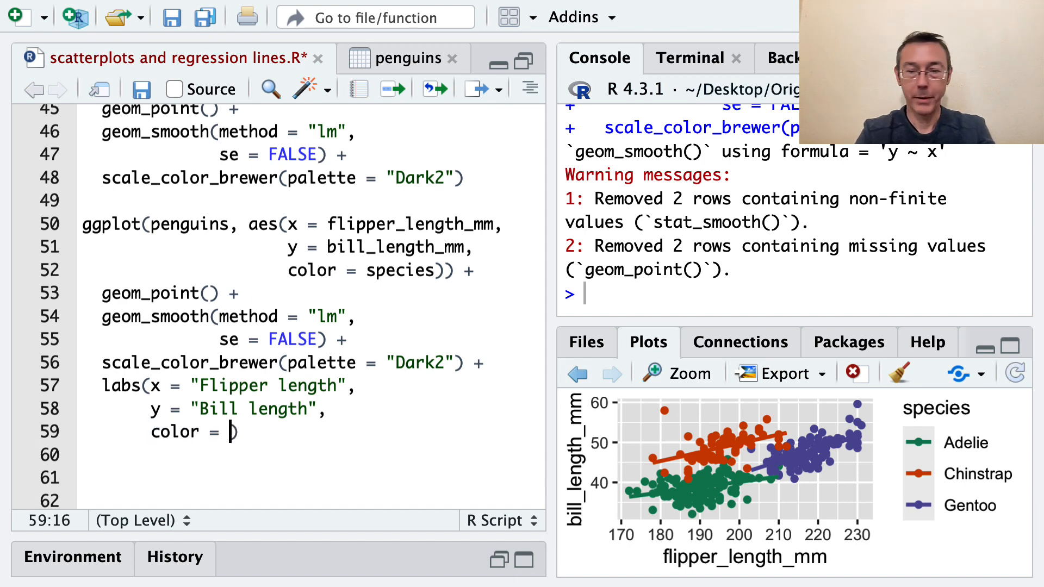
type("\"sp")
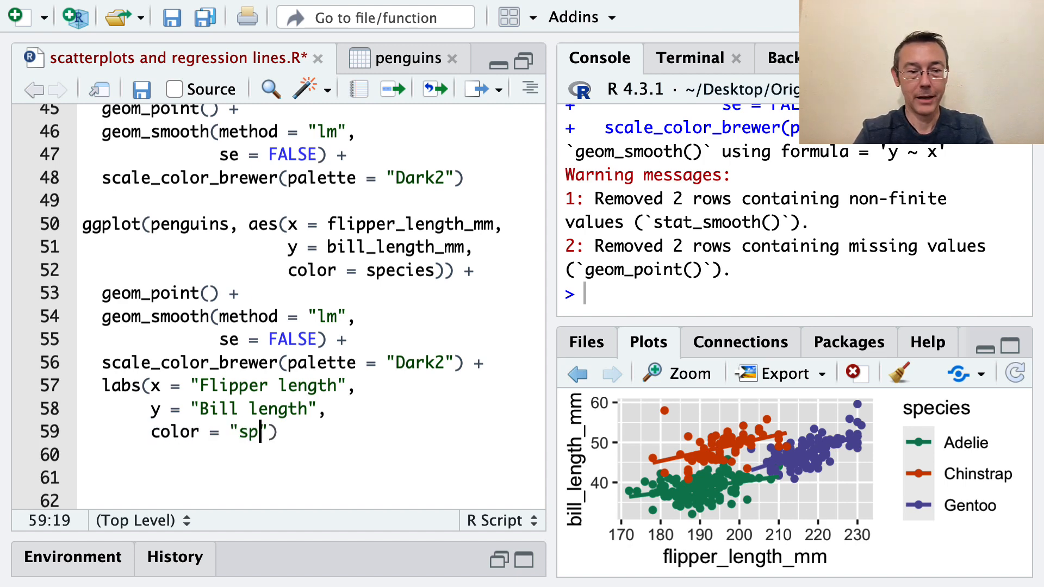
type("ecies")
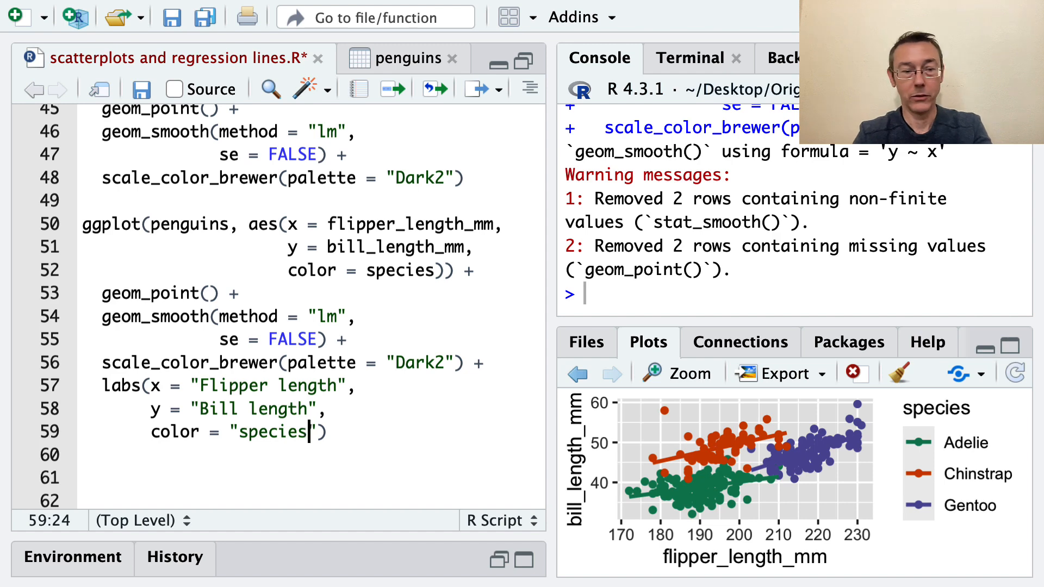
type(",")
key("Return")
type("tit")
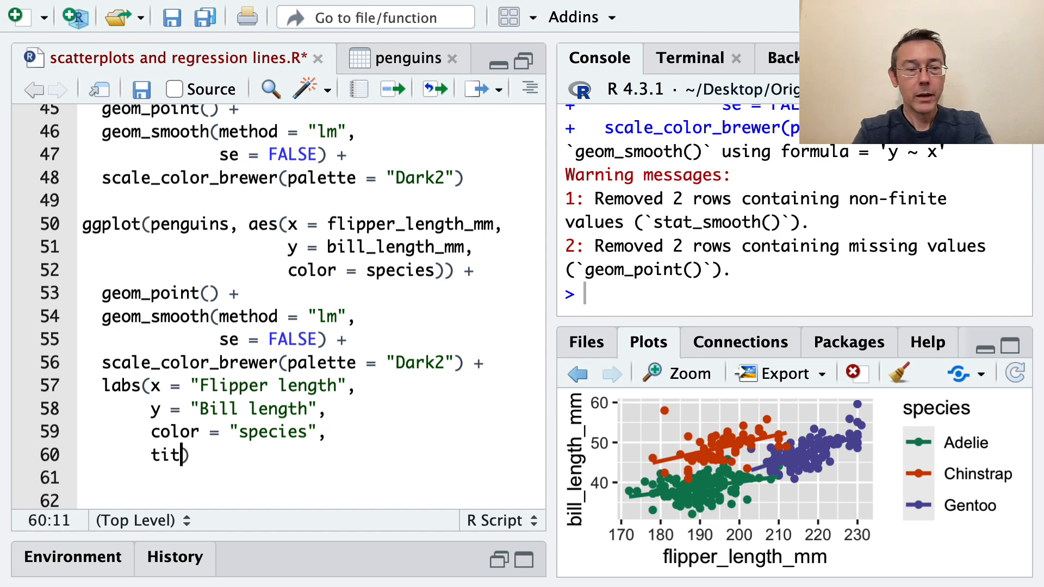
type("le = ")
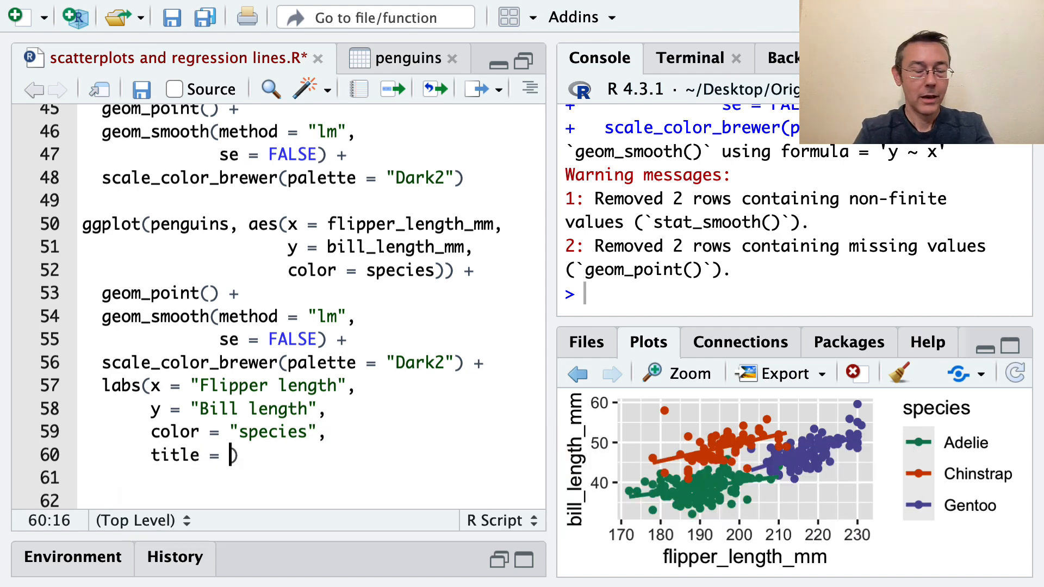
type("\"")
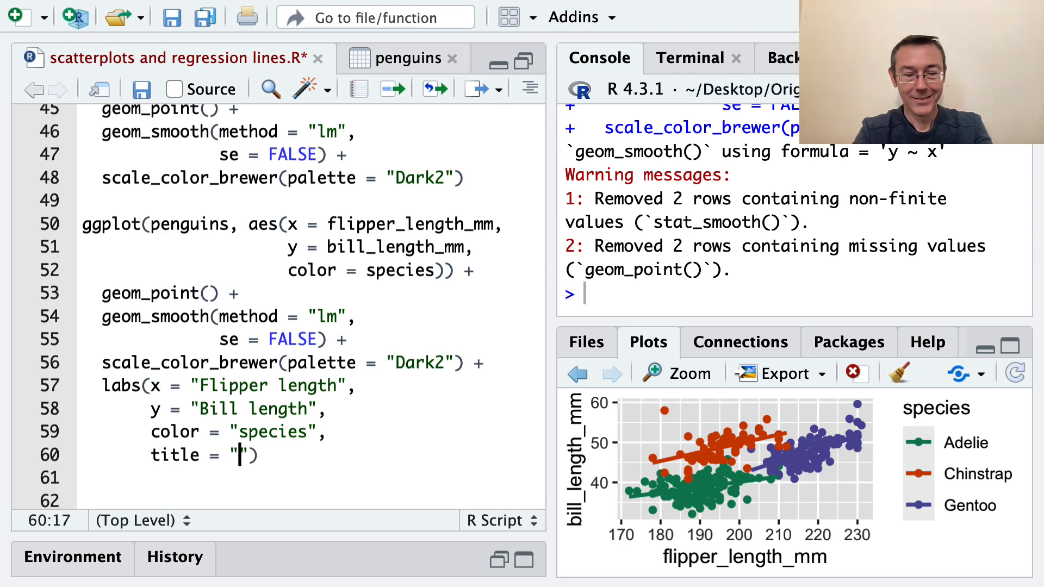
type("Pengui")
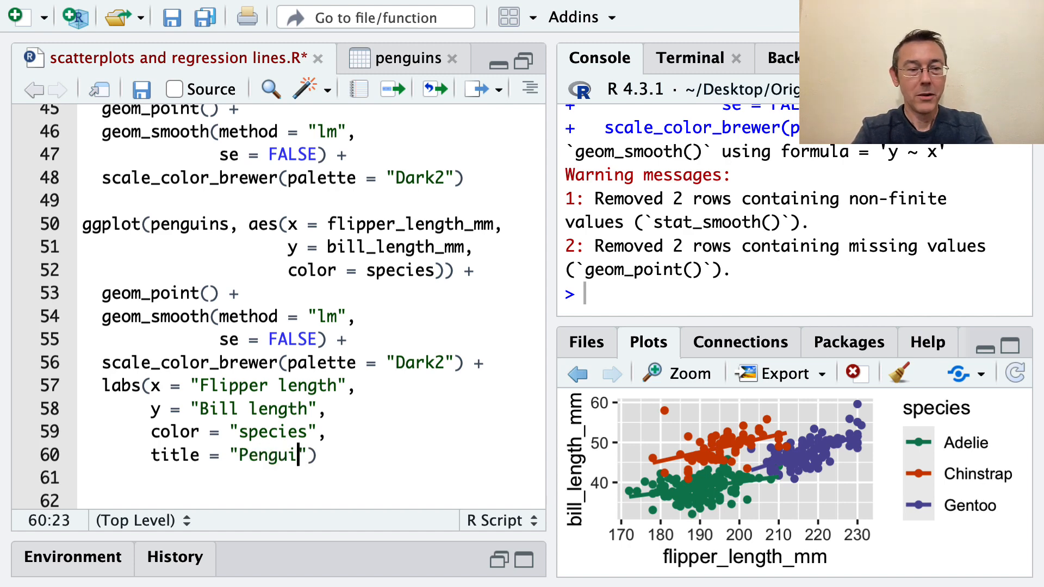
type("n ")
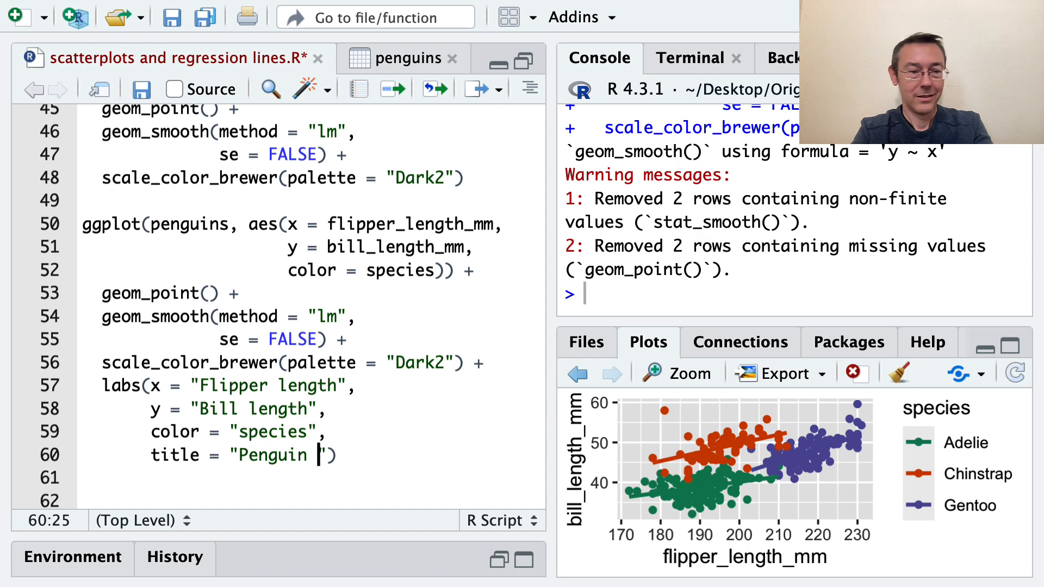
type("measurement")
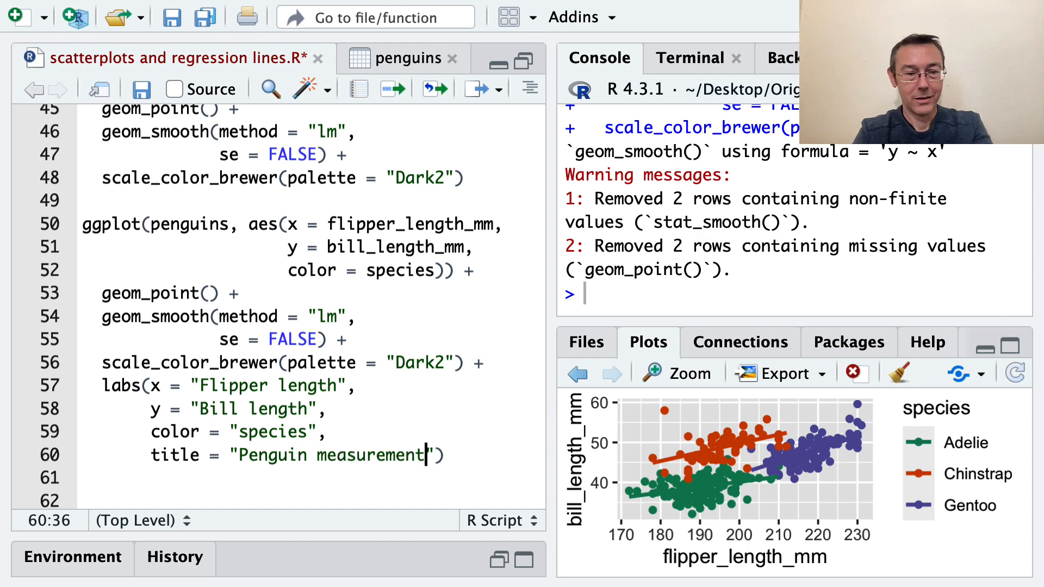
type("s")
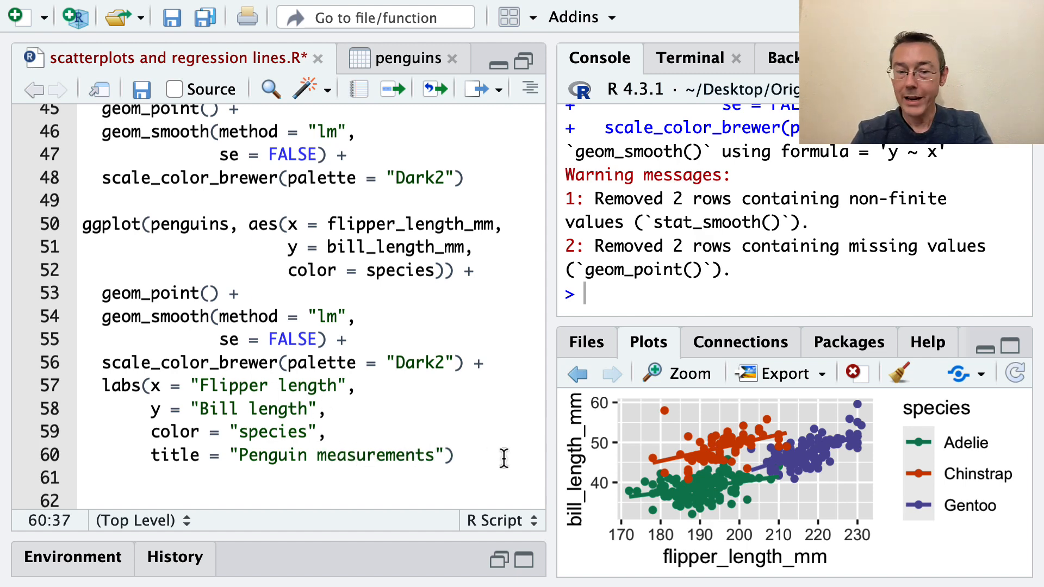
left_click(483, 454)
Step: Run the labelled plot, then look up ?penguins and highlight the Gorman source citation in Help
key("ctrl+Return")
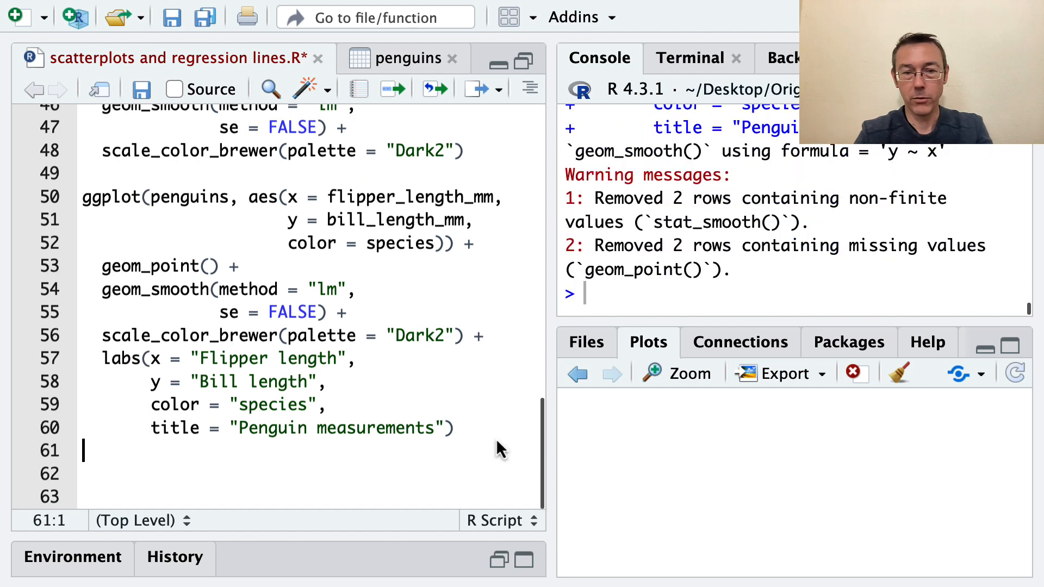
type("?pe")
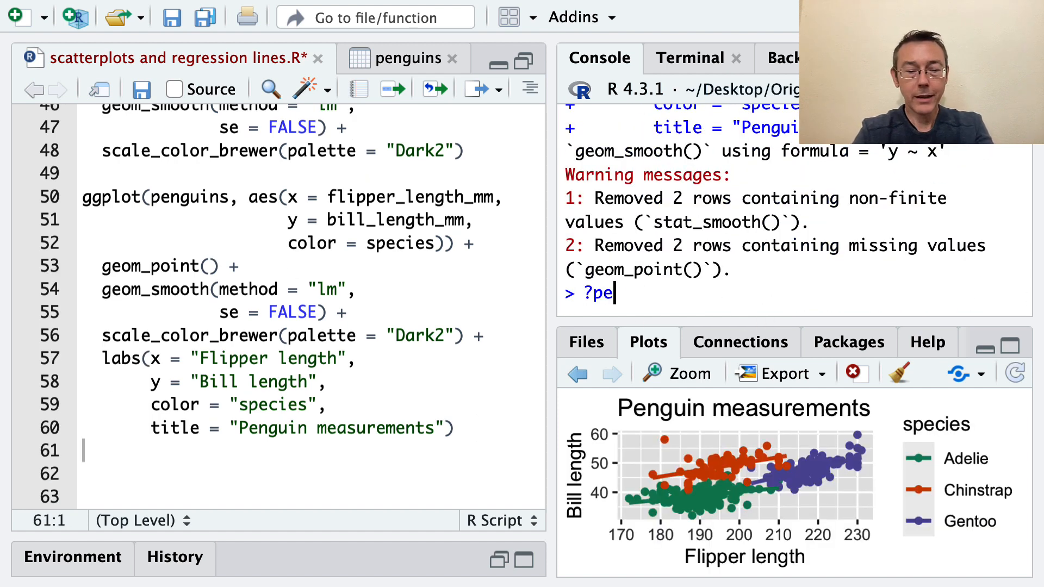
type("nguins")
key("Return")
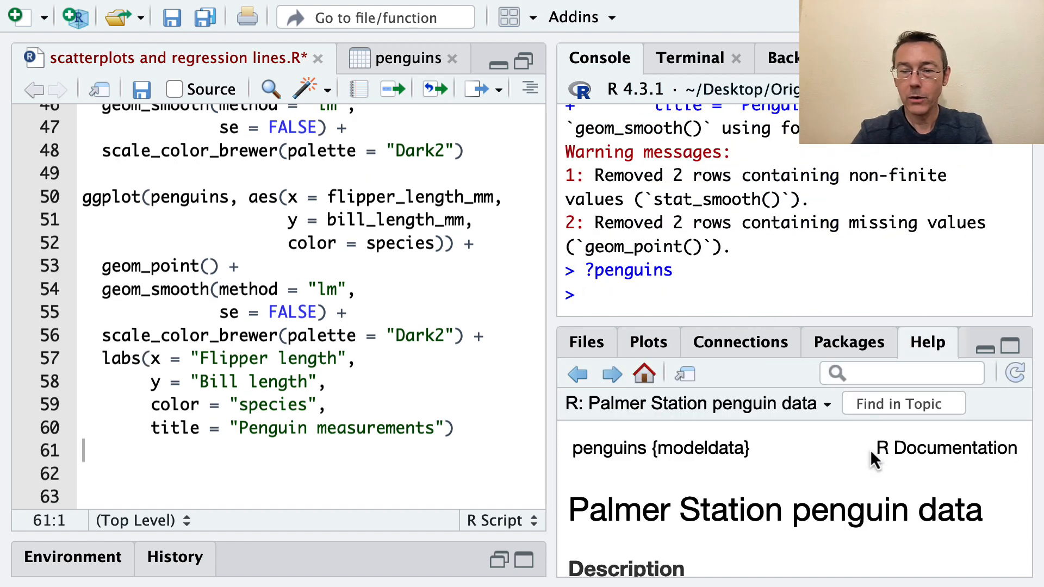
scroll(885, 491, "down", 2)
scroll(885, 492, "down", 3)
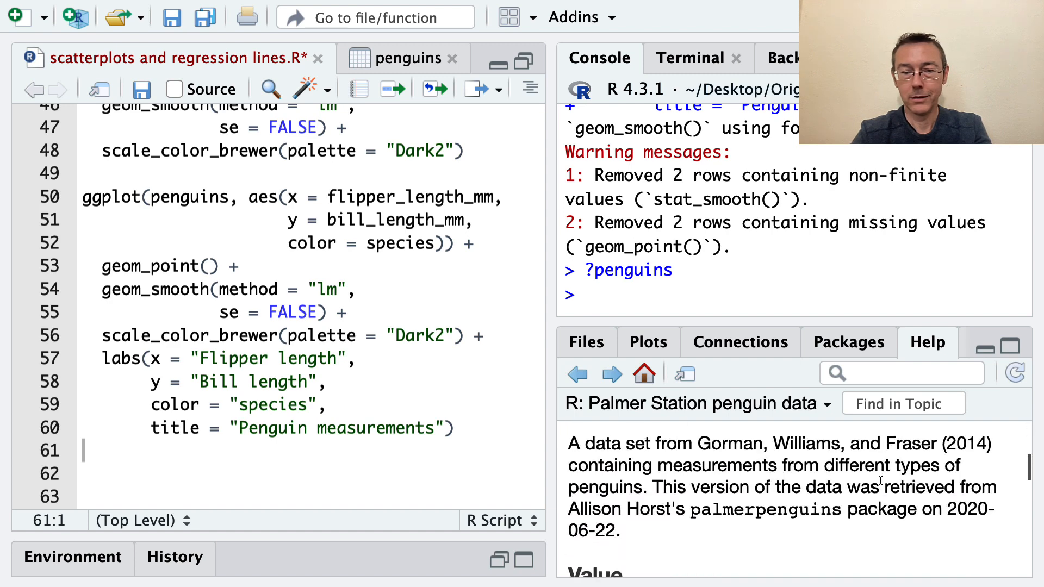
scroll(816, 474, "down", 2)
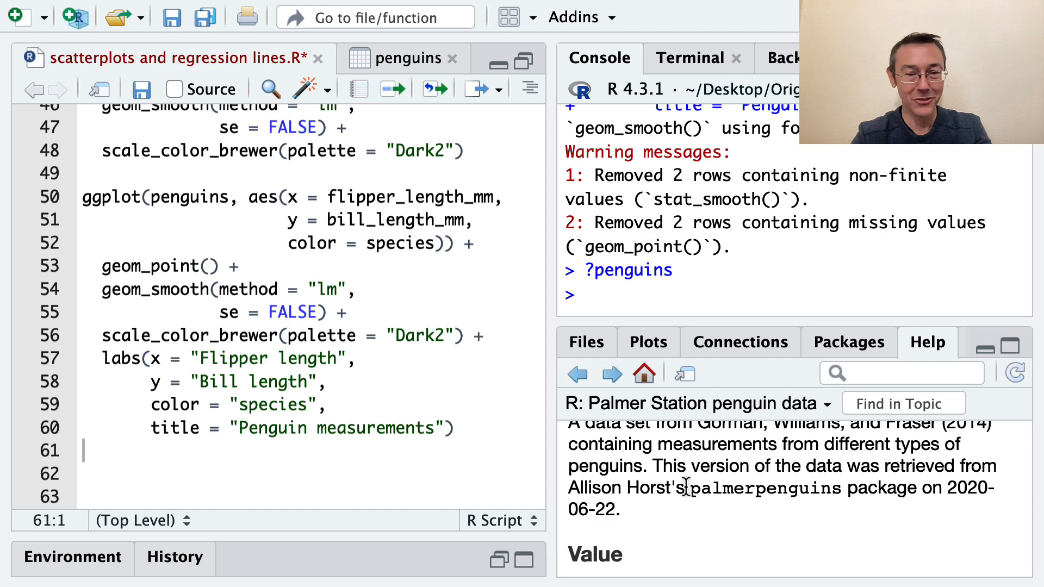
left_click_drag(685, 488, 569, 489)
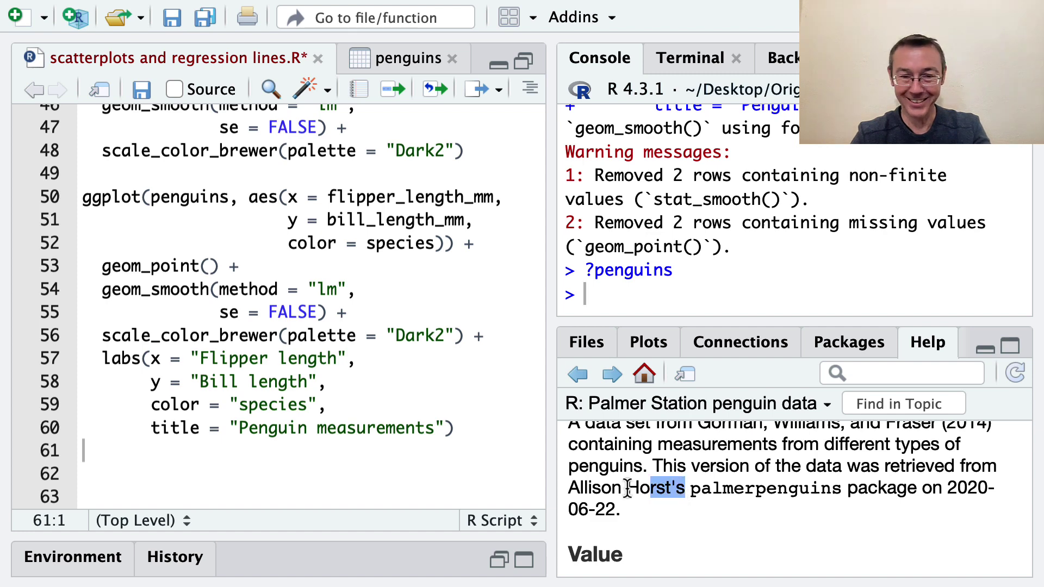
left_click(795, 469)
scroll(795, 469, "down", 3)
scroll(796, 472, "down", 3)
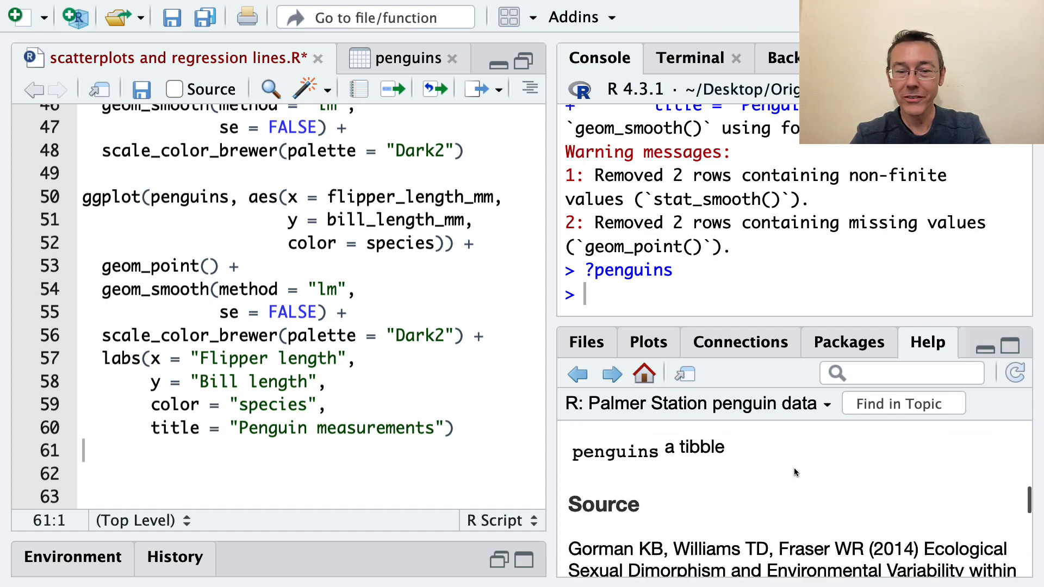
scroll(793, 473, "down", 3)
scroll(796, 472, "down", 1)
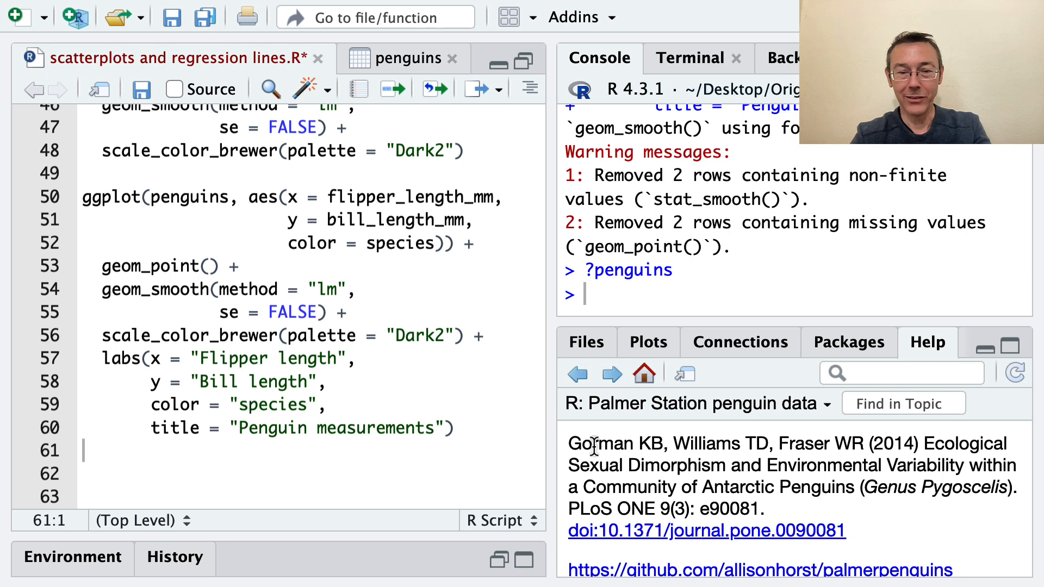
scroll(811, 453, "up", 1)
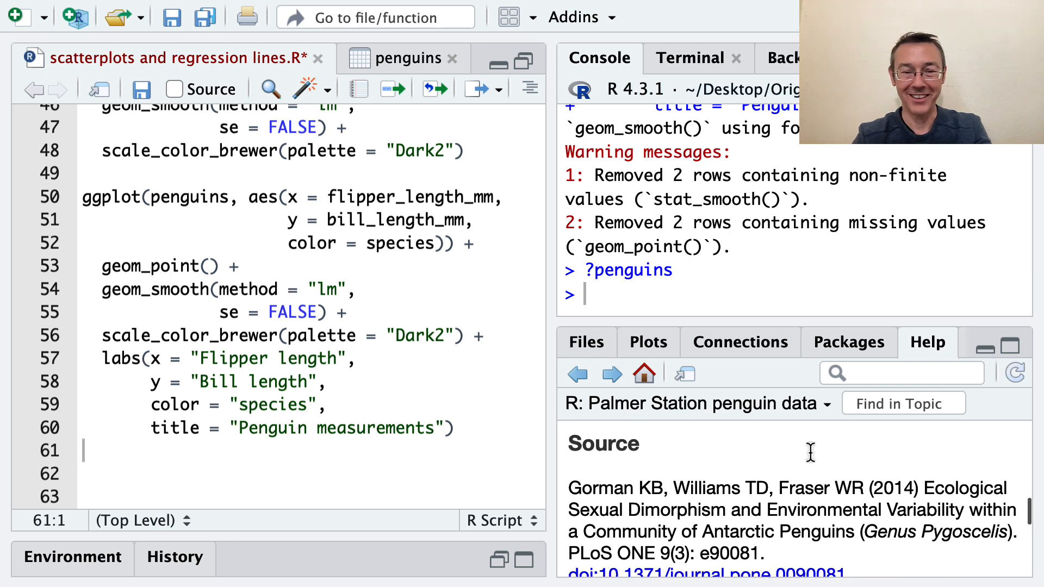
scroll(811, 452, "down", 1)
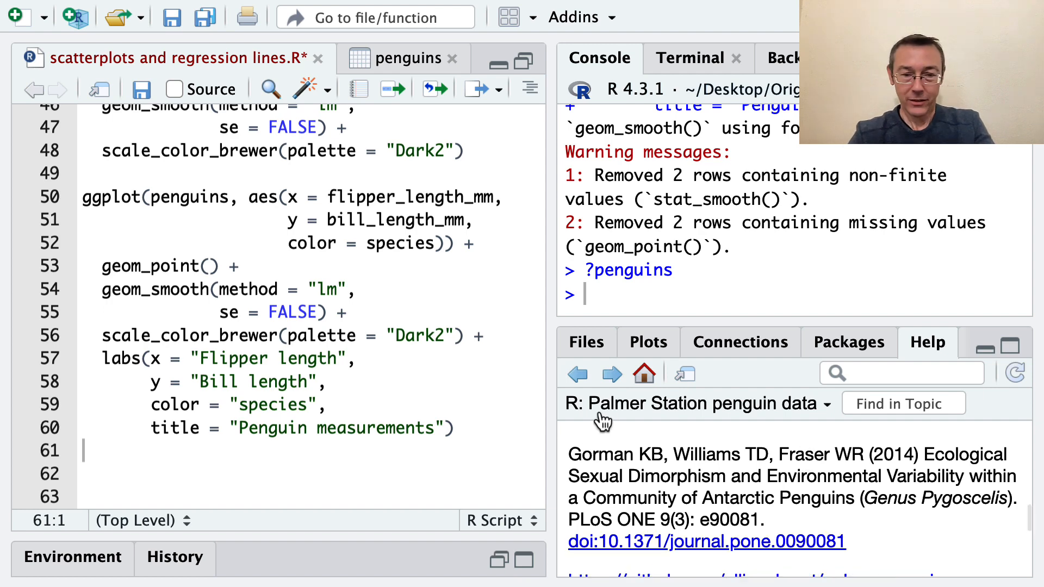
scroll(745, 489, "down", 1)
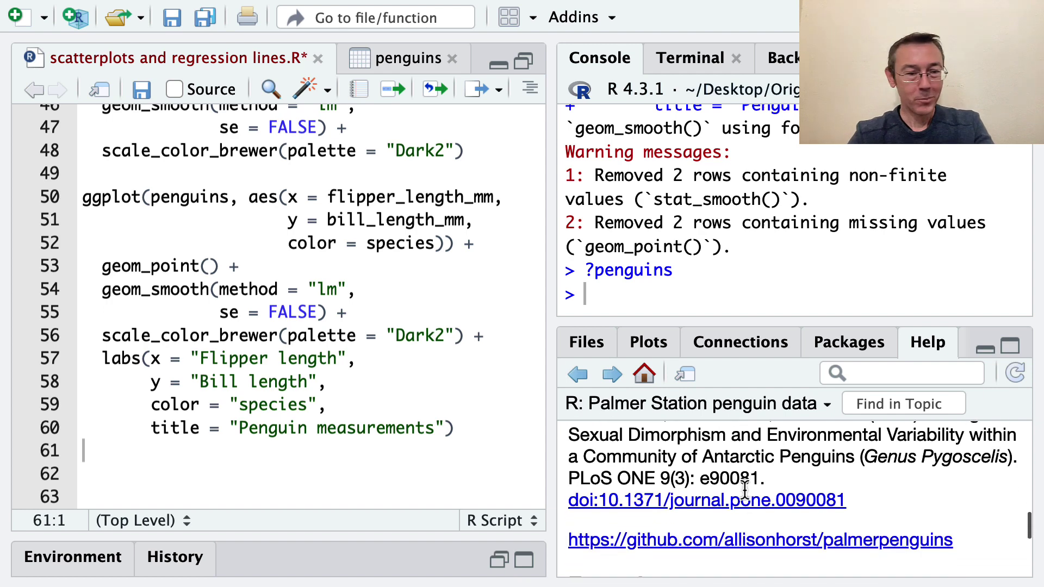
left_click(456, 430)
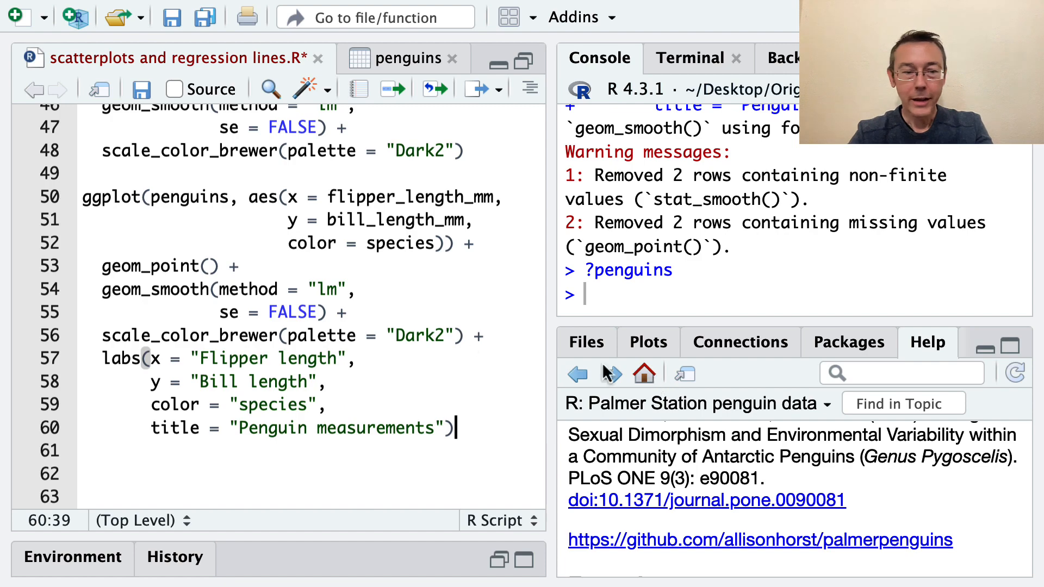
Step: Add + theme_minimal() after labs() using autocomplete
key("ctrl+Return")
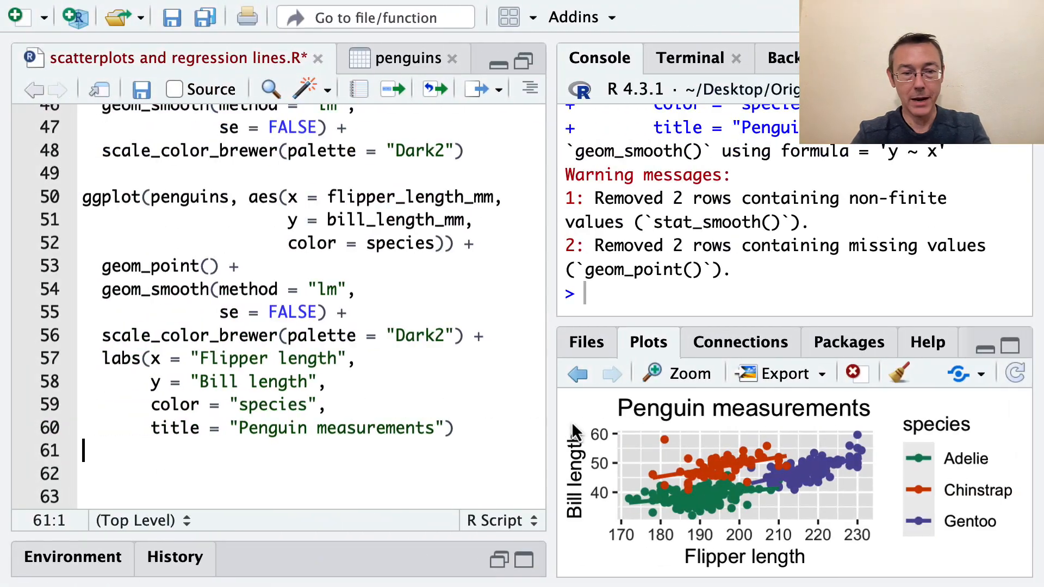
left_click(505, 429)
type("+")
key("Return")
type("t")
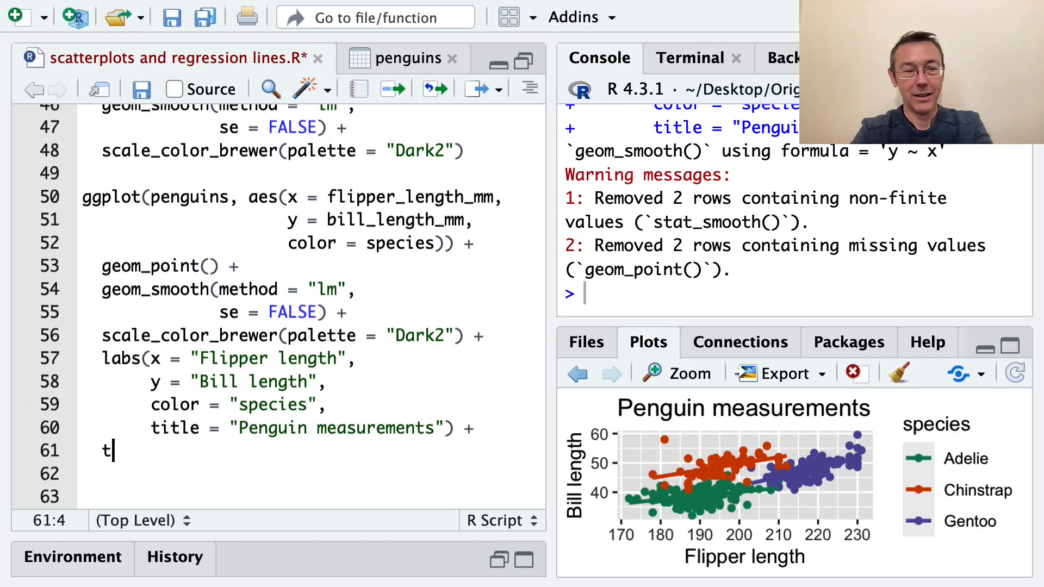
type("heme_")
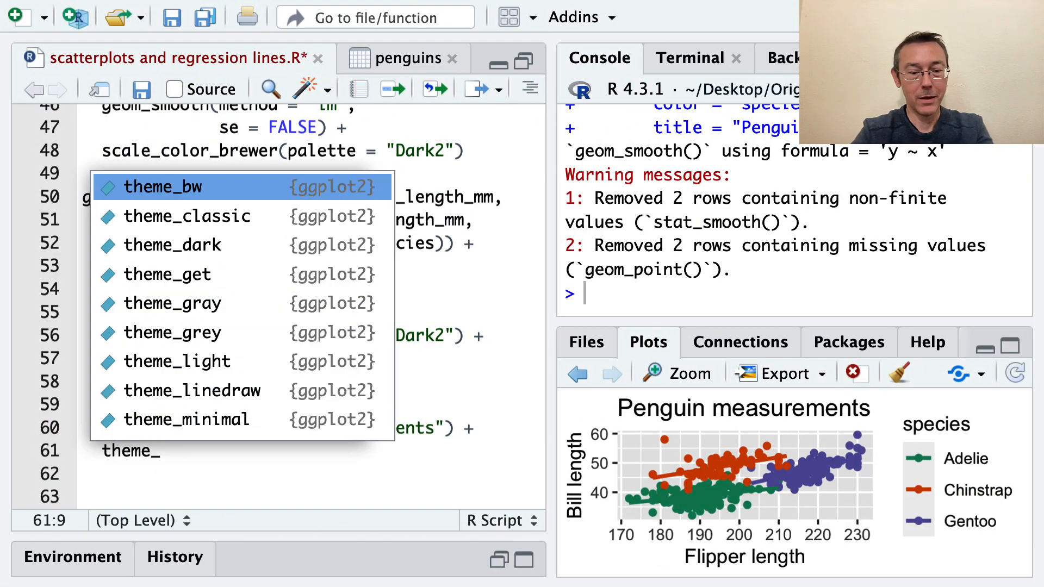
type("minim")
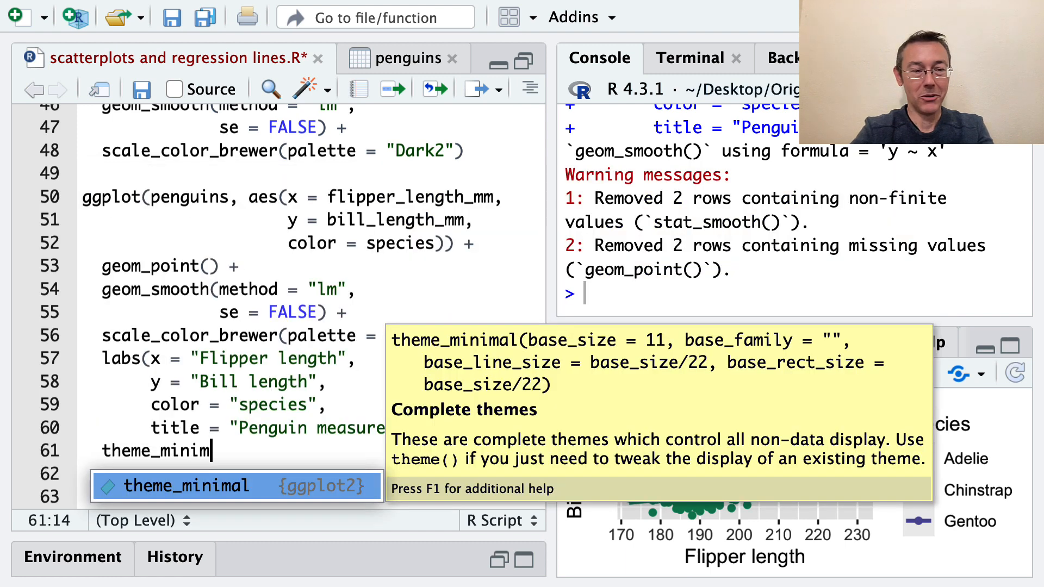
key("Tab")
key("Delete")
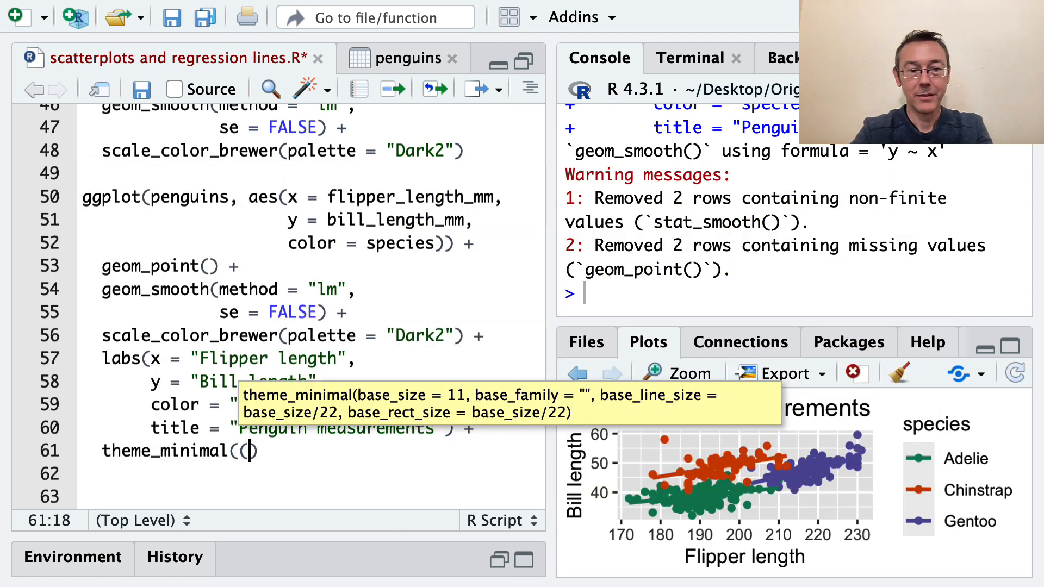
key("ctrl+Return")
key("Left")
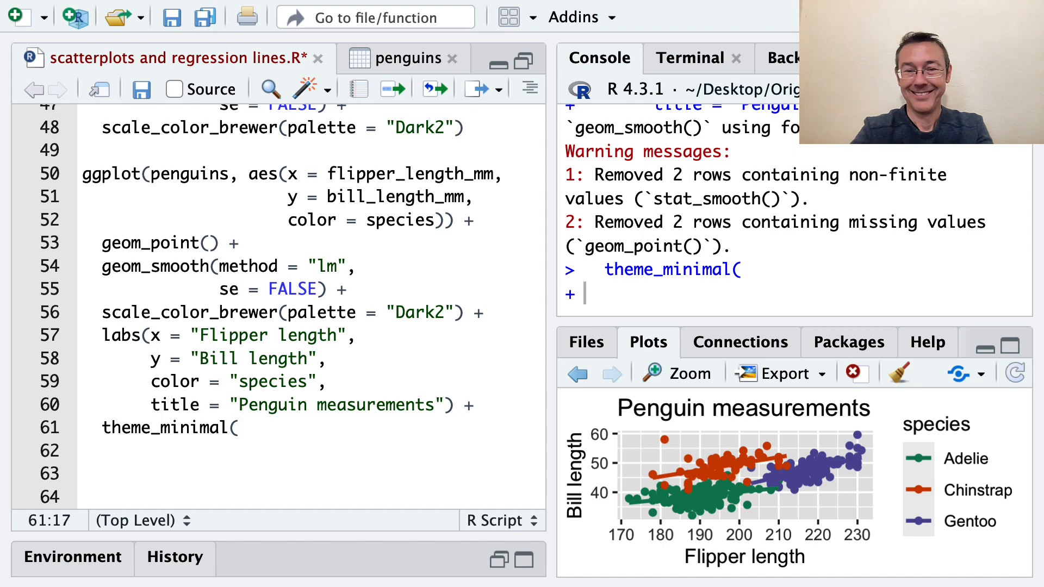
type(")")
Step: Cancel the unfinished console command and rerun the plot block with the minimal theme
left_click(585, 293)
key("Escape")
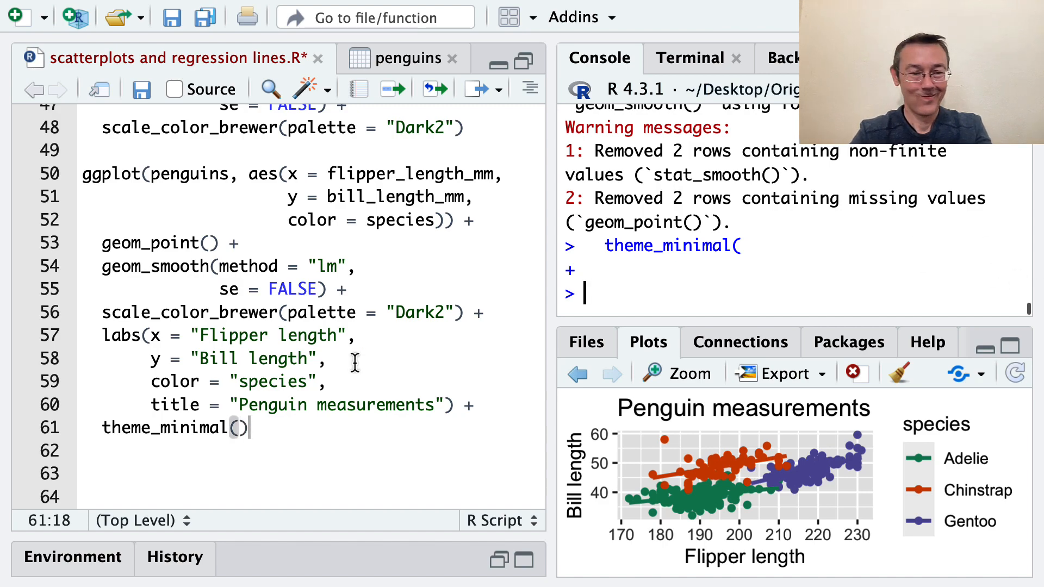
left_click(358, 359)
key("ctrl+Return")
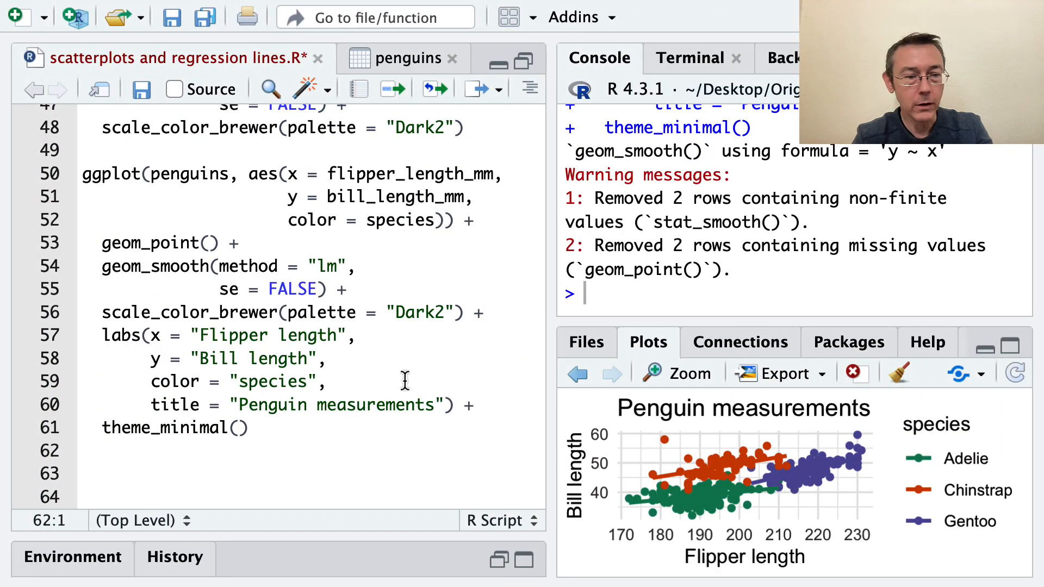
Step: Change the legend label from "species" to "Species" and rerun the plot
left_click(248, 381)
key("BackSpace")
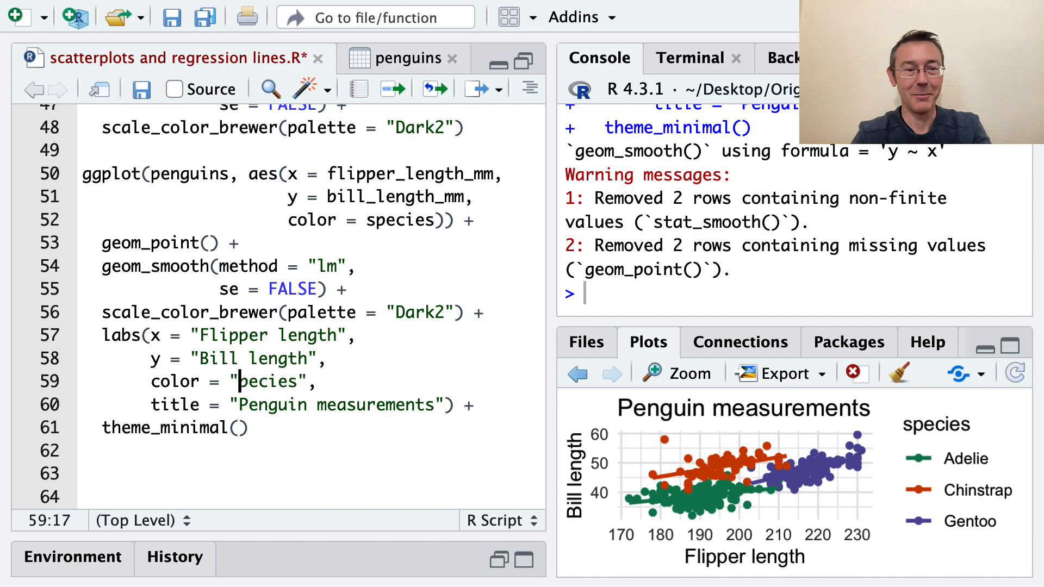
type("S")
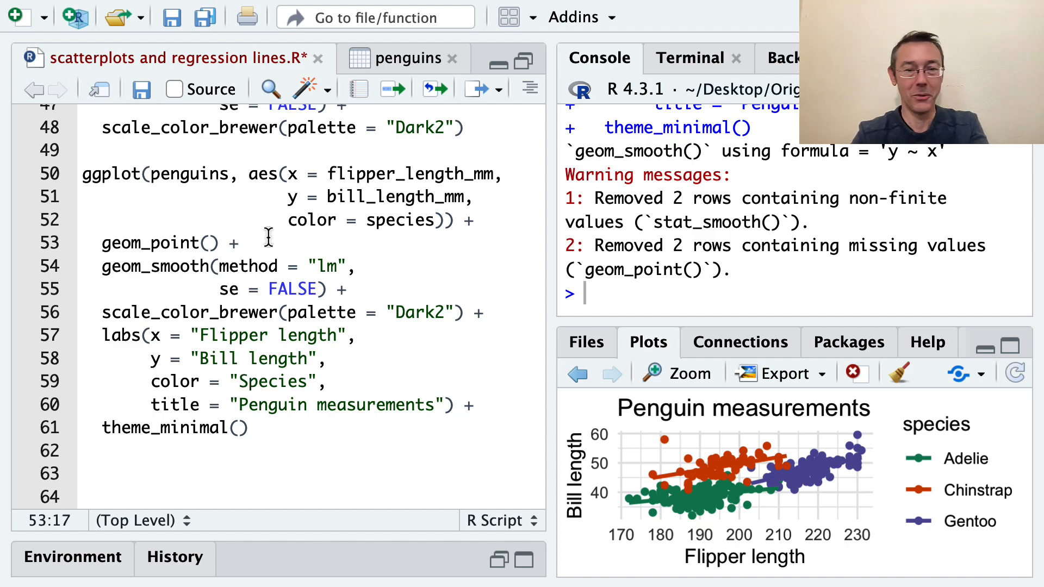
key("ctrl+Return")
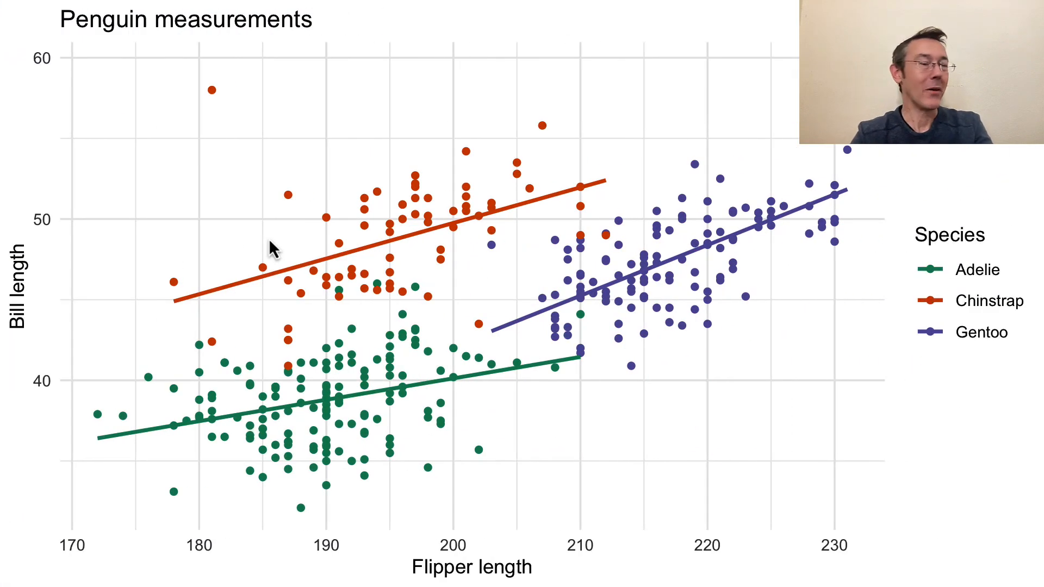